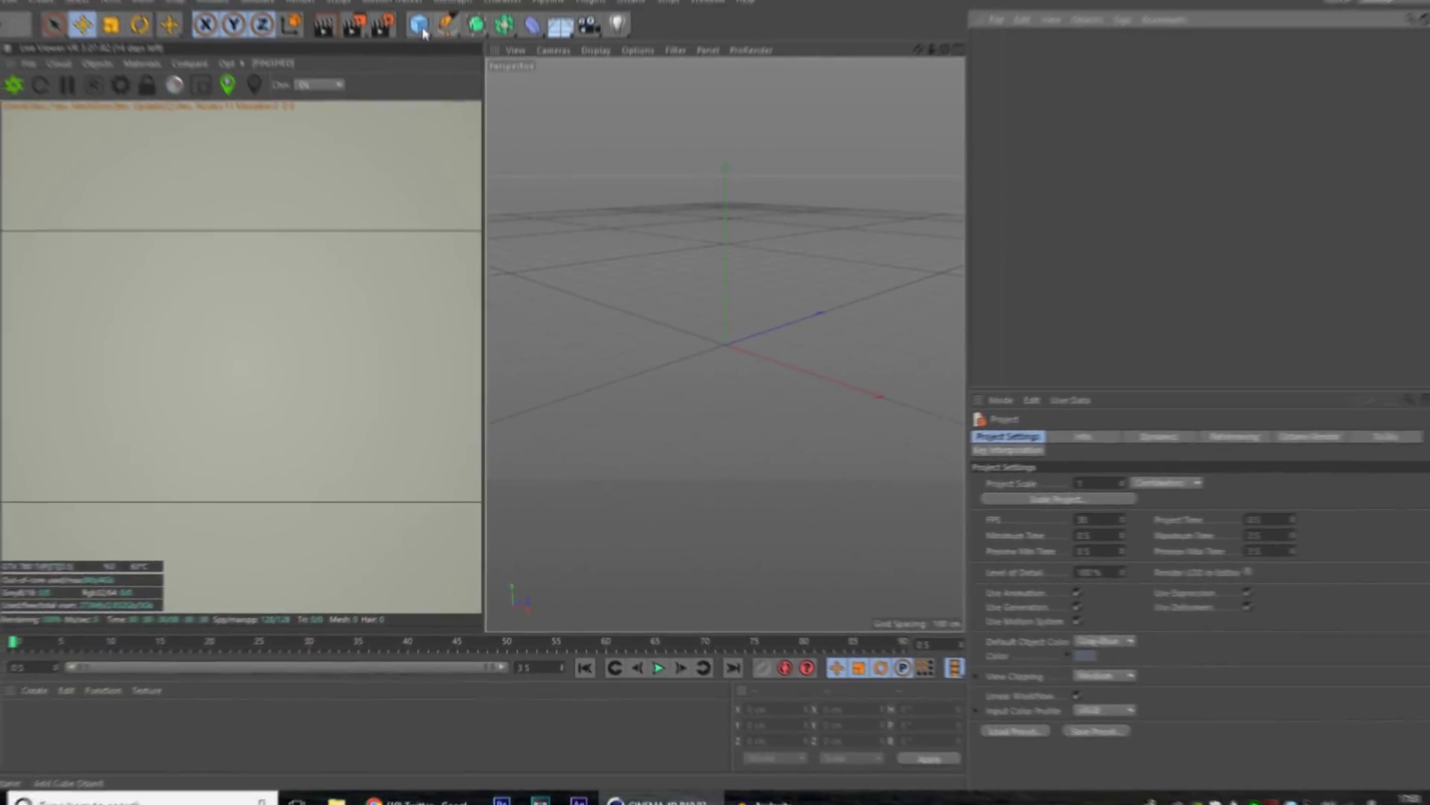
# Add a plane primitive to the empty scene and leave it deselected.
pyautogui.click(422, 33)
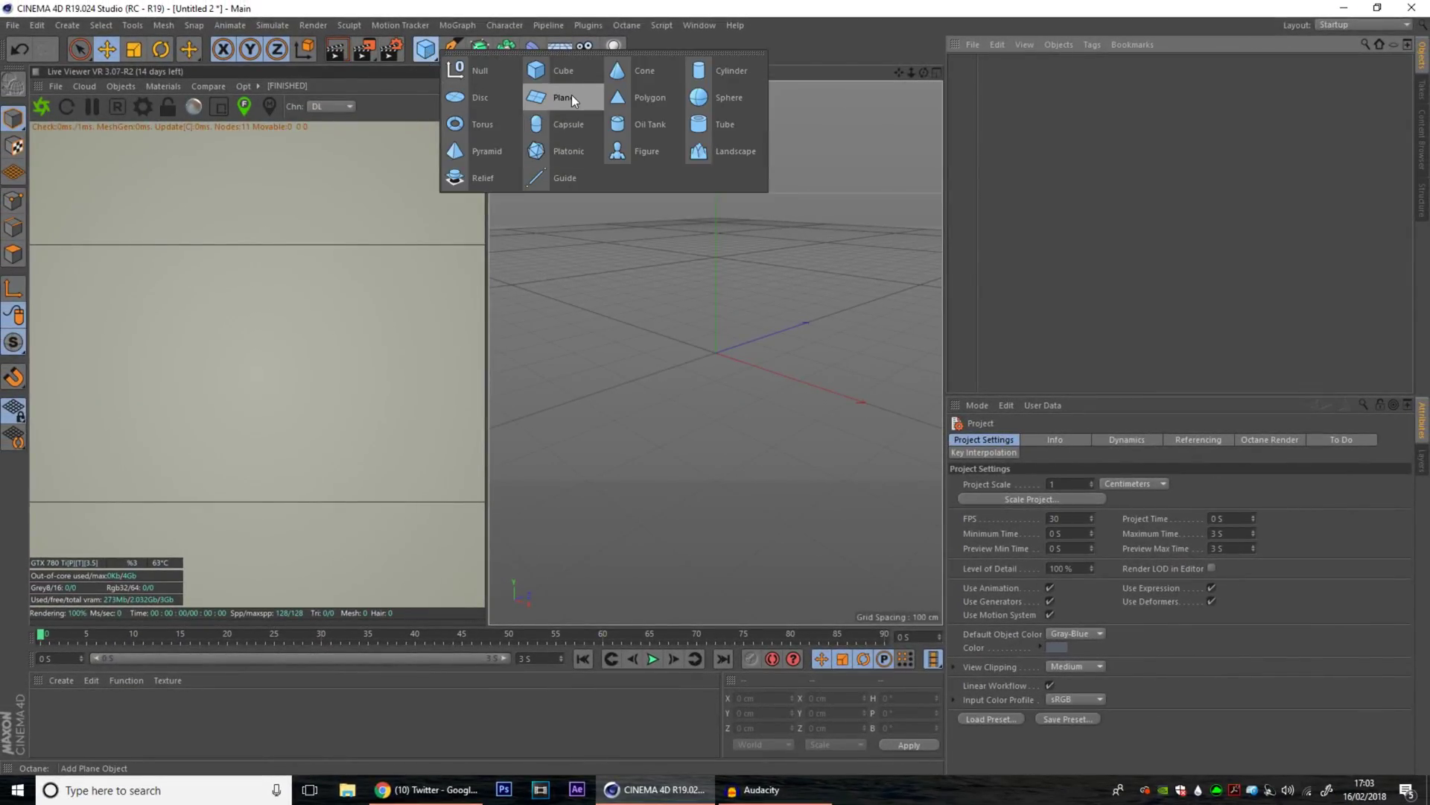
pyautogui.click(573, 73)
pyautogui.click(979, 223)
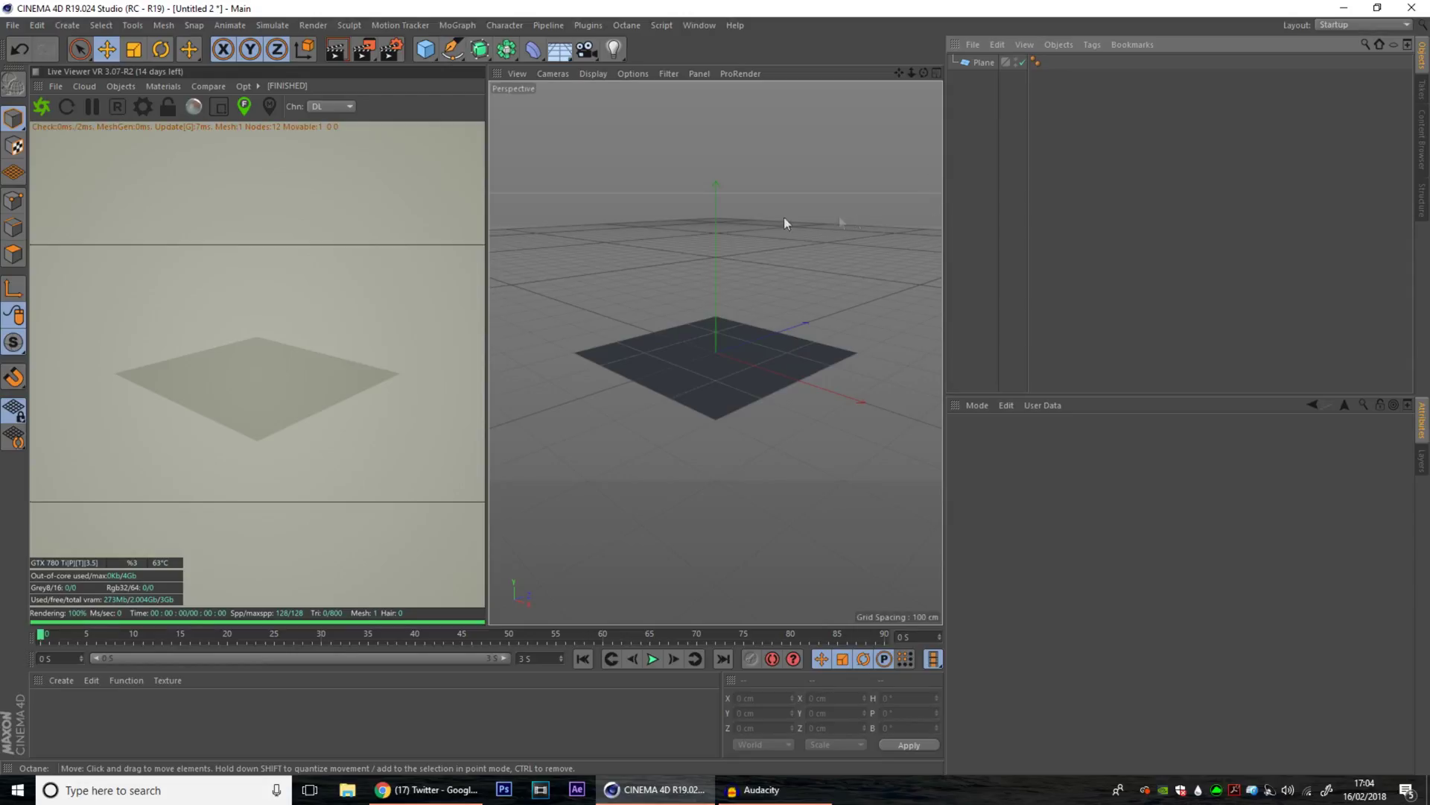
pyautogui.click(272, 24)
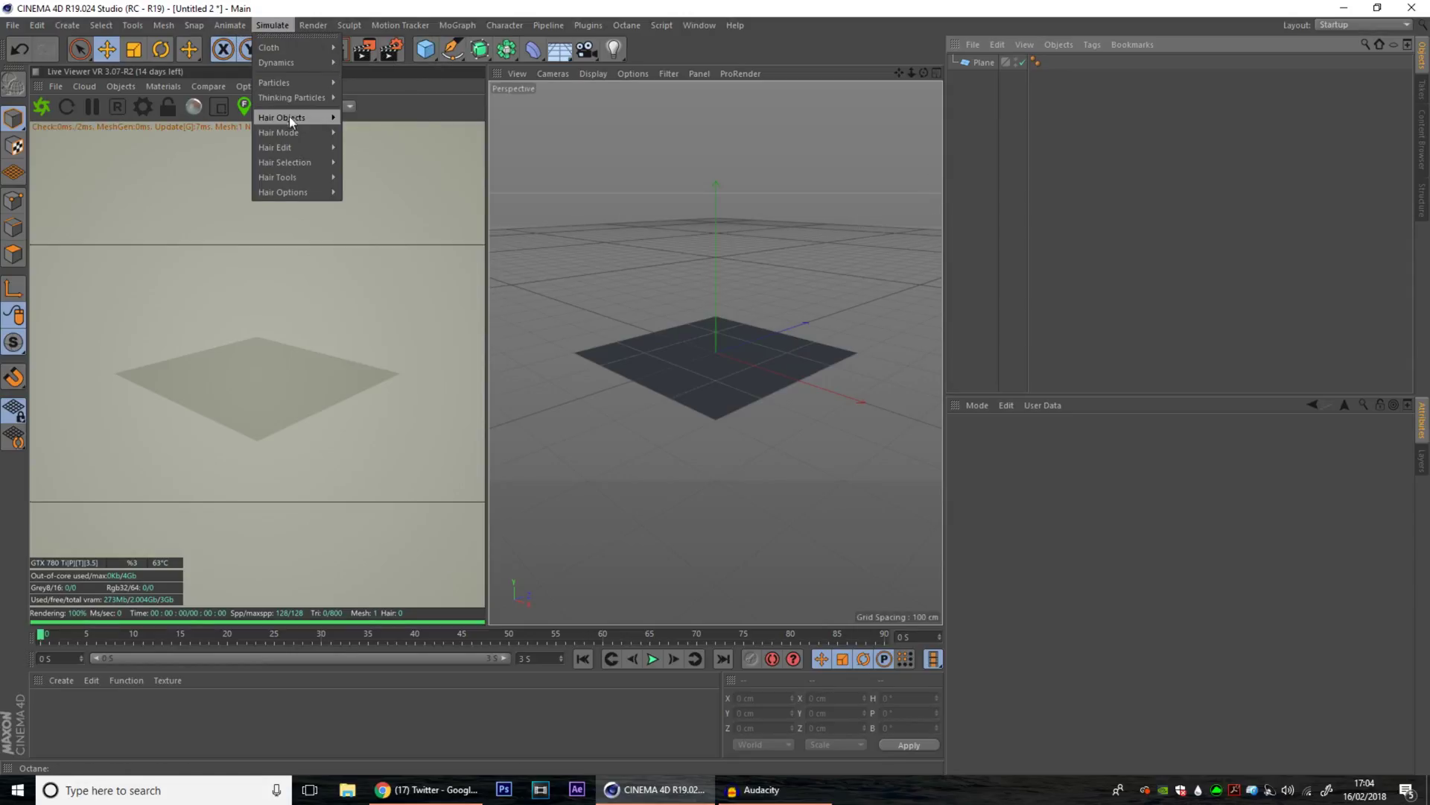
pyautogui.moveTo(292, 117)
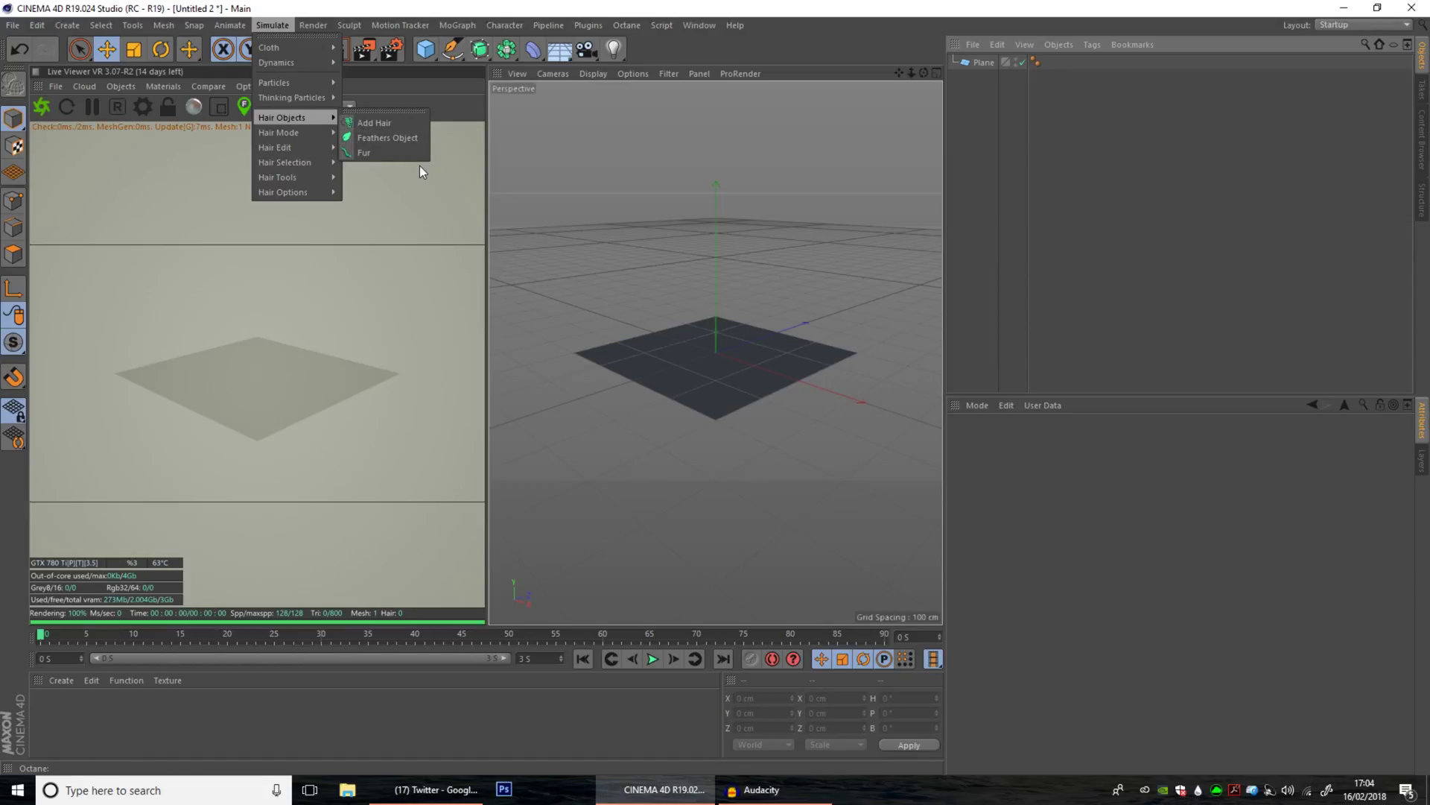
pyautogui.click(566, 136)
# Select the plane and set both its width and height to 500 cm.
pyautogui.click(984, 62)
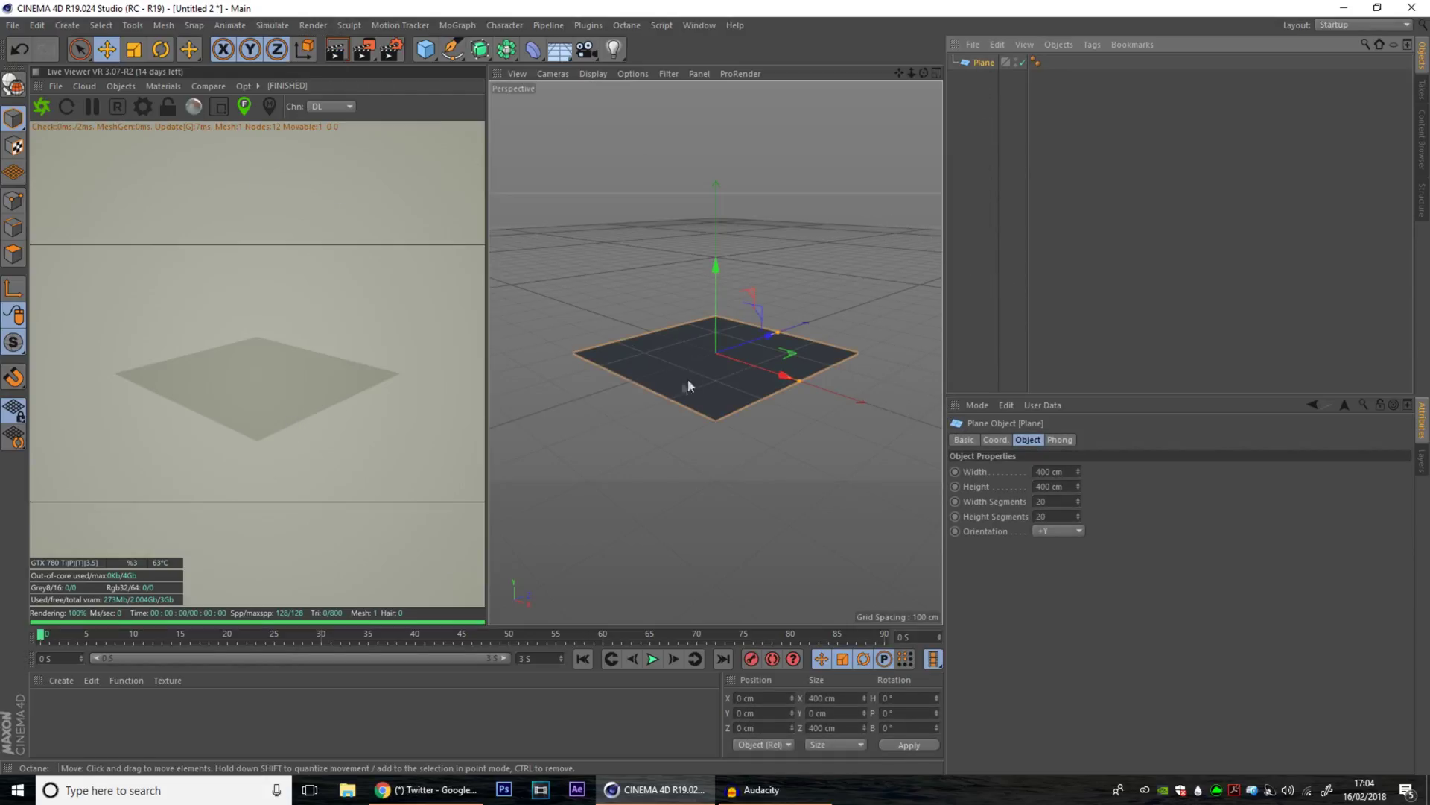
pyautogui.click(1043, 470)
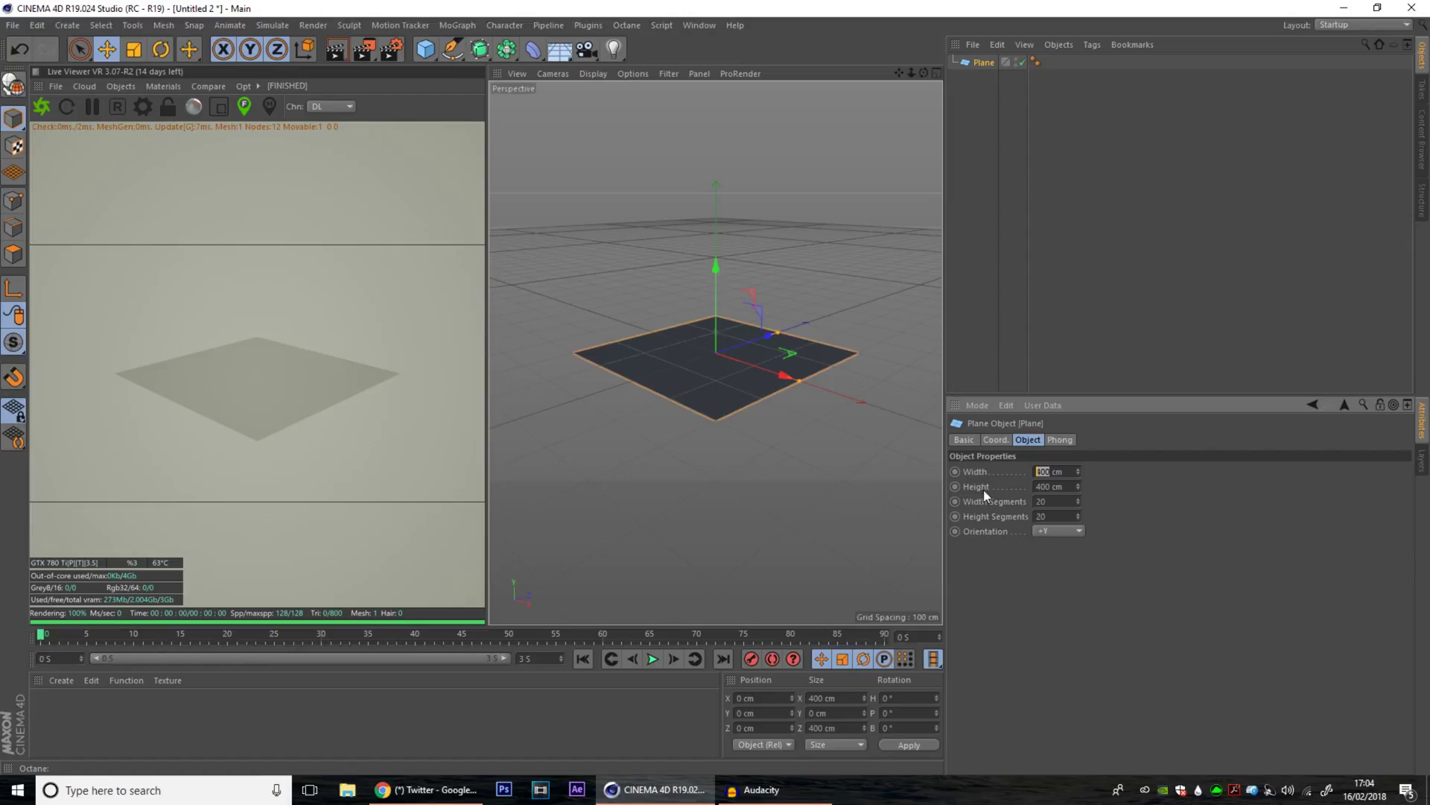
pyautogui.write('500')
pyautogui.click(1053, 486)
pyautogui.write('500')
pyautogui.press('Return')
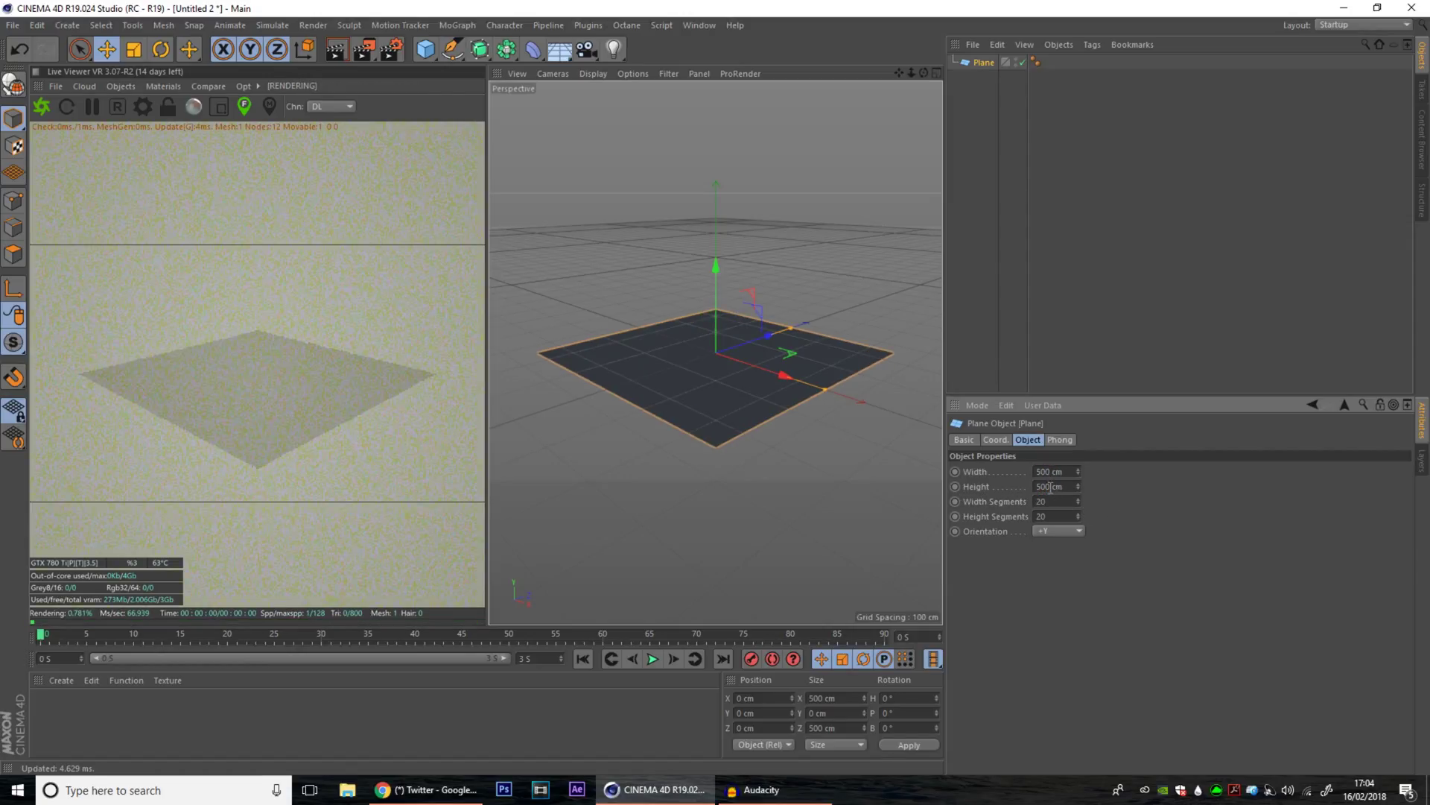
# Set the plane's width segments and height segments to 50 each.
pyautogui.click(1050, 501)
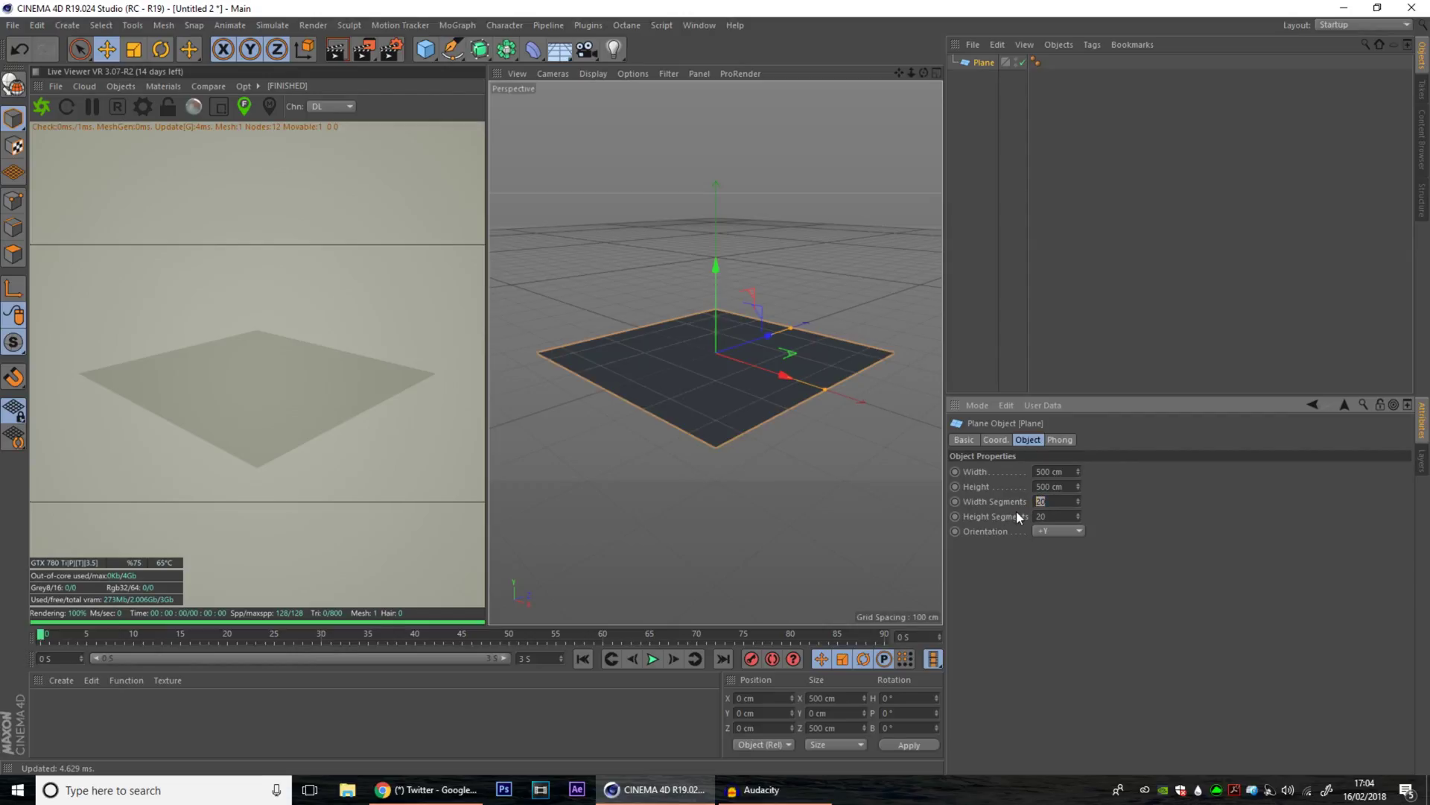
pyautogui.write('50')
pyautogui.press('Tab')
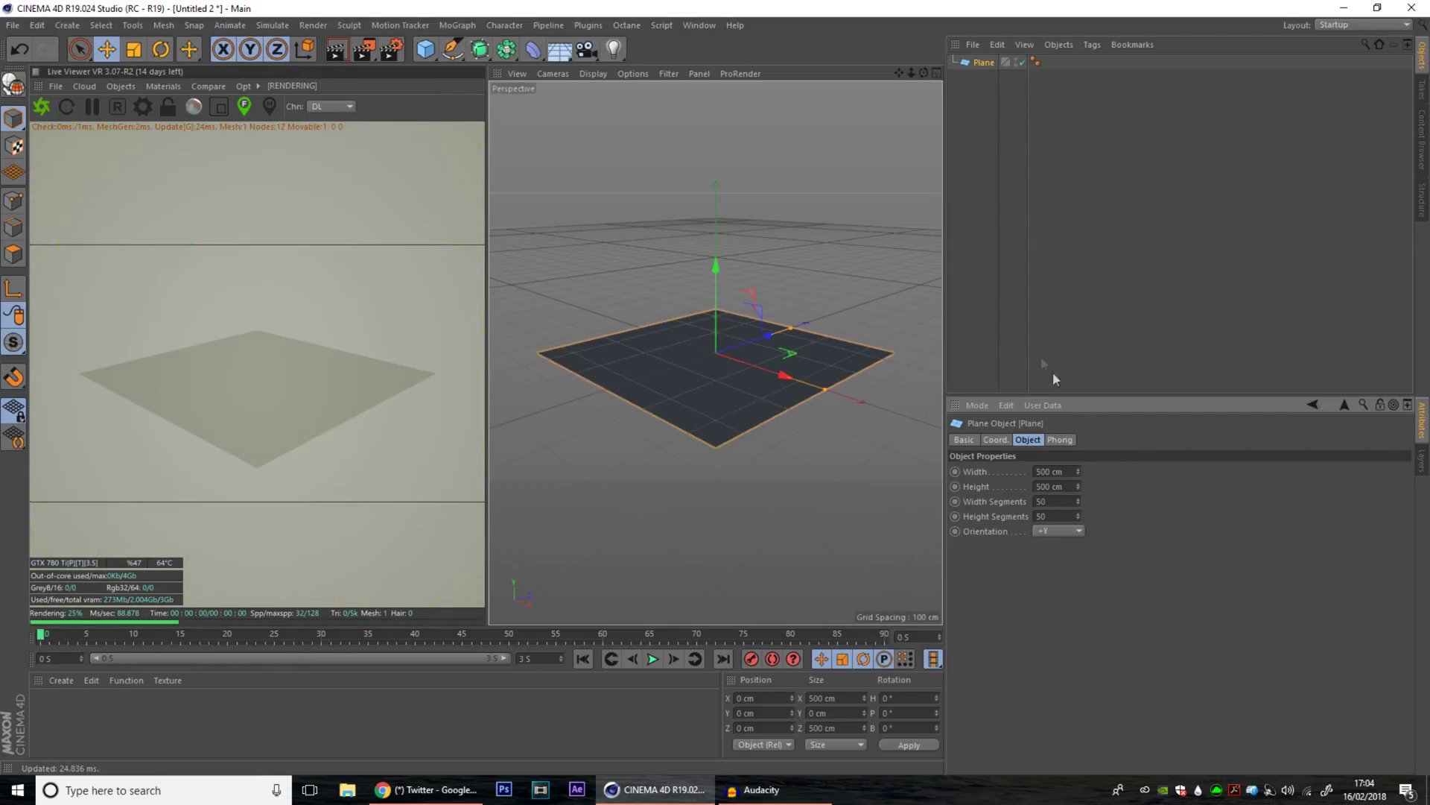
# Add a hair object to the selected plane.
pyautogui.click(1001, 269)
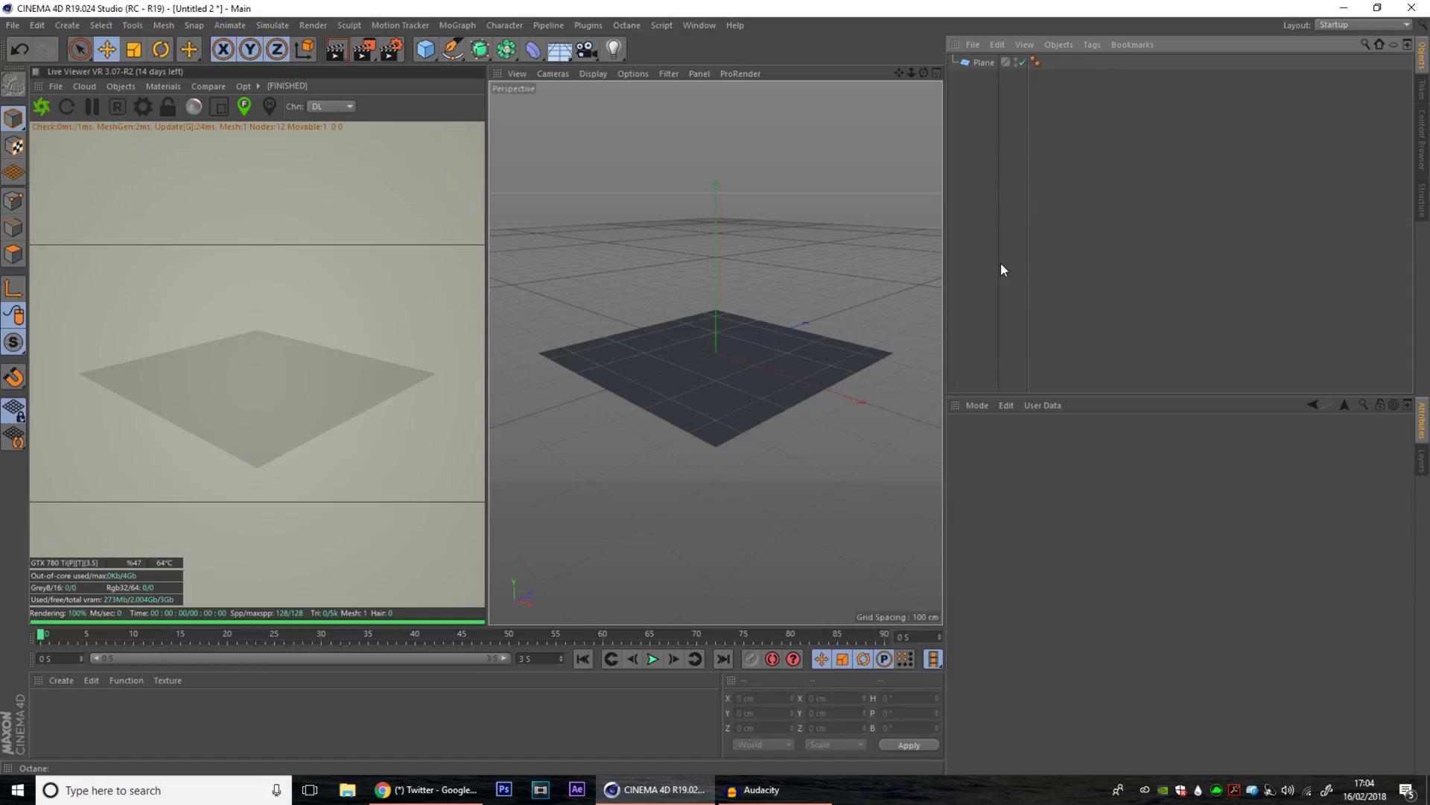
pyautogui.click(981, 64)
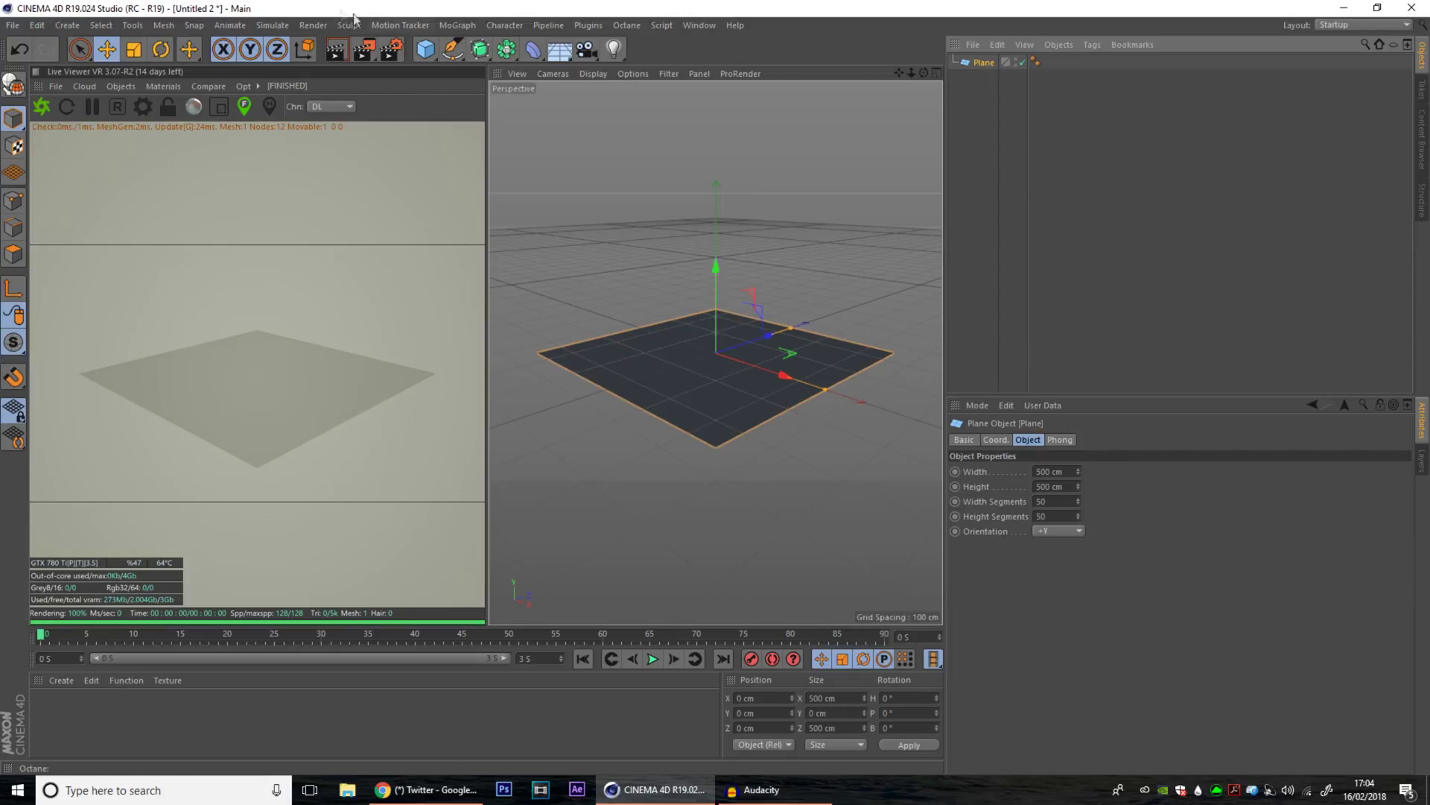
pyautogui.click(274, 26)
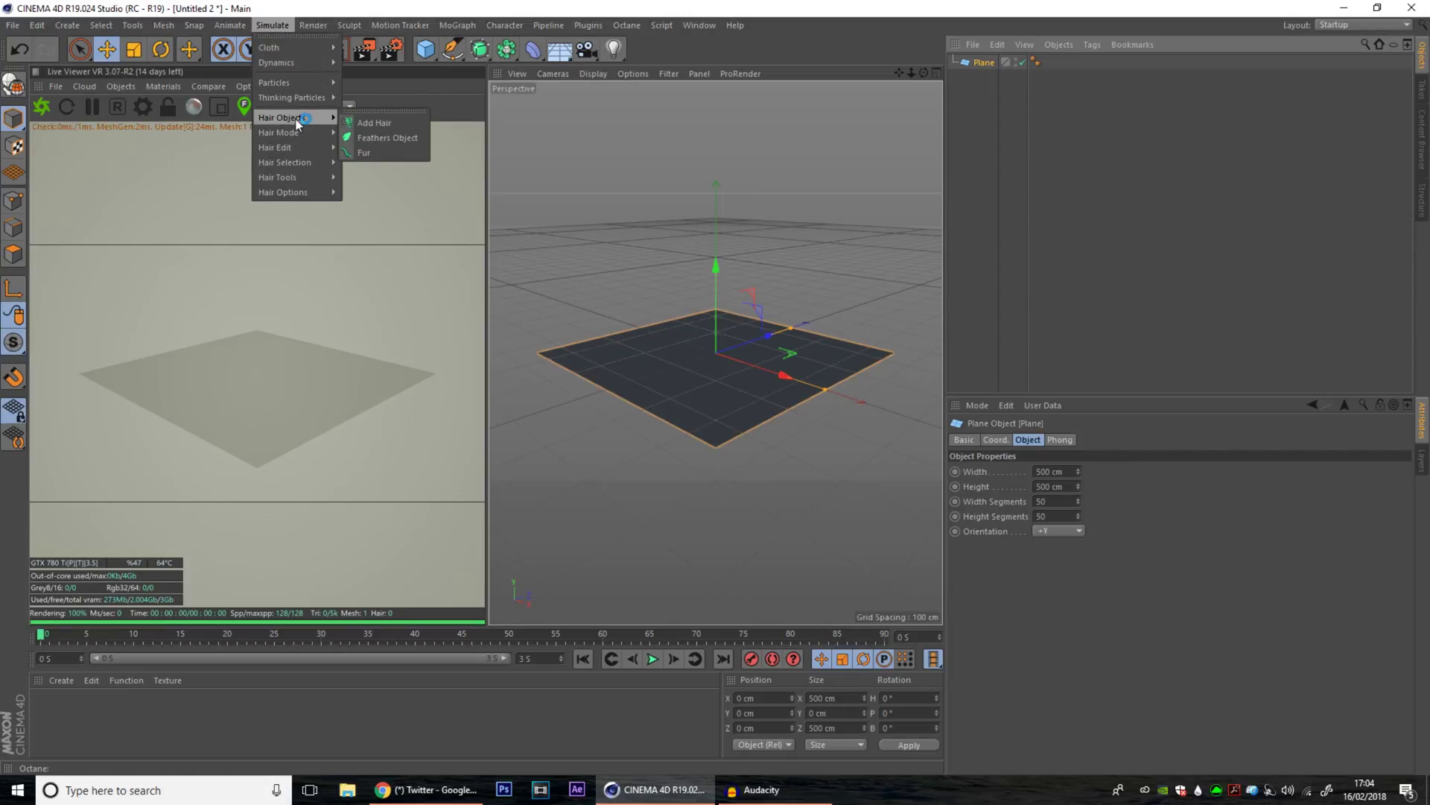
pyautogui.click(393, 124)
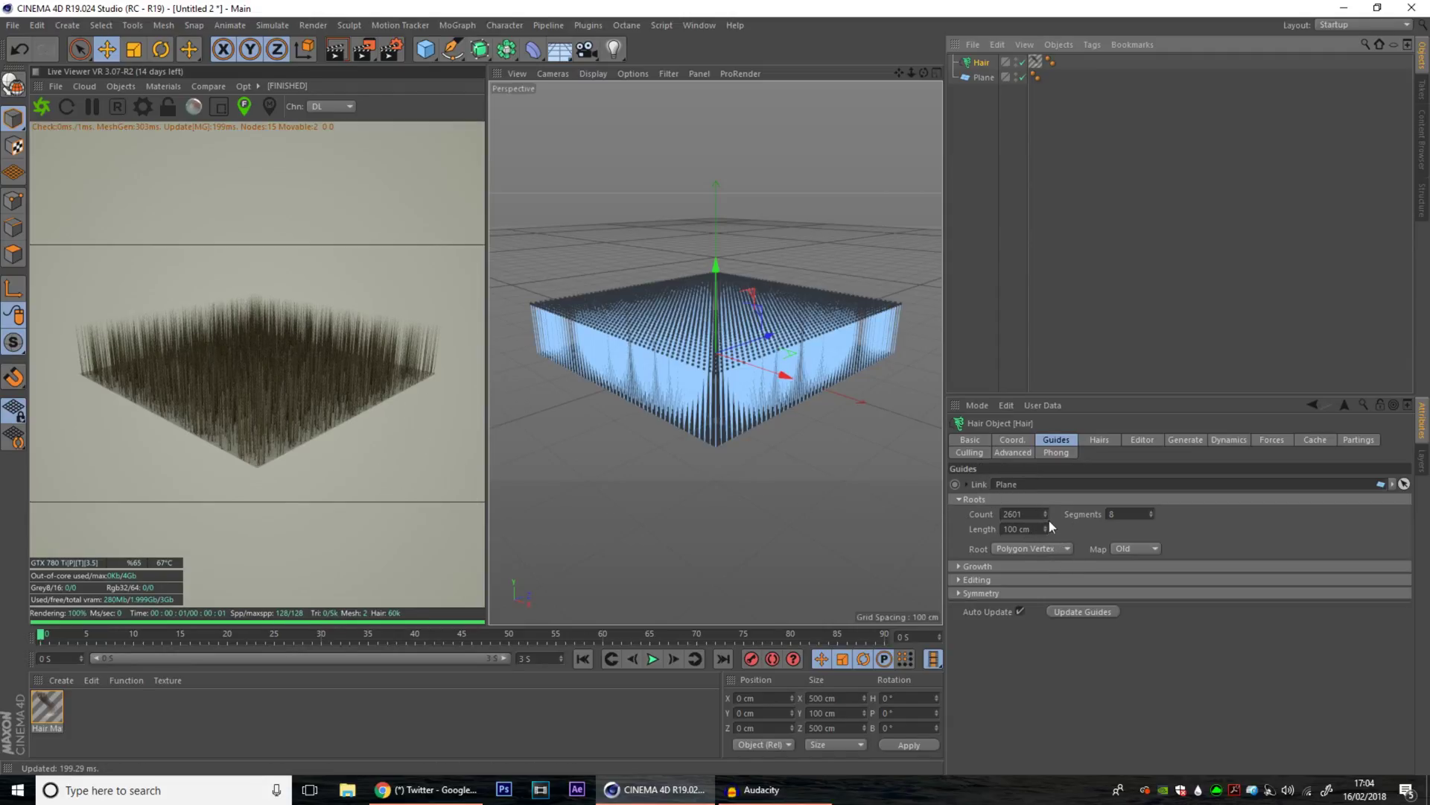
# Try guide lengths of 25 cm, 8 cm and 15 cm on the hair object.
pyautogui.doubleClick(1011, 528)
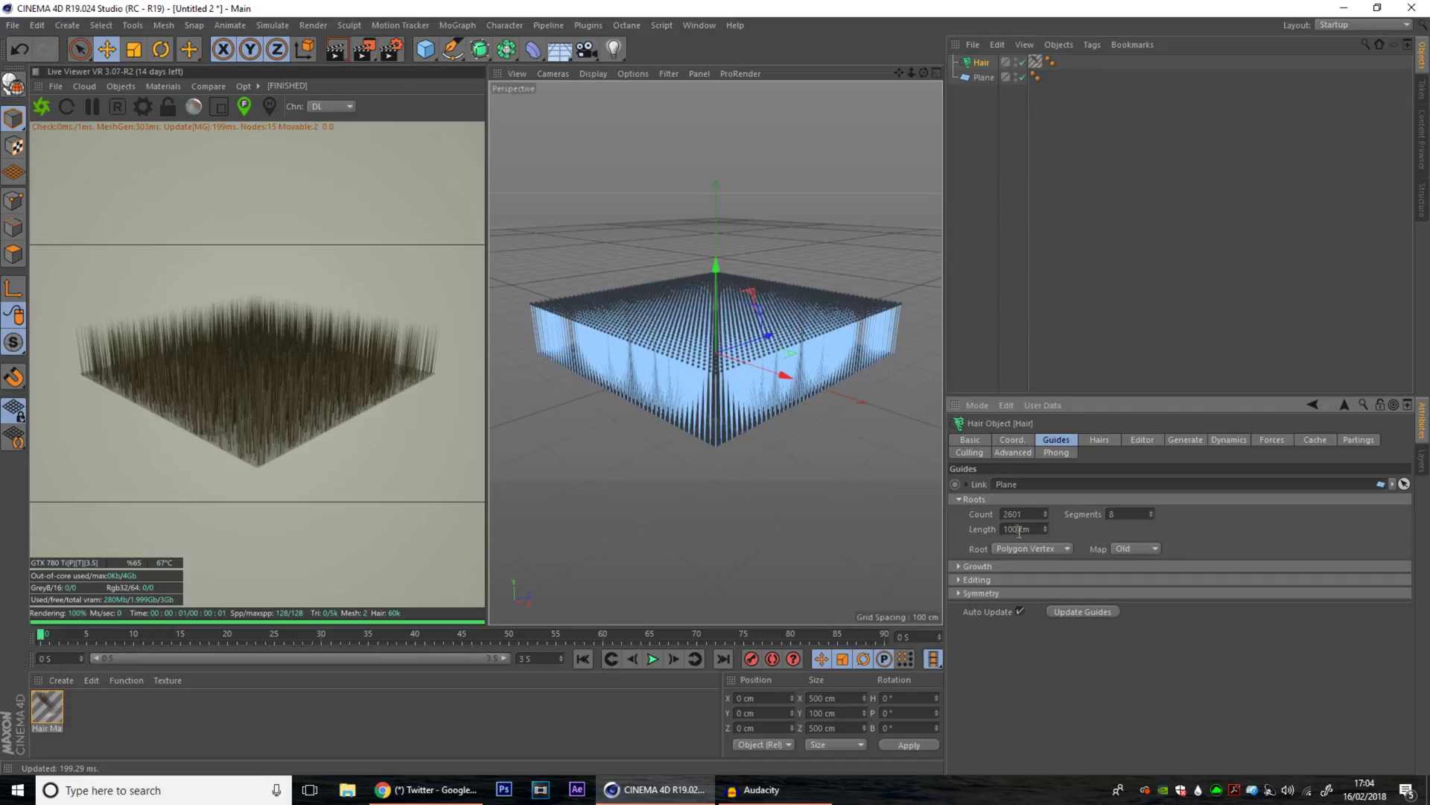
pyautogui.write('25')
pyautogui.press('Return')
pyautogui.moveTo(1046, 529); pyautogui.dragTo(1044, 538)
pyautogui.doubleClick(1007, 529)
pyautogui.write('8')
pyautogui.press('Return')
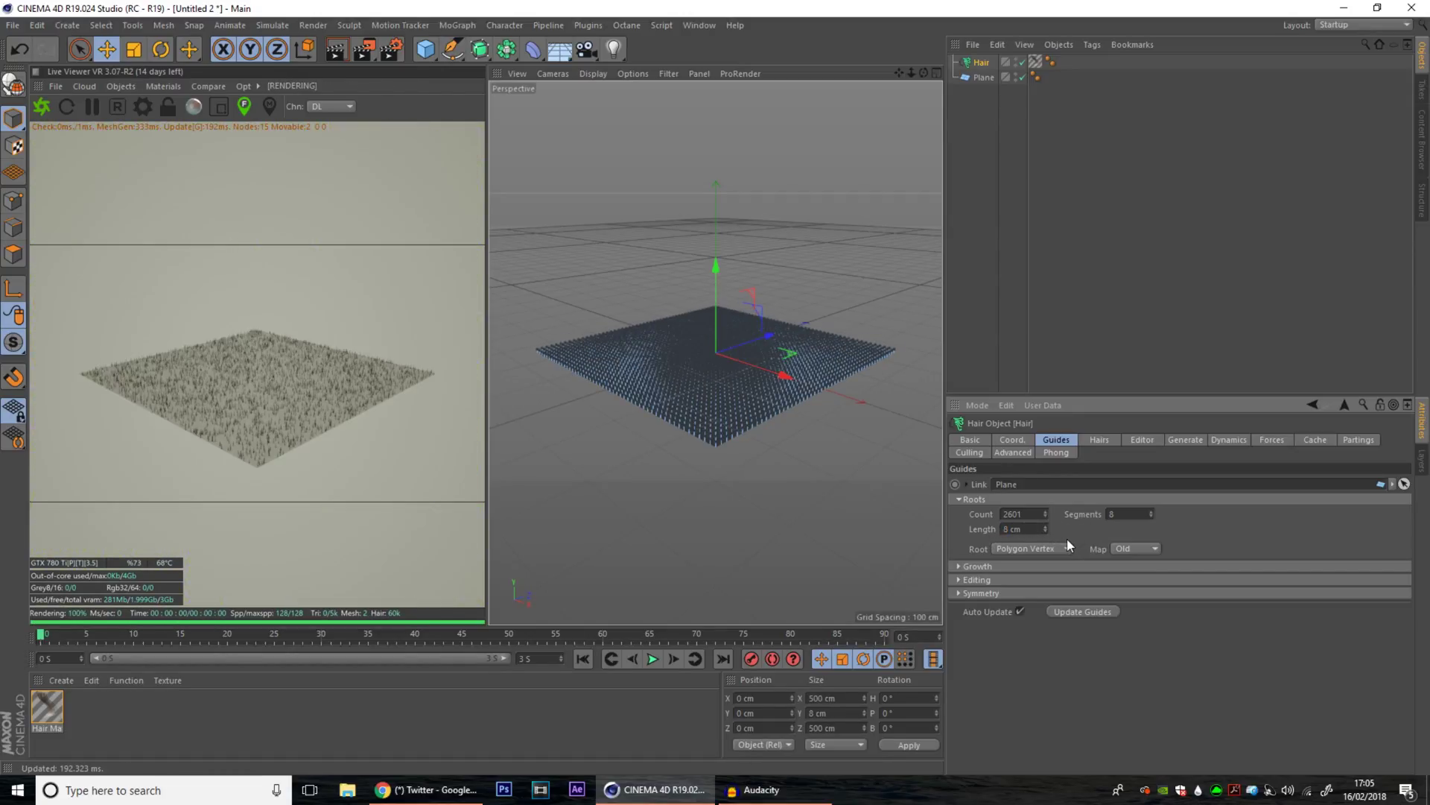
pyautogui.doubleClick(1008, 529)
pyautogui.write('15')
pyautogui.press('Return')
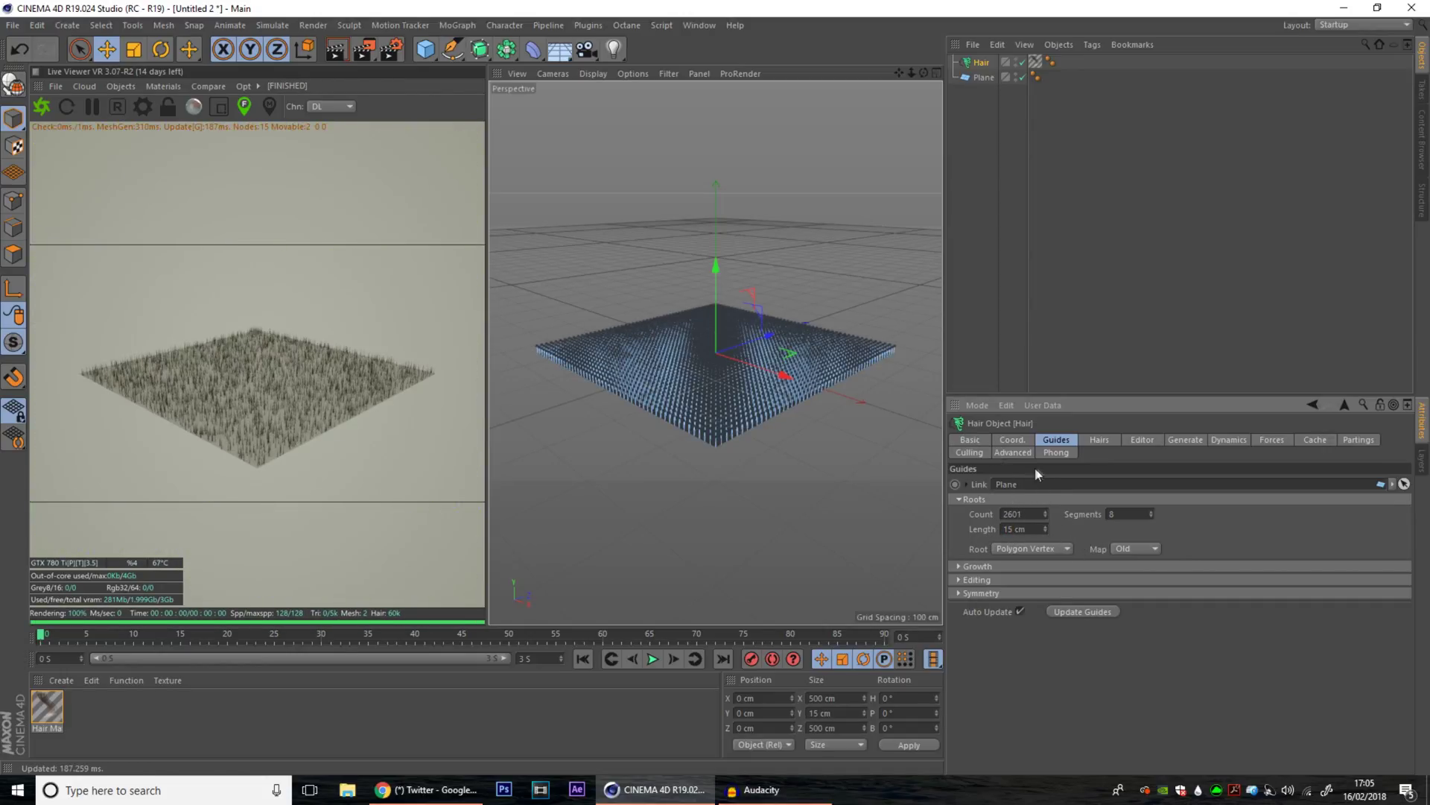
# Set the hair object's guide length to 10 cm.
pyautogui.moveTo(1008, 529); pyautogui.dragTo(1021, 528)
pyautogui.write('0')
pyautogui.press('Return')
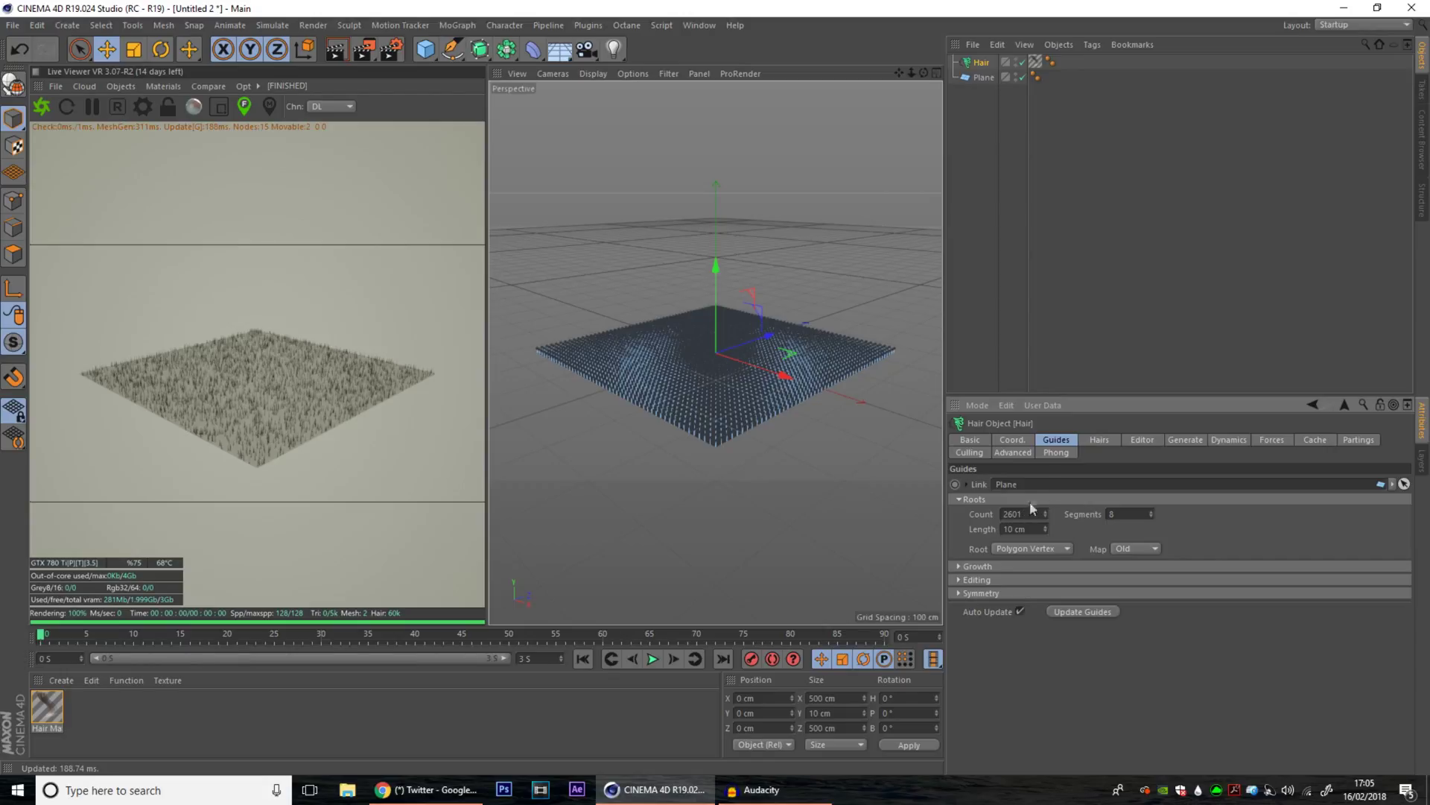
# Set the hair object's hair count to 50000 while viewing the plane up close.
pyautogui.click(1095, 442)
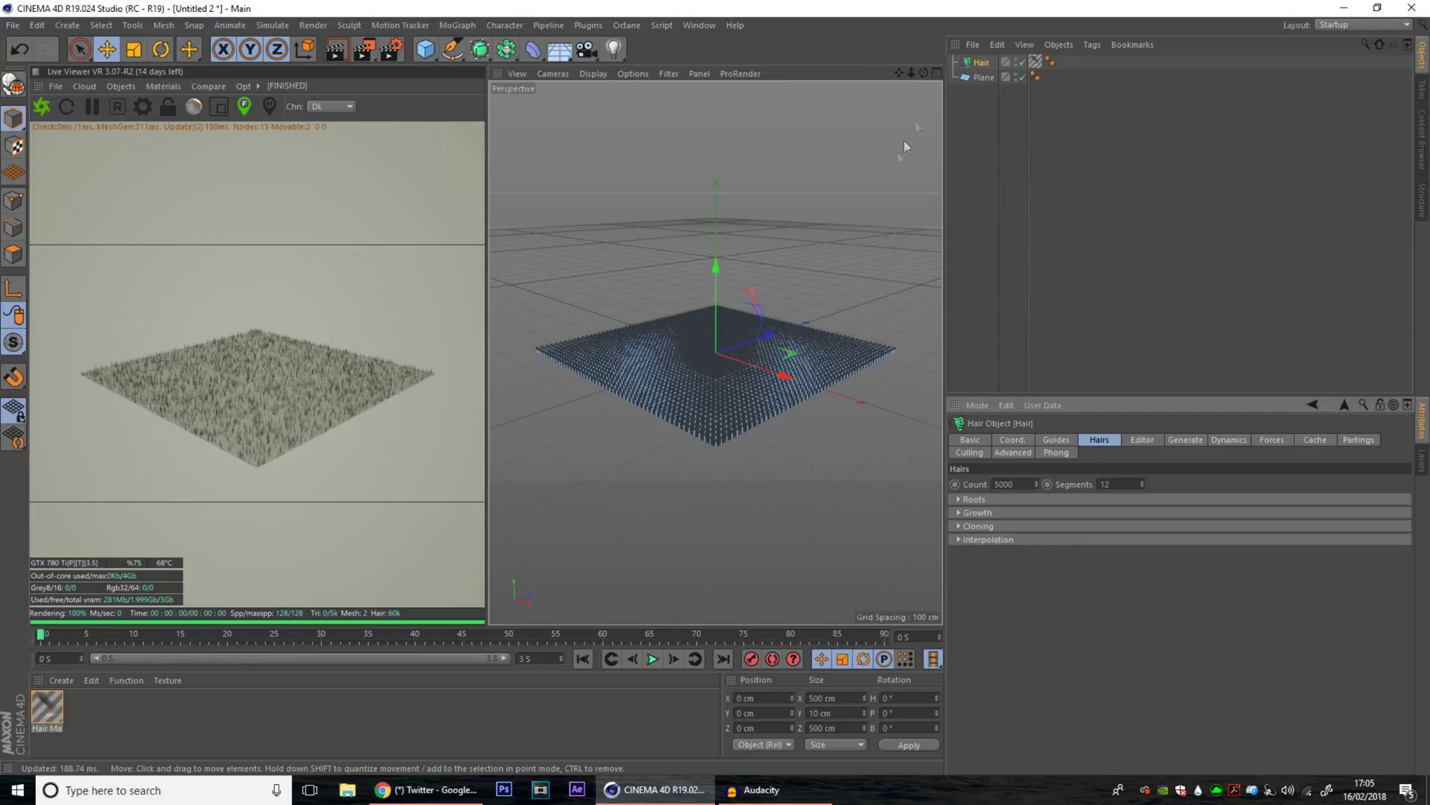
pyautogui.scroll(-1, 722, 363)
pyautogui.scroll(4, 738, 336)
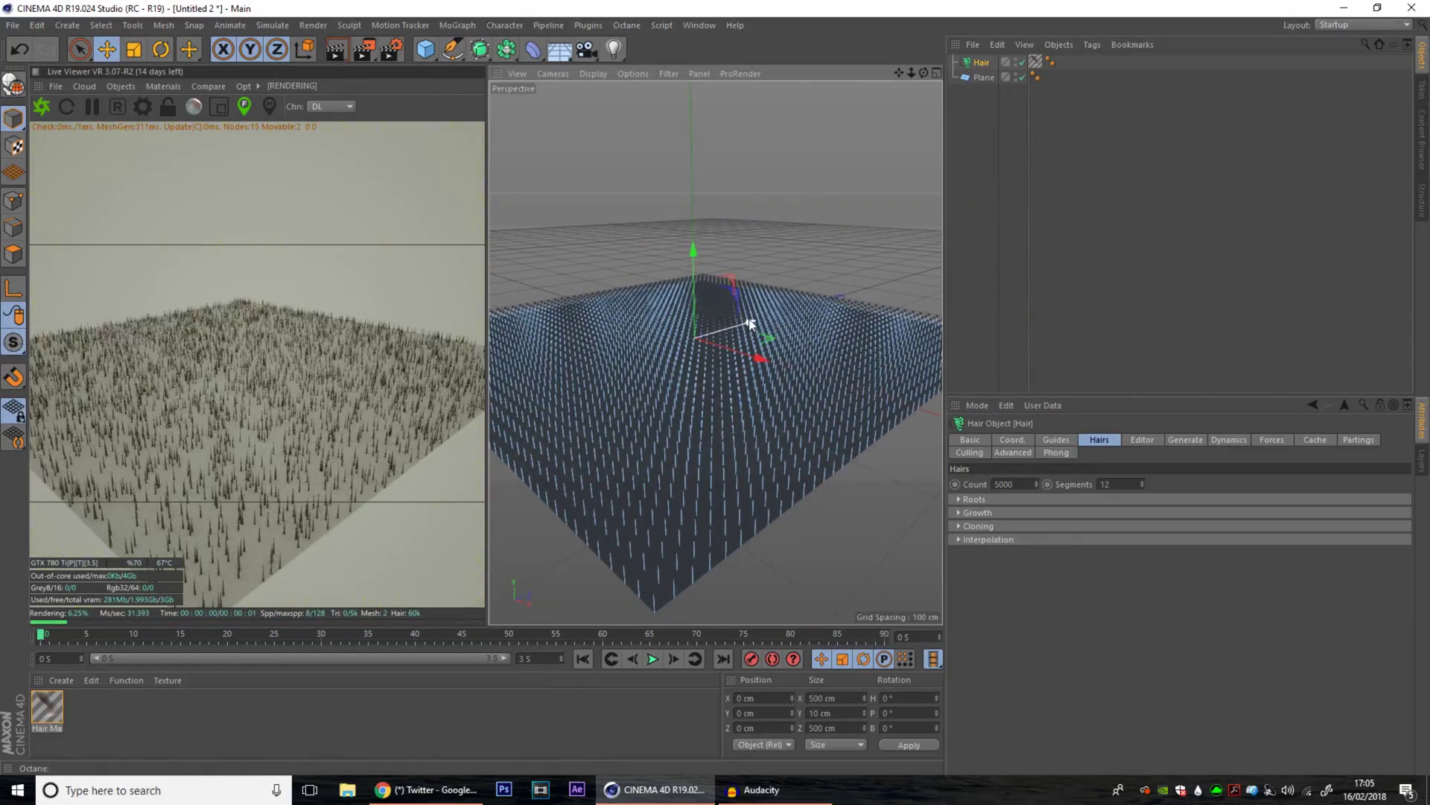
pyautogui.click(1017, 485)
pyautogui.write('0')
pyautogui.press('Return')
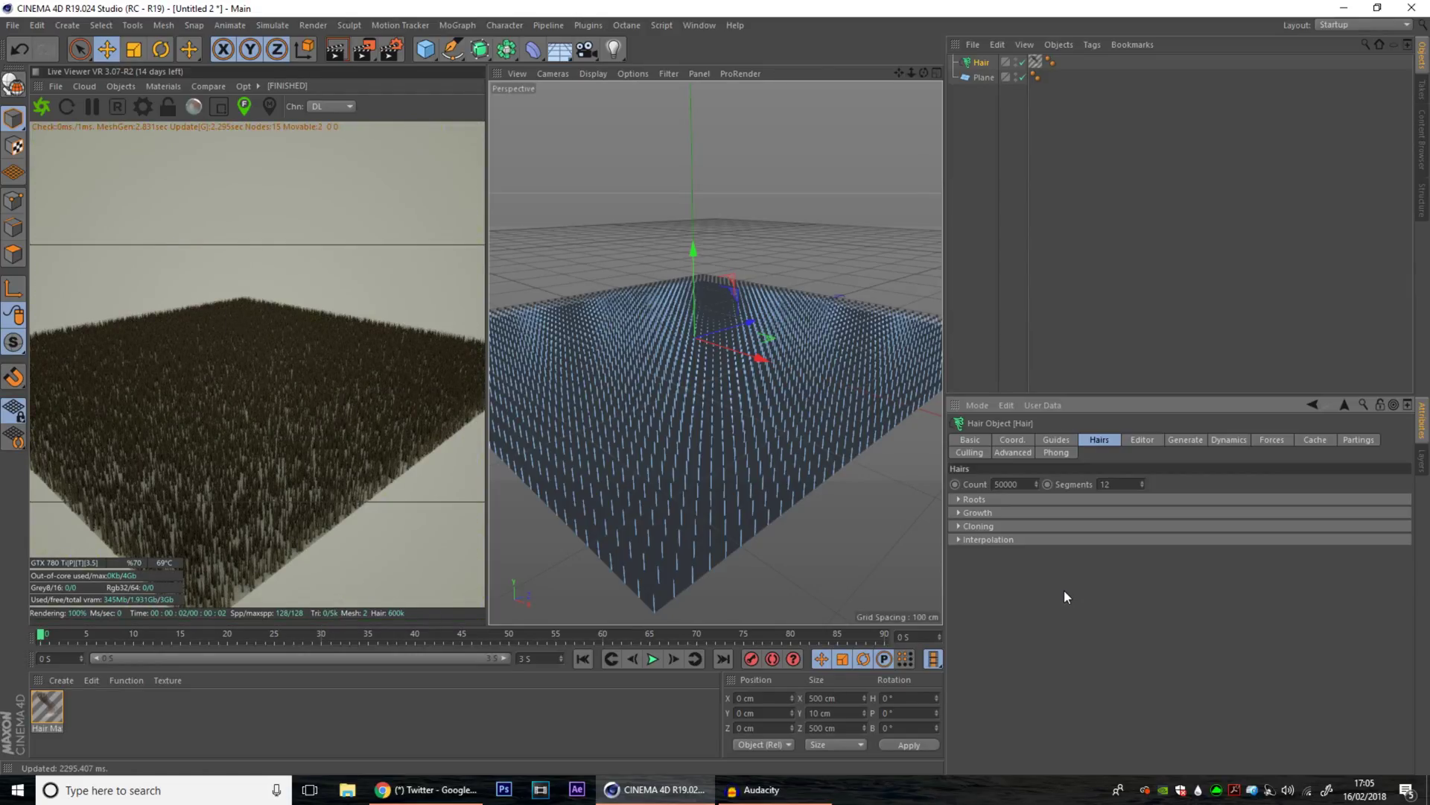
pyautogui.moveTo(754, 490)
pyautogui.keyDown('alt'); pyautogui.mouseDown()
pyautogui.moveTo(785, 466)
pyautogui.moveTo(770, 476)
pyautogui.mouseUp(); pyautogui.keyUp('alt')
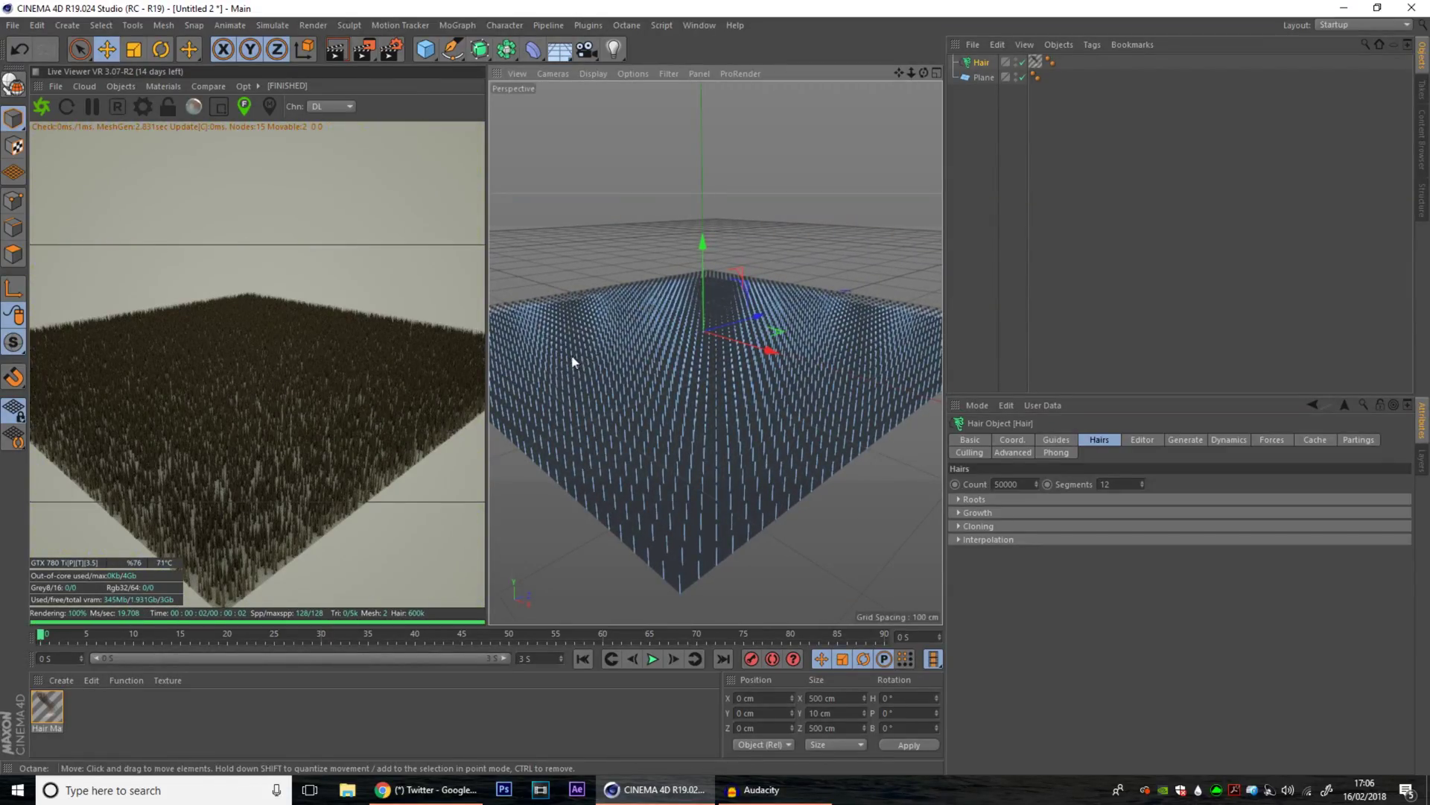
# Open the hair material and set the root end of its color gradient to purple with hue 280°, saturation 55% and value 39%.
pyautogui.doubleClick(49, 706)
pyautogui.moveTo(481, 106); pyautogui.dragTo(663, 135)
pyautogui.click(476, 275)
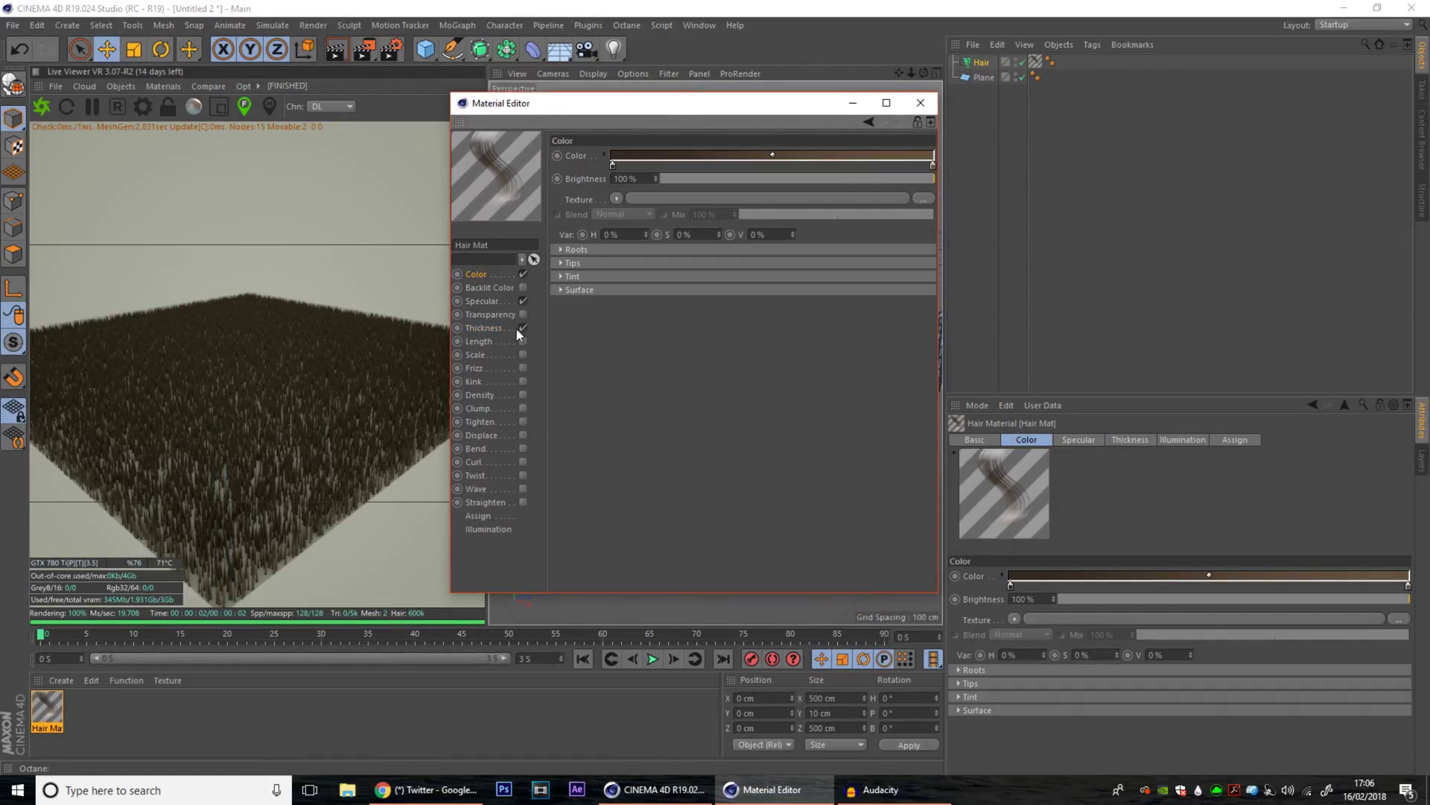
pyautogui.click(613, 163)
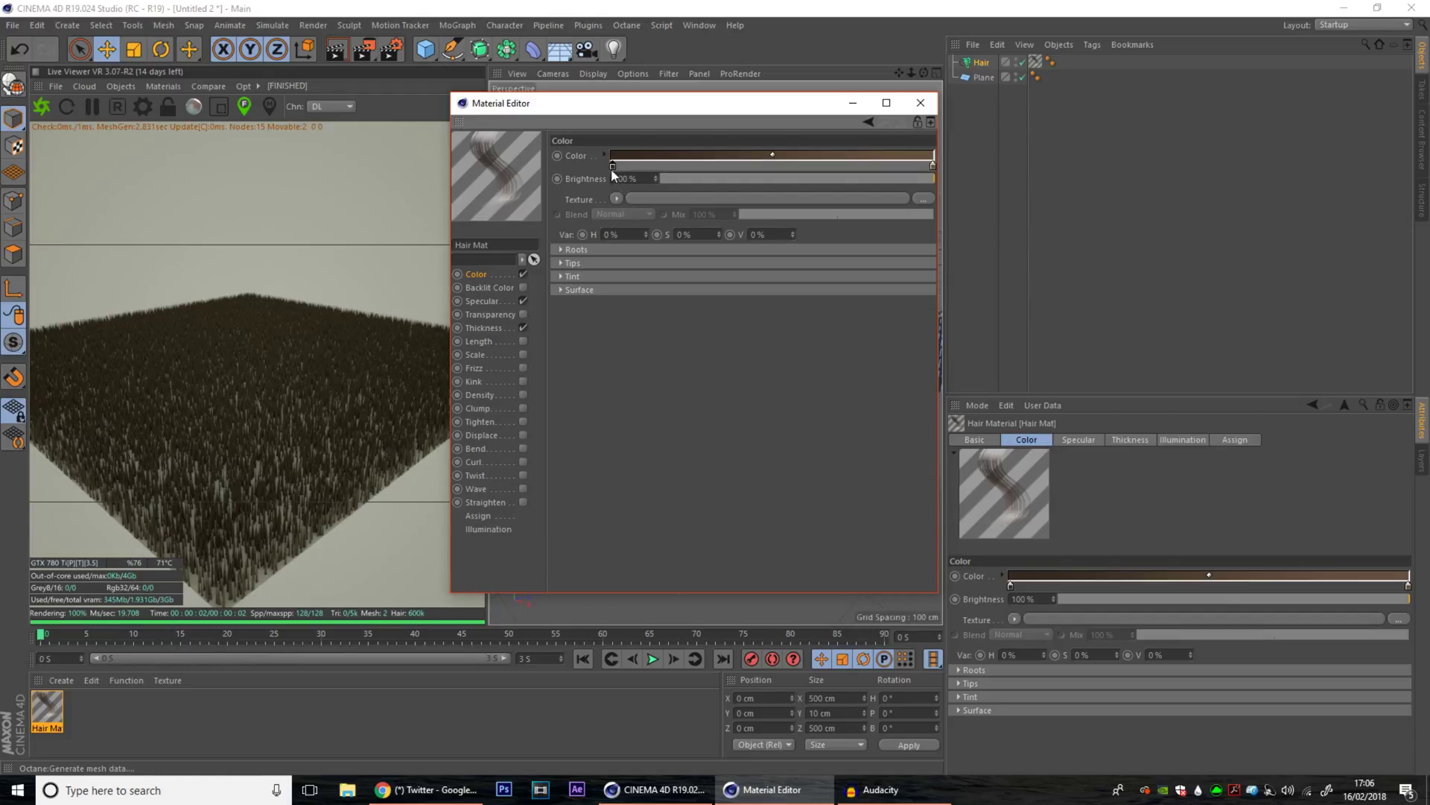
pyautogui.doubleClick(612, 164)
pyautogui.moveTo(612, 168); pyautogui.dragTo(688, 167)
pyautogui.click(649, 179)
pyautogui.click(623, 195)
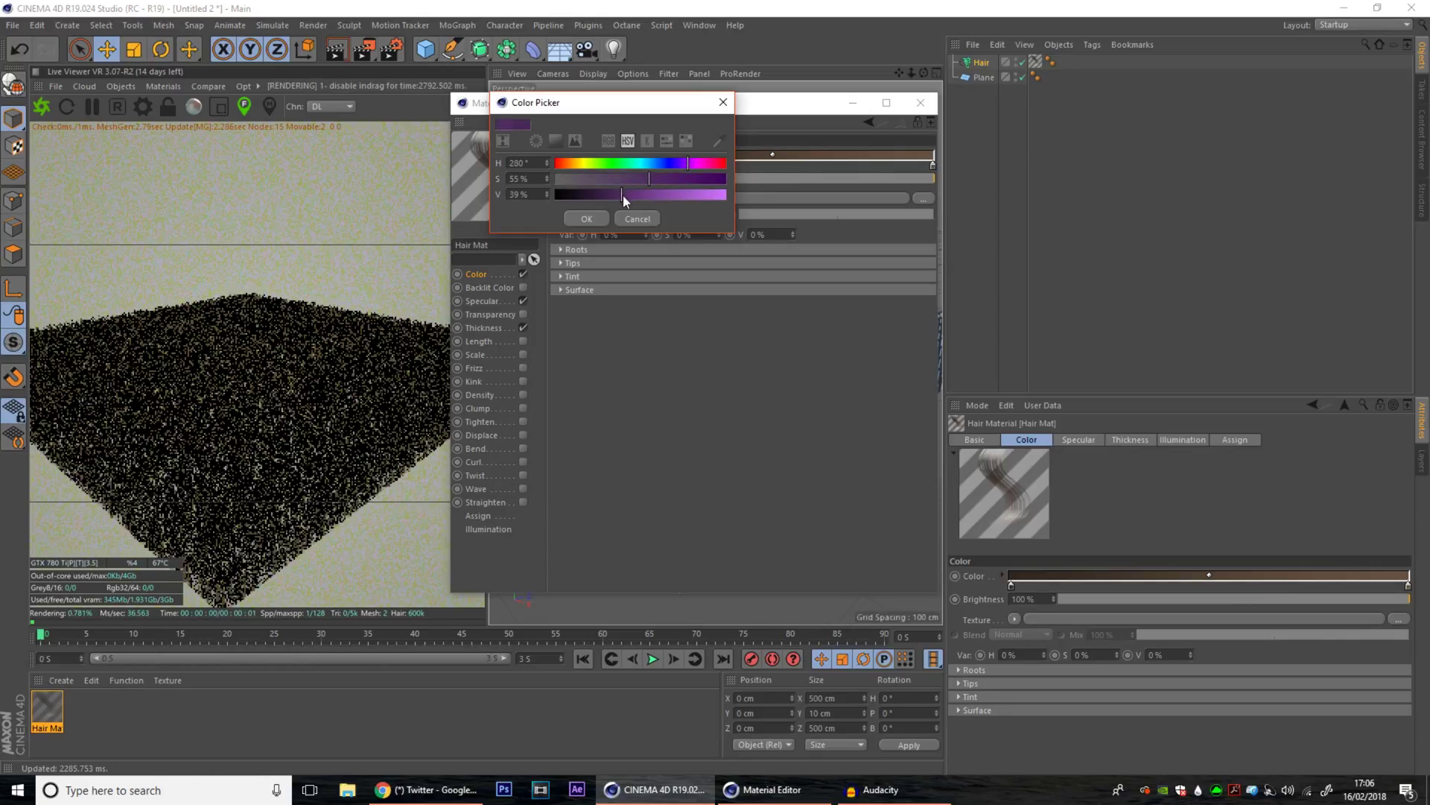
pyautogui.press('Return')
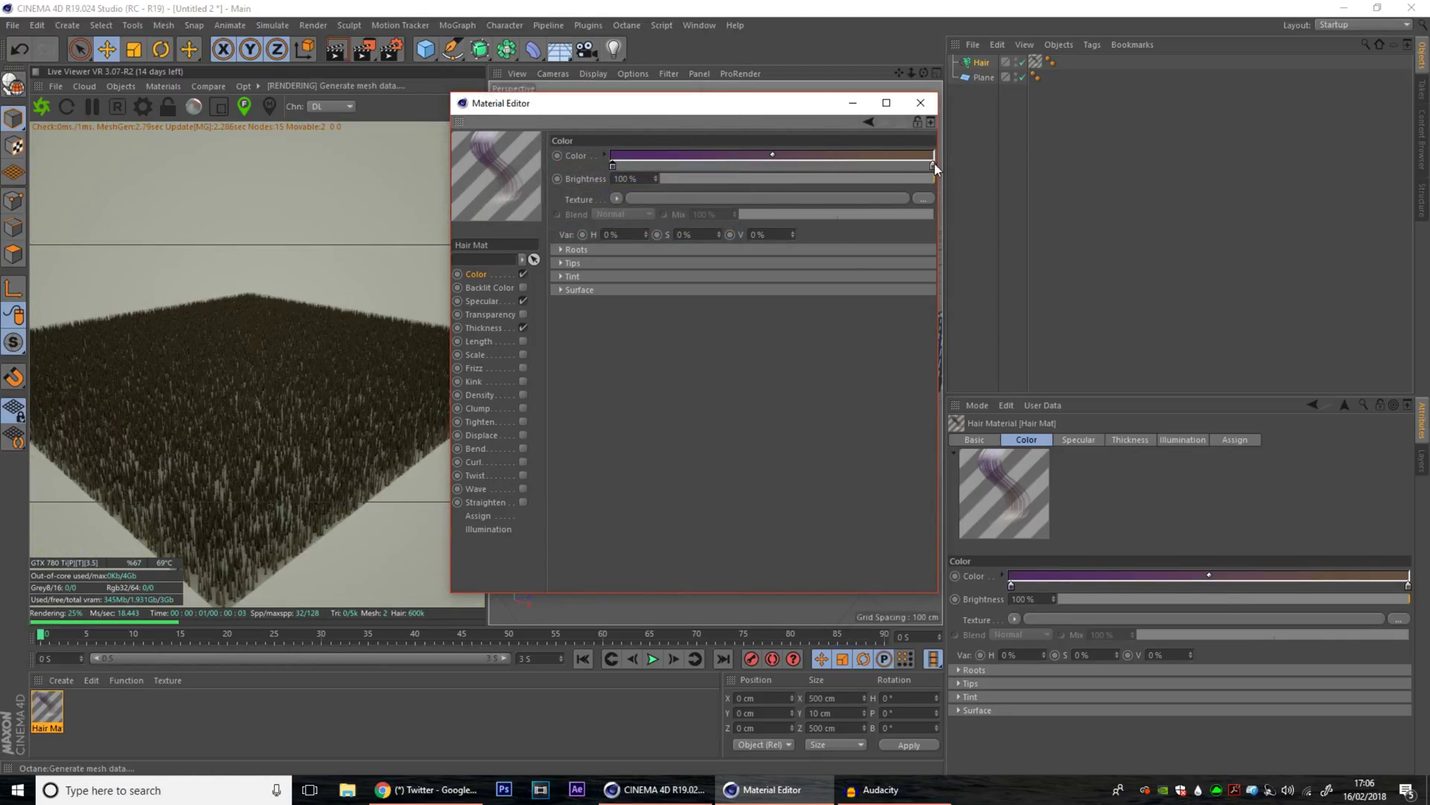
# Set the tip end of the hair color gradient to a lighter purple with hue 275°, saturation 50% and value 59%.
pyautogui.doubleClick(934, 166)
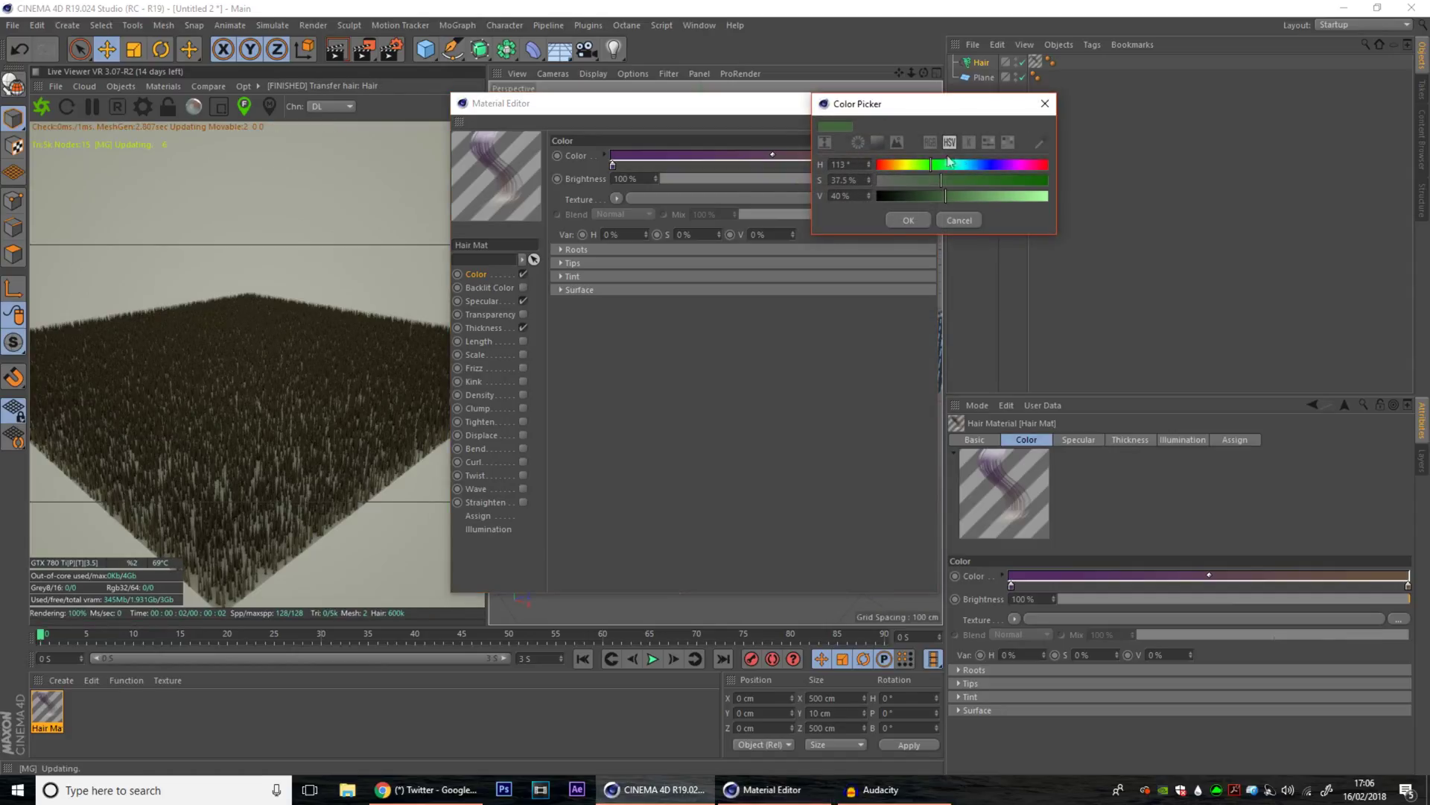
pyautogui.click(1014, 165)
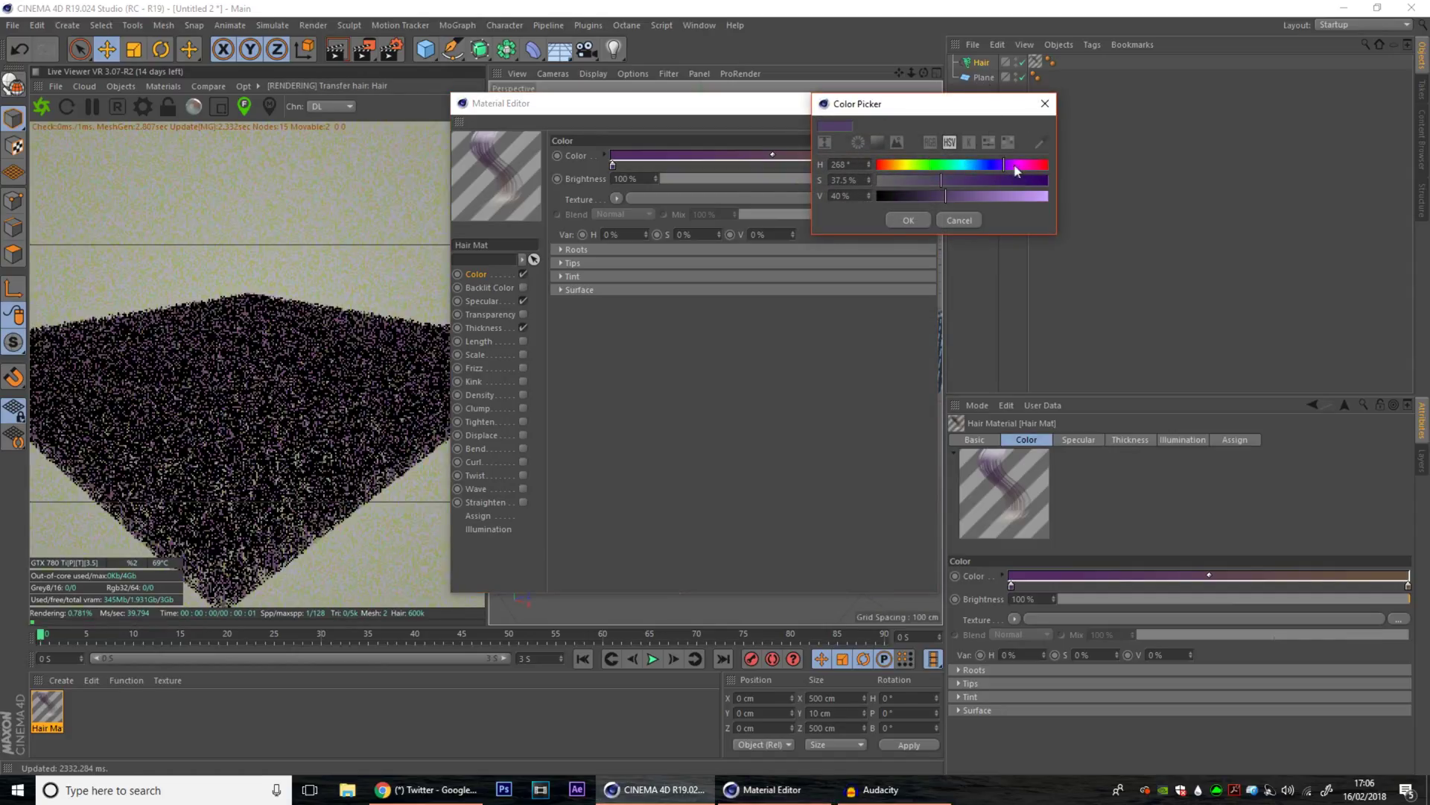
pyautogui.click(963, 180)
pyautogui.moveTo(961, 195); pyautogui.dragTo(978, 196)
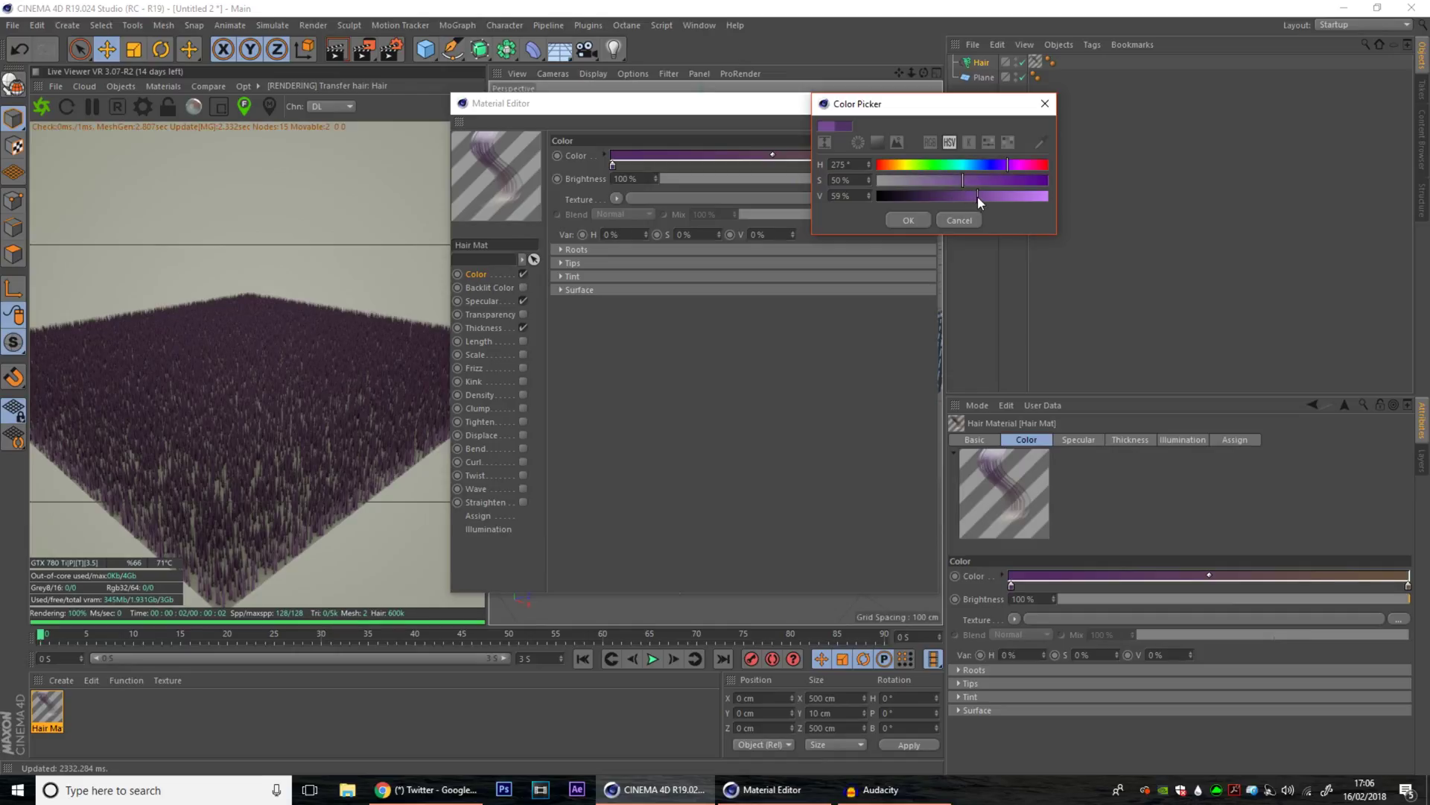
pyautogui.click(918, 219)
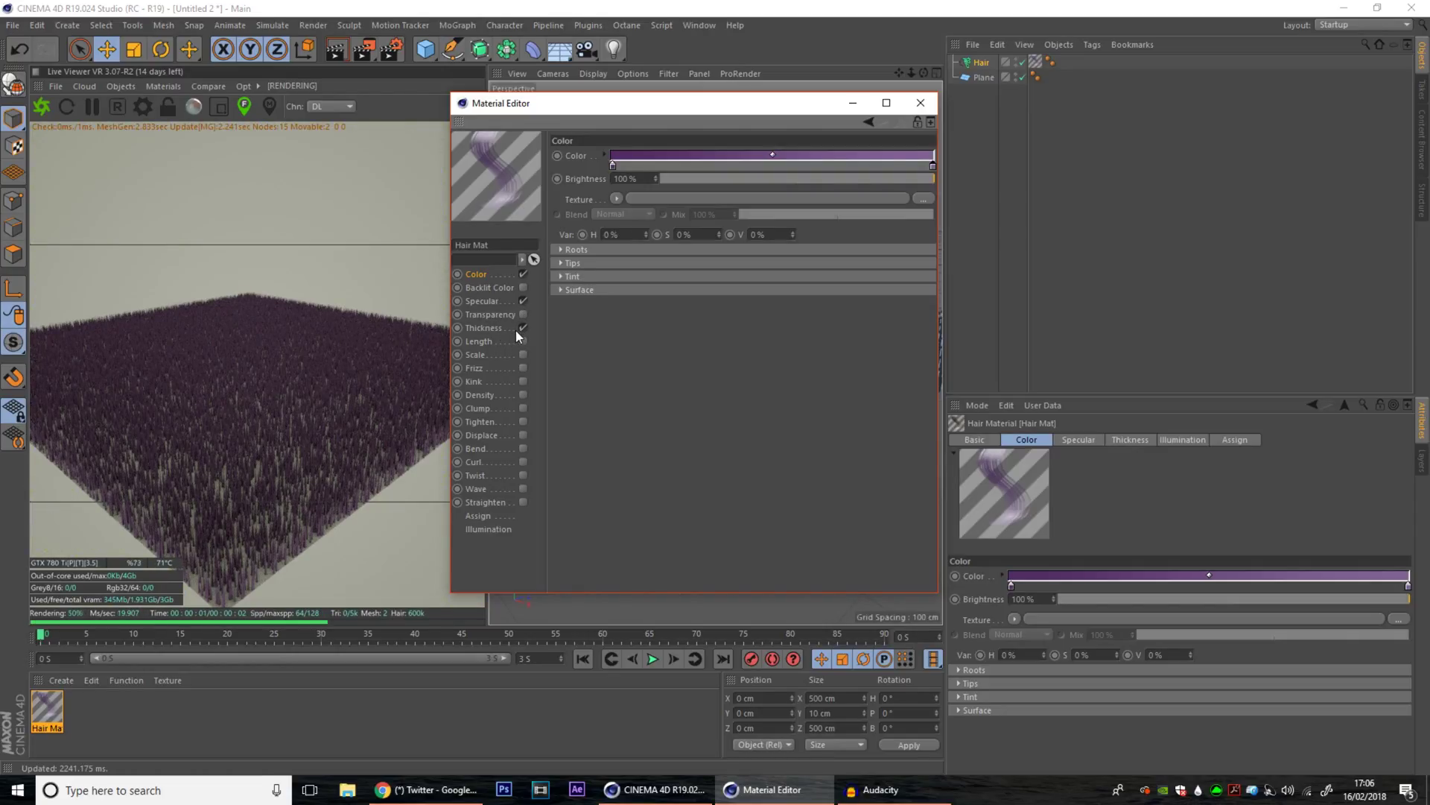
# Adjust the root end of the hair color gradient to hue 286° and value 45%.
pyautogui.click(614, 166)
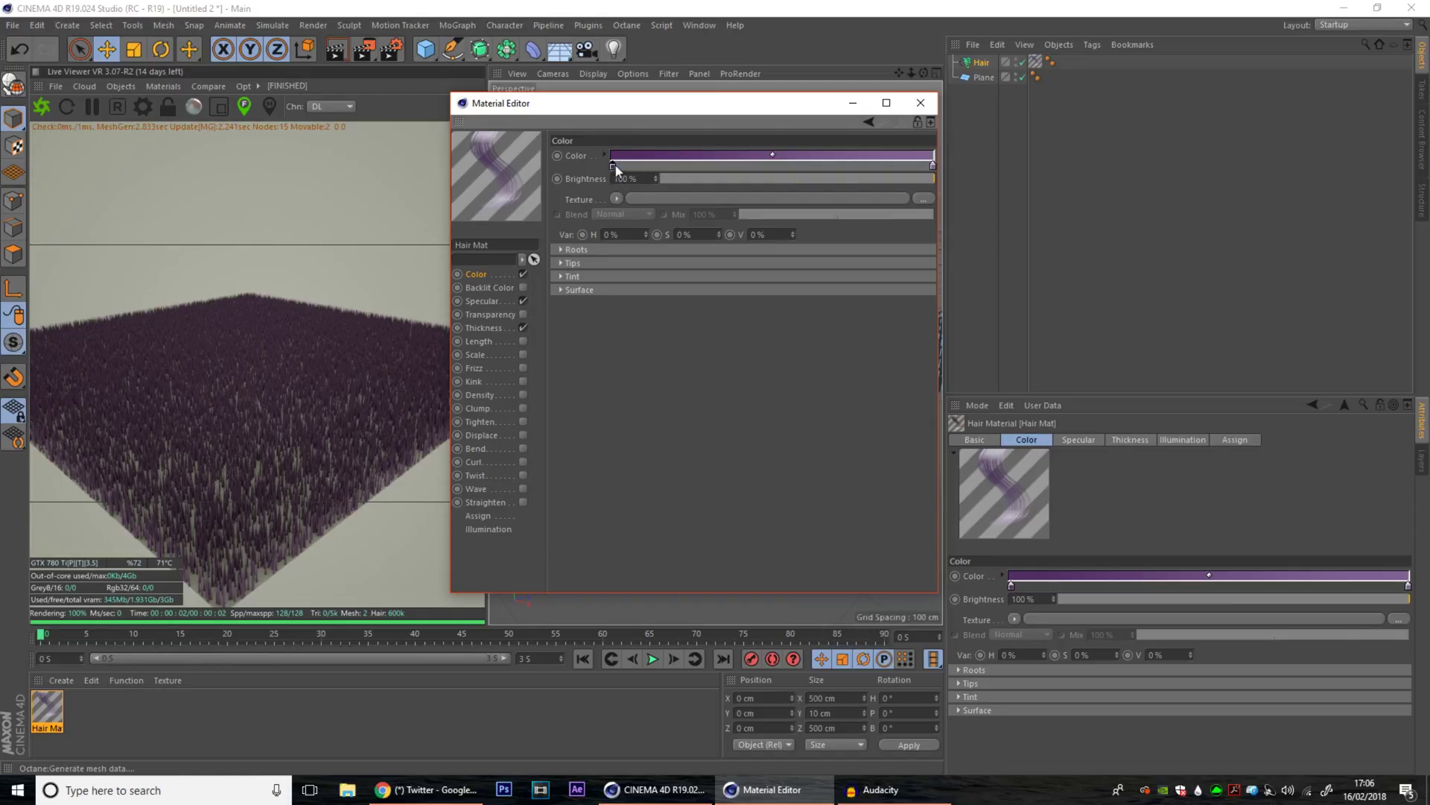
pyautogui.doubleClick(614, 164)
pyautogui.moveTo(610, 167); pyautogui.dragTo(692, 164)
pyautogui.click(634, 195)
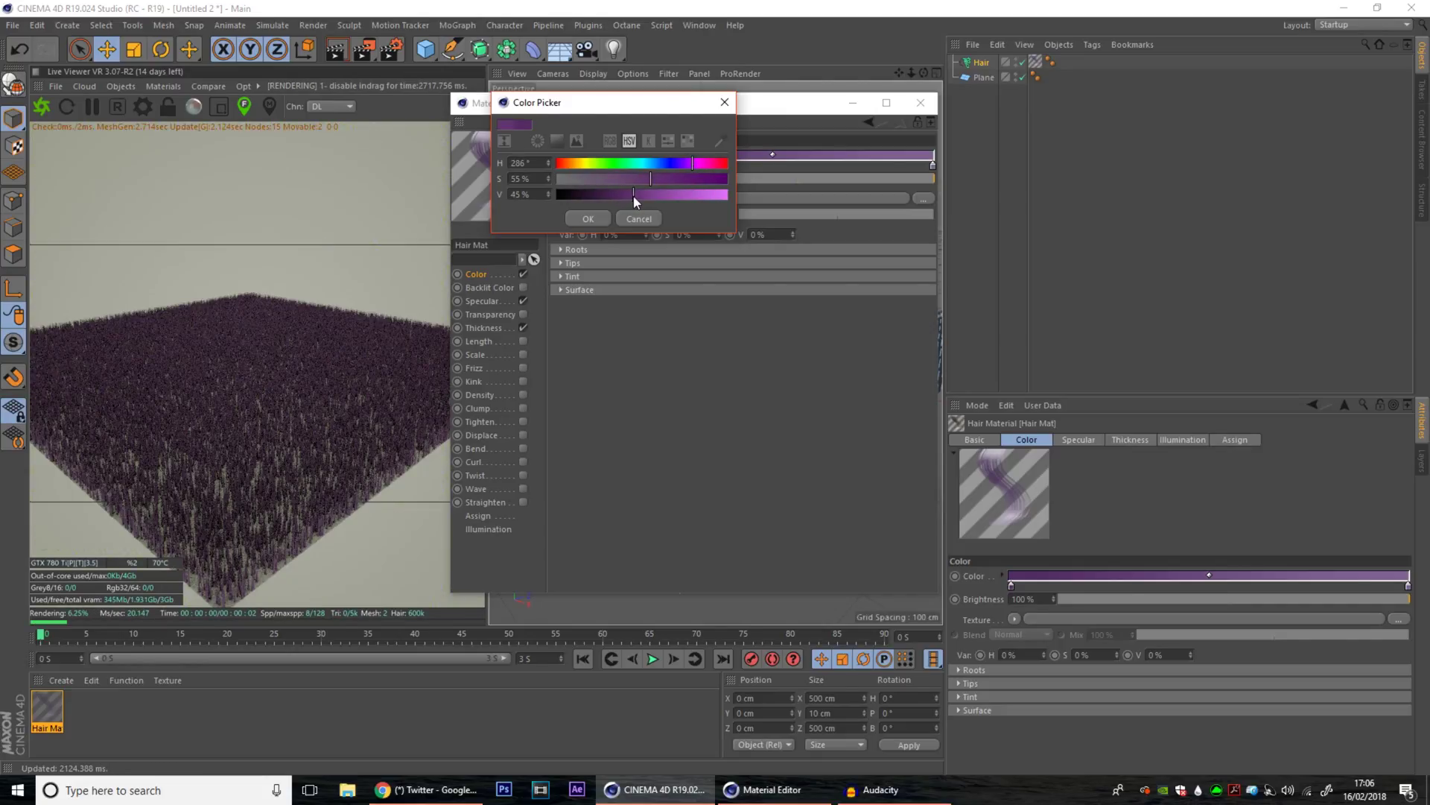
pyautogui.click(594, 218)
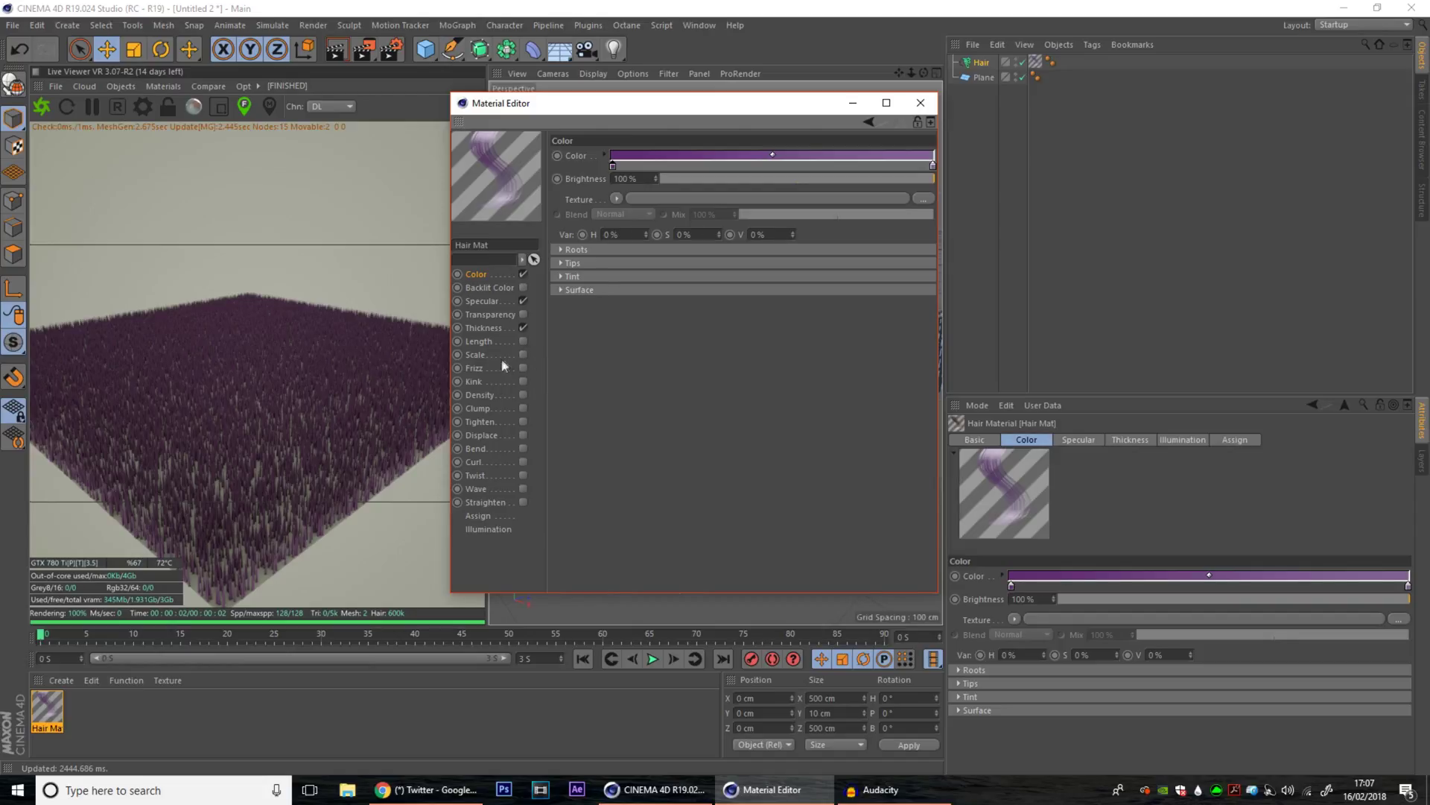
# Disable the specular channel of the hair material.
pyautogui.click(482, 301)
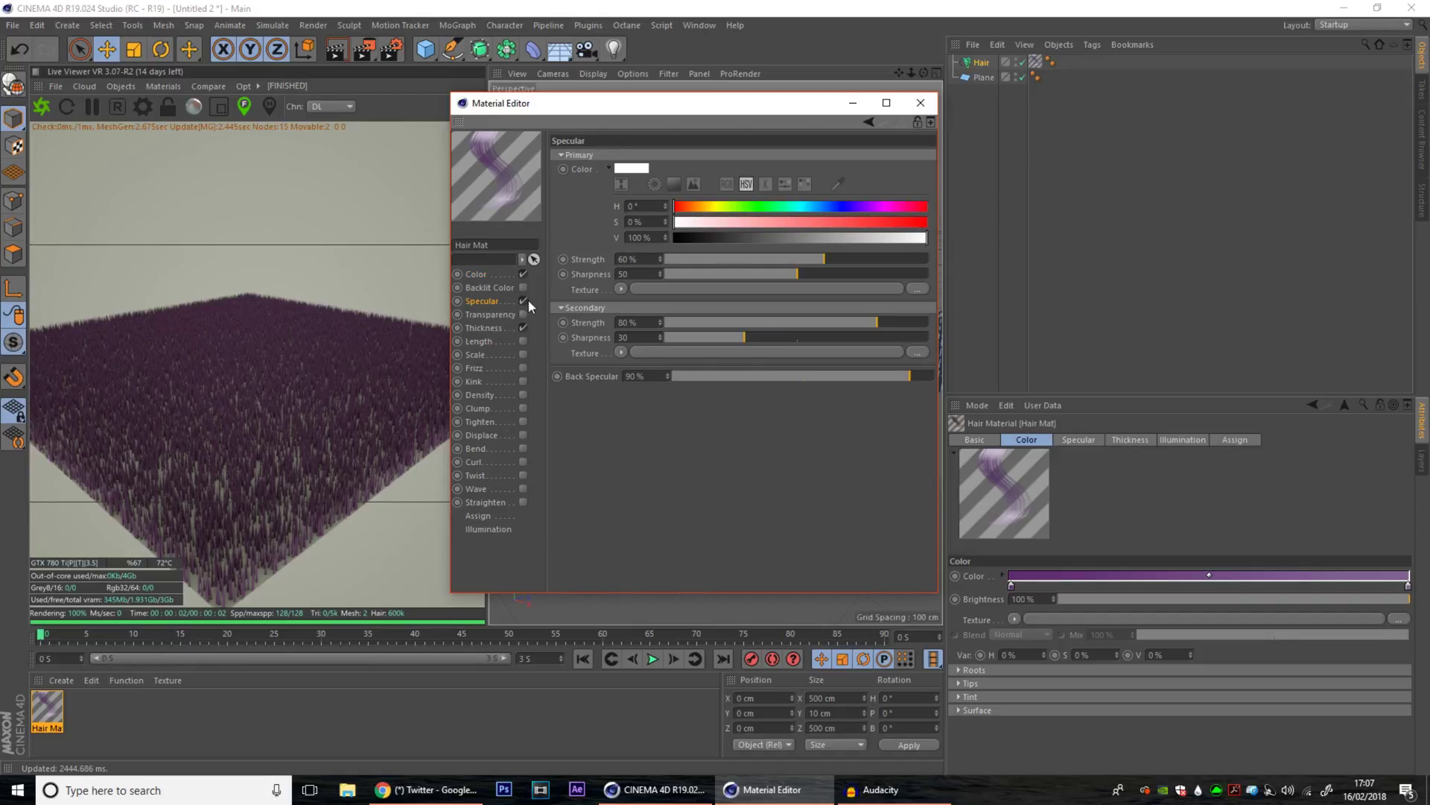
pyautogui.click(524, 301)
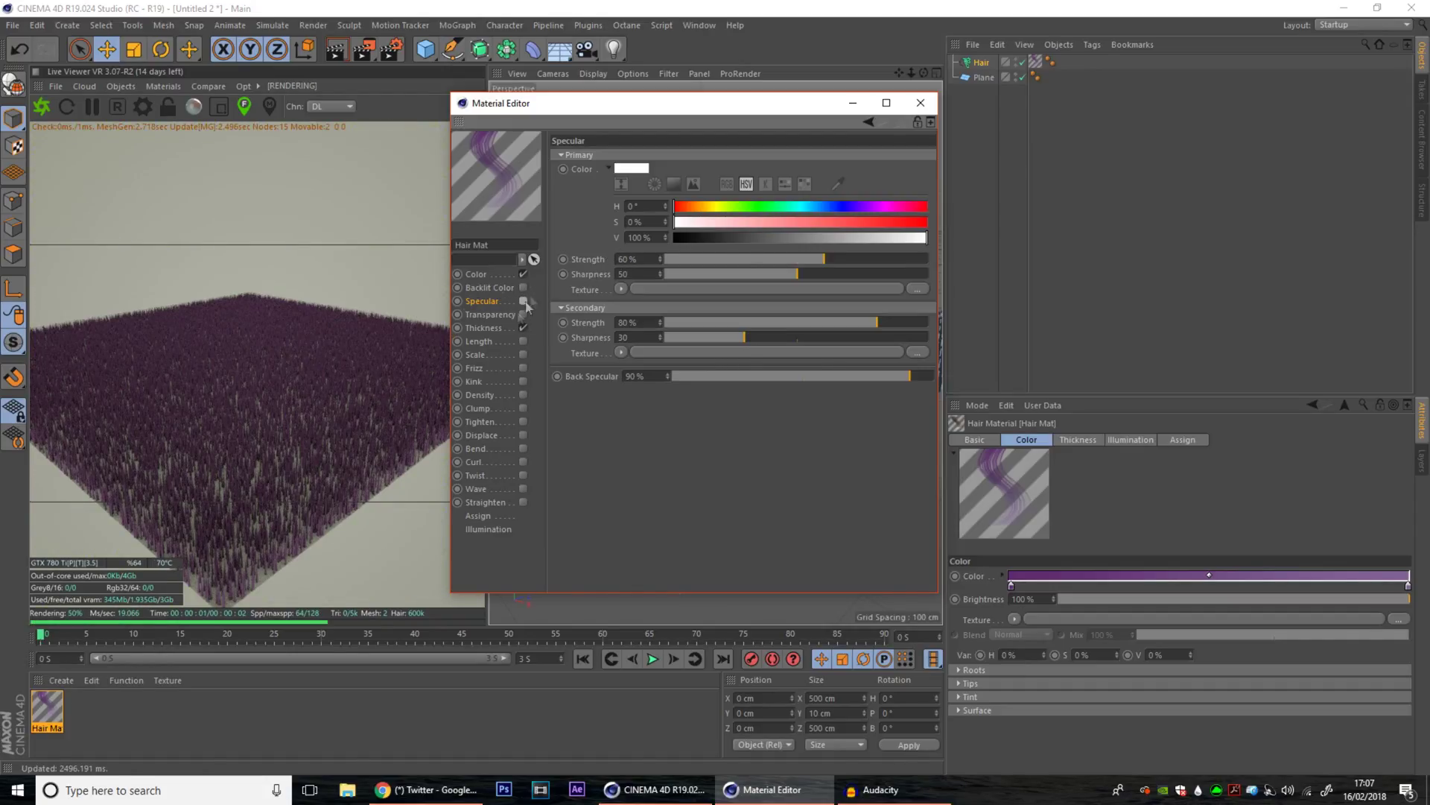
# Set the hair material's thickness to 2 cm at the root and 0.5 cm at the tip.
pyautogui.click(486, 328)
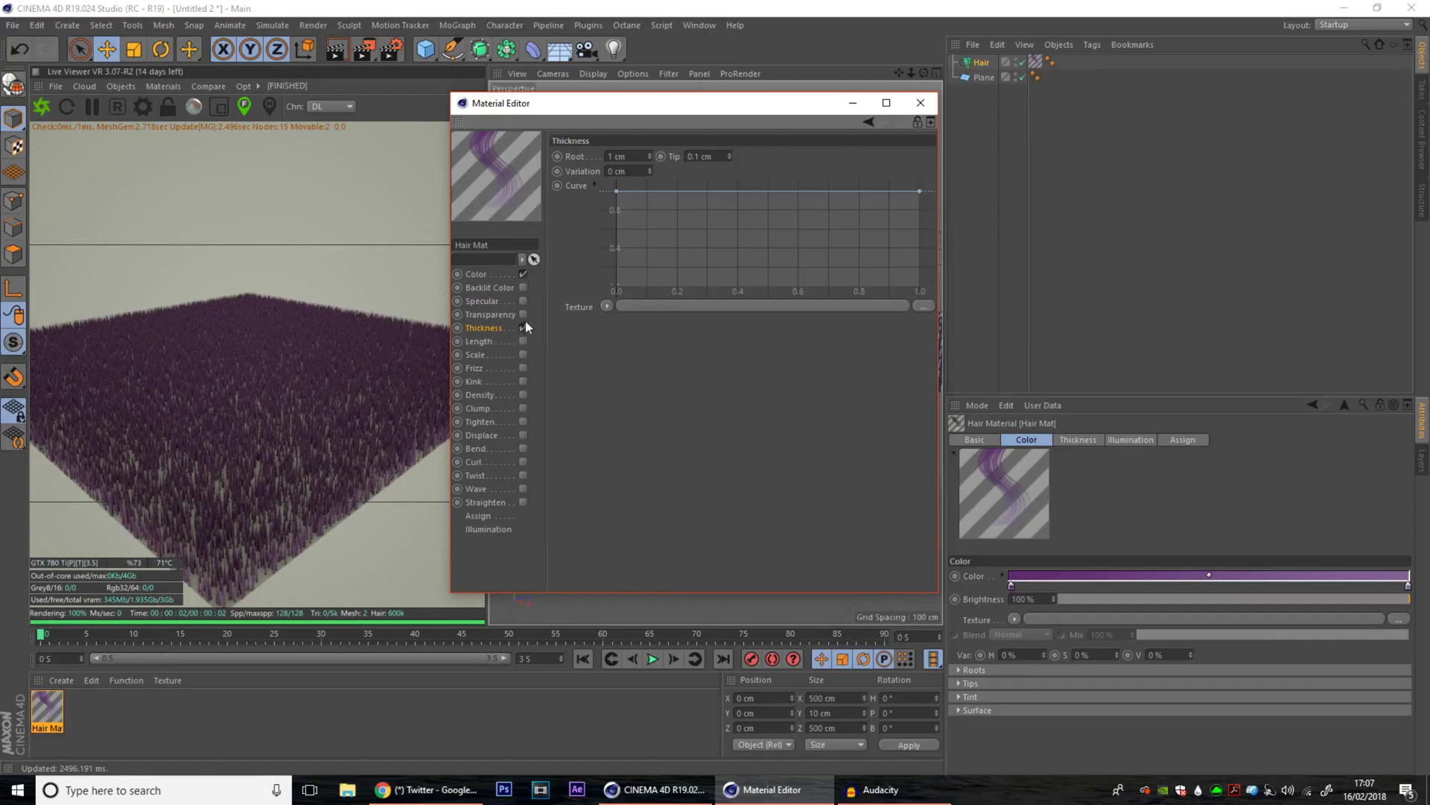
pyautogui.click(480, 342)
pyautogui.click(484, 328)
pyautogui.write('2')
pyautogui.press('Return')
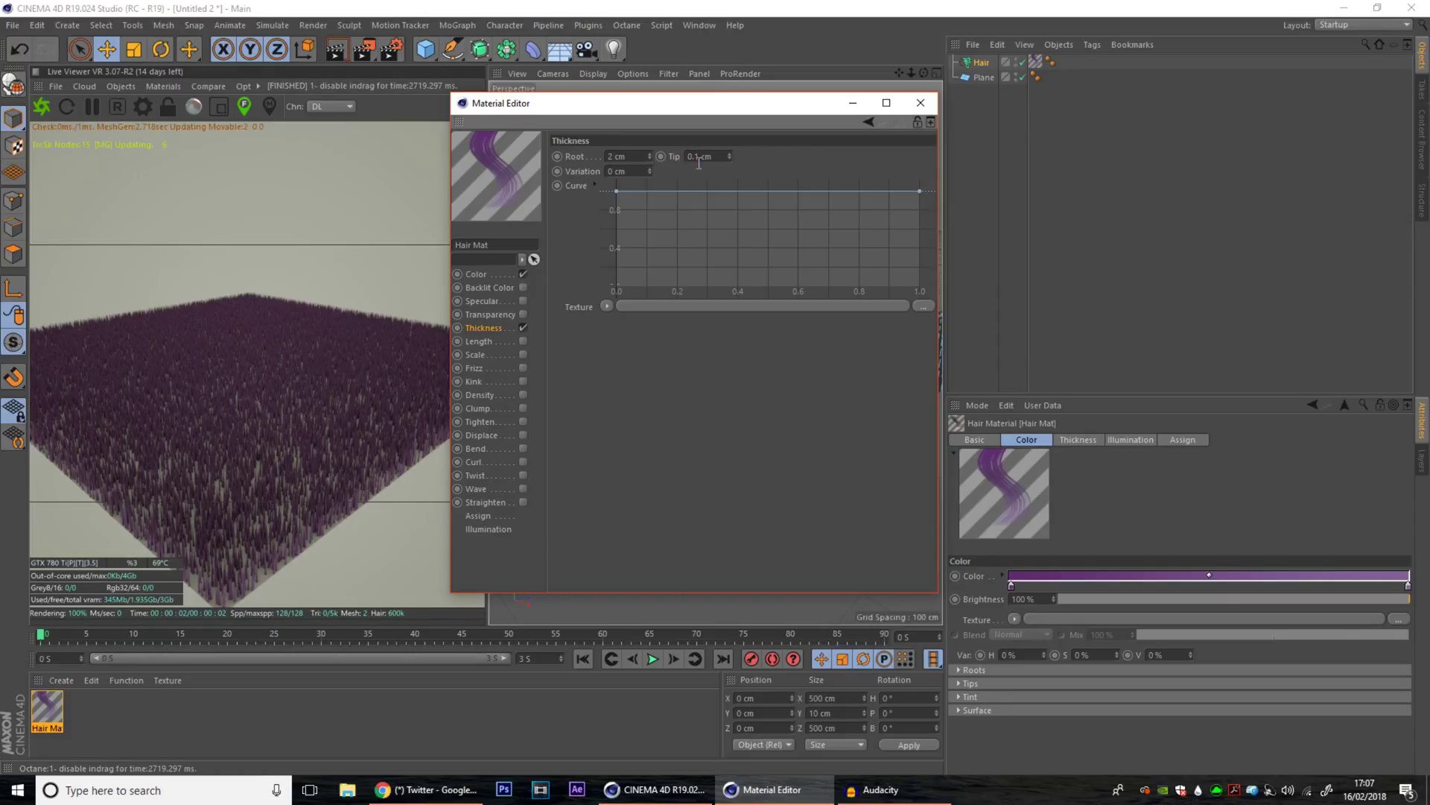
pyautogui.doubleClick(699, 160)
pyautogui.write('5')
pyautogui.press('Return')
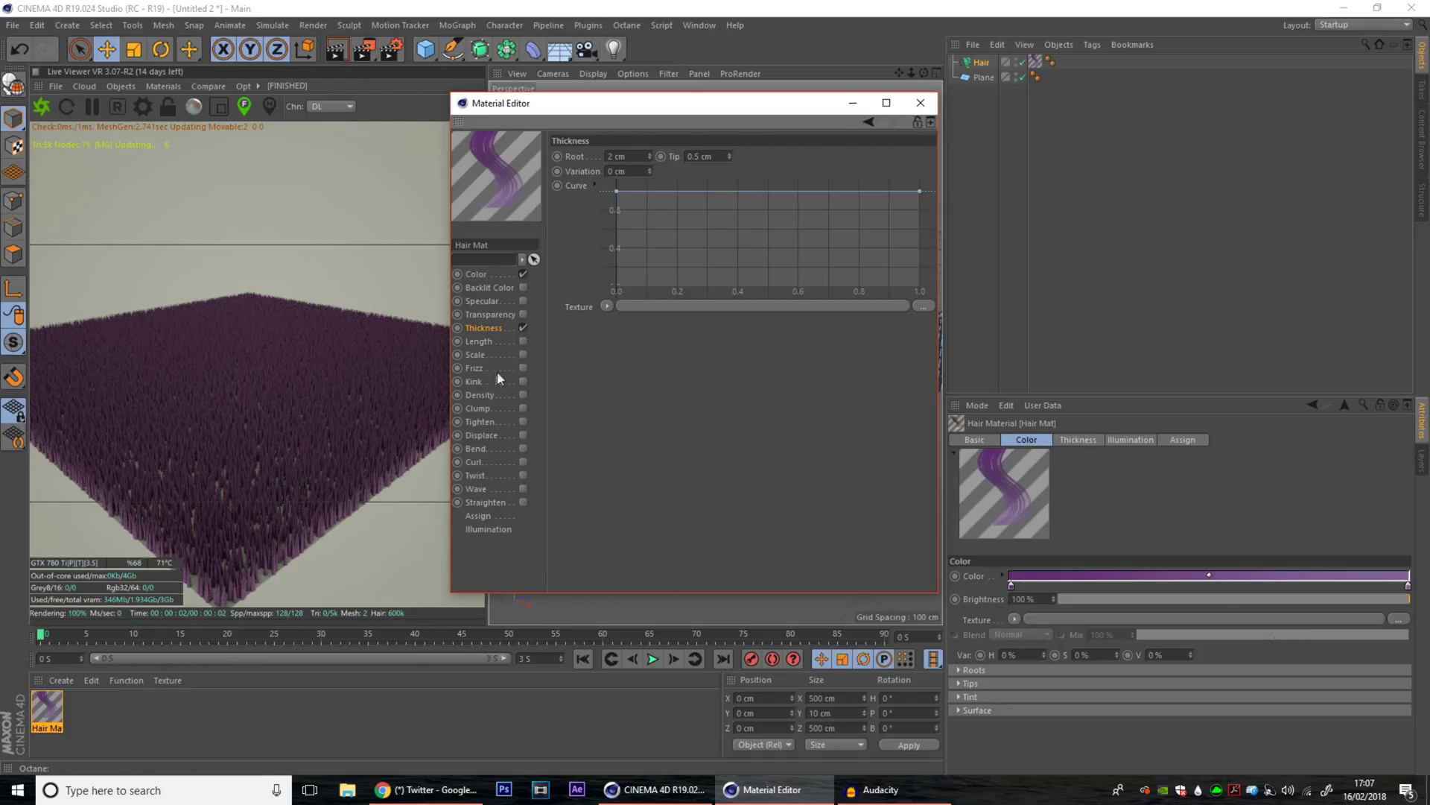
# Enable clumping in the hair material and set the clump radius to 5 cm.
pyautogui.click(488, 409)
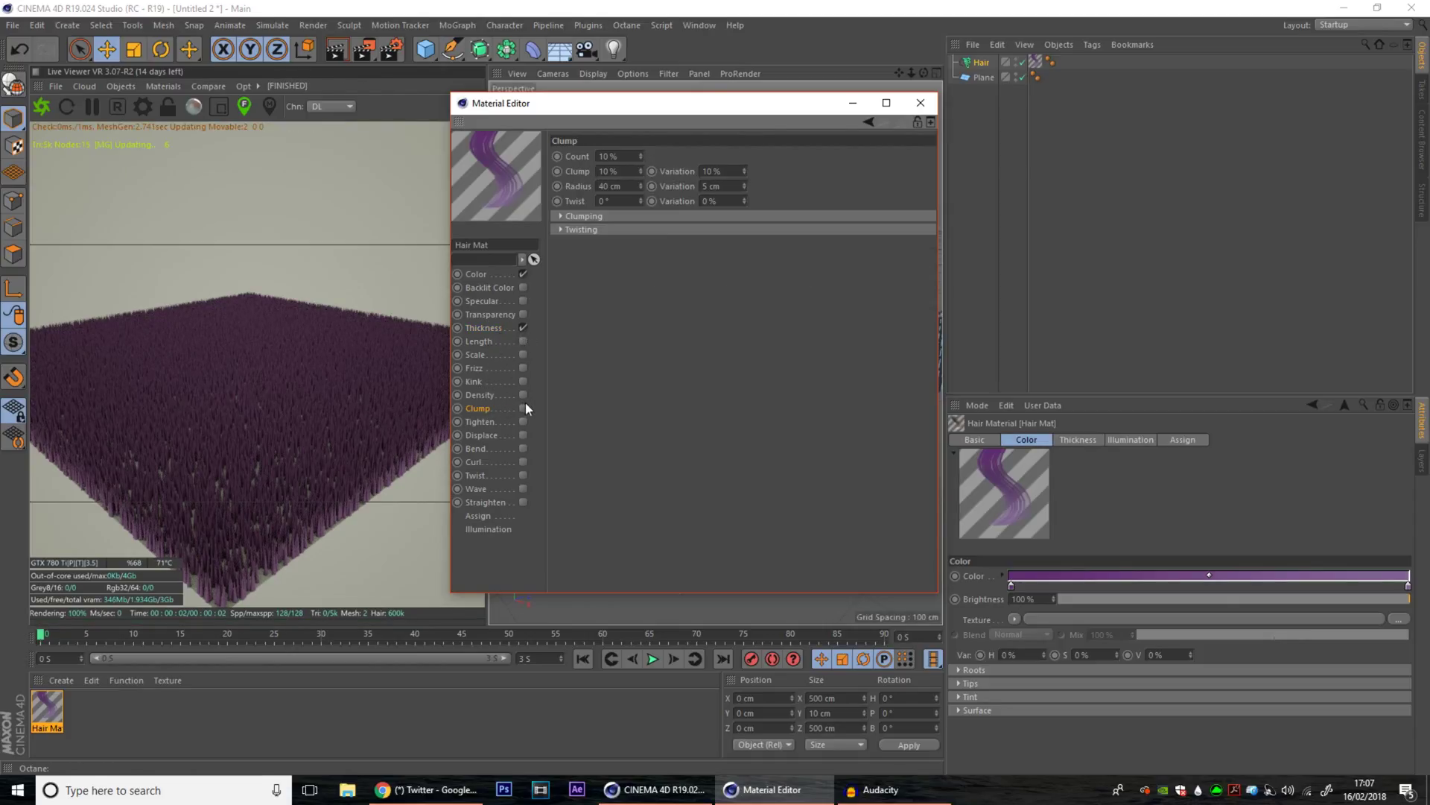
pyautogui.click(523, 408)
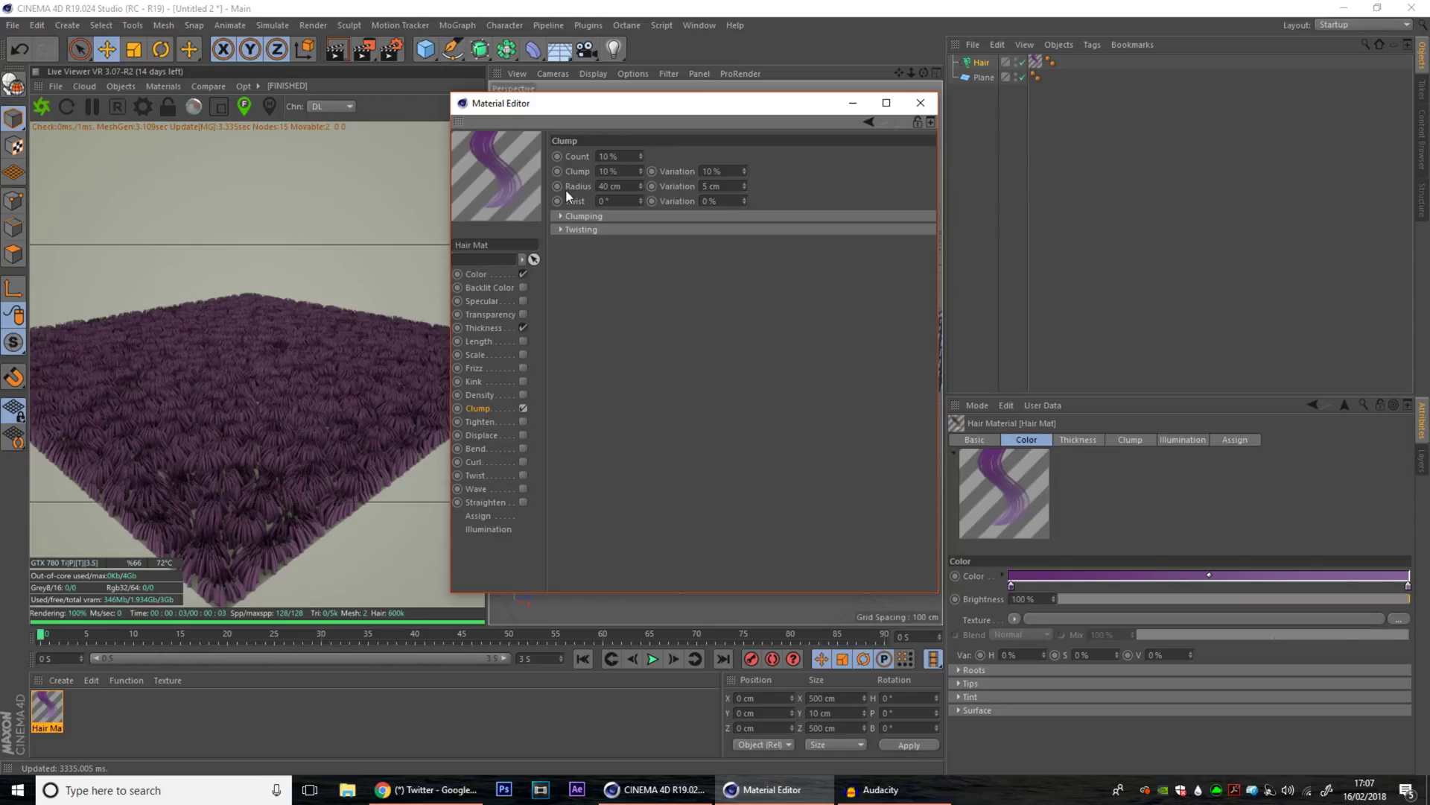
pyautogui.doubleClick(605, 156)
pyautogui.doubleClick(607, 186)
pyautogui.write('5')
pyautogui.press('Return')
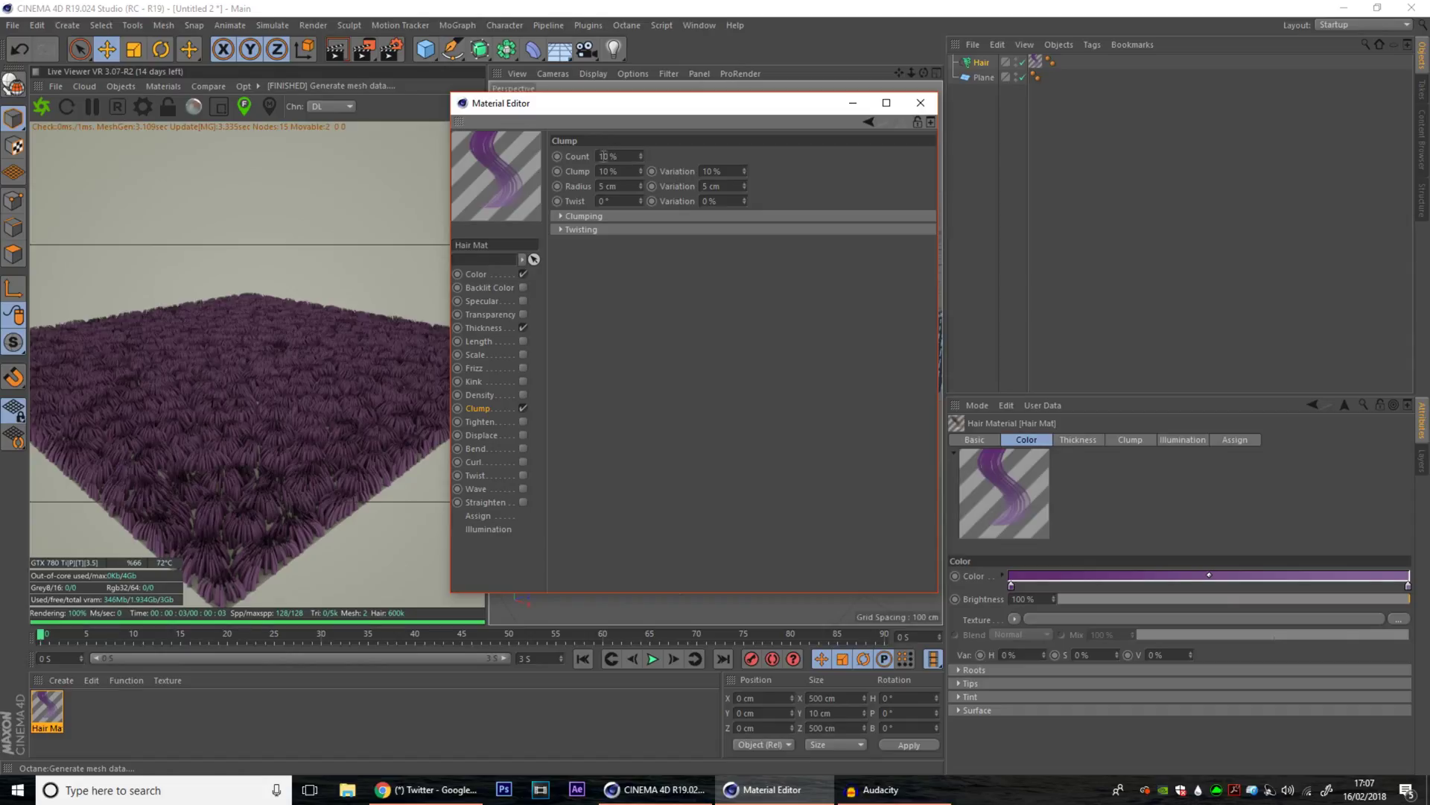
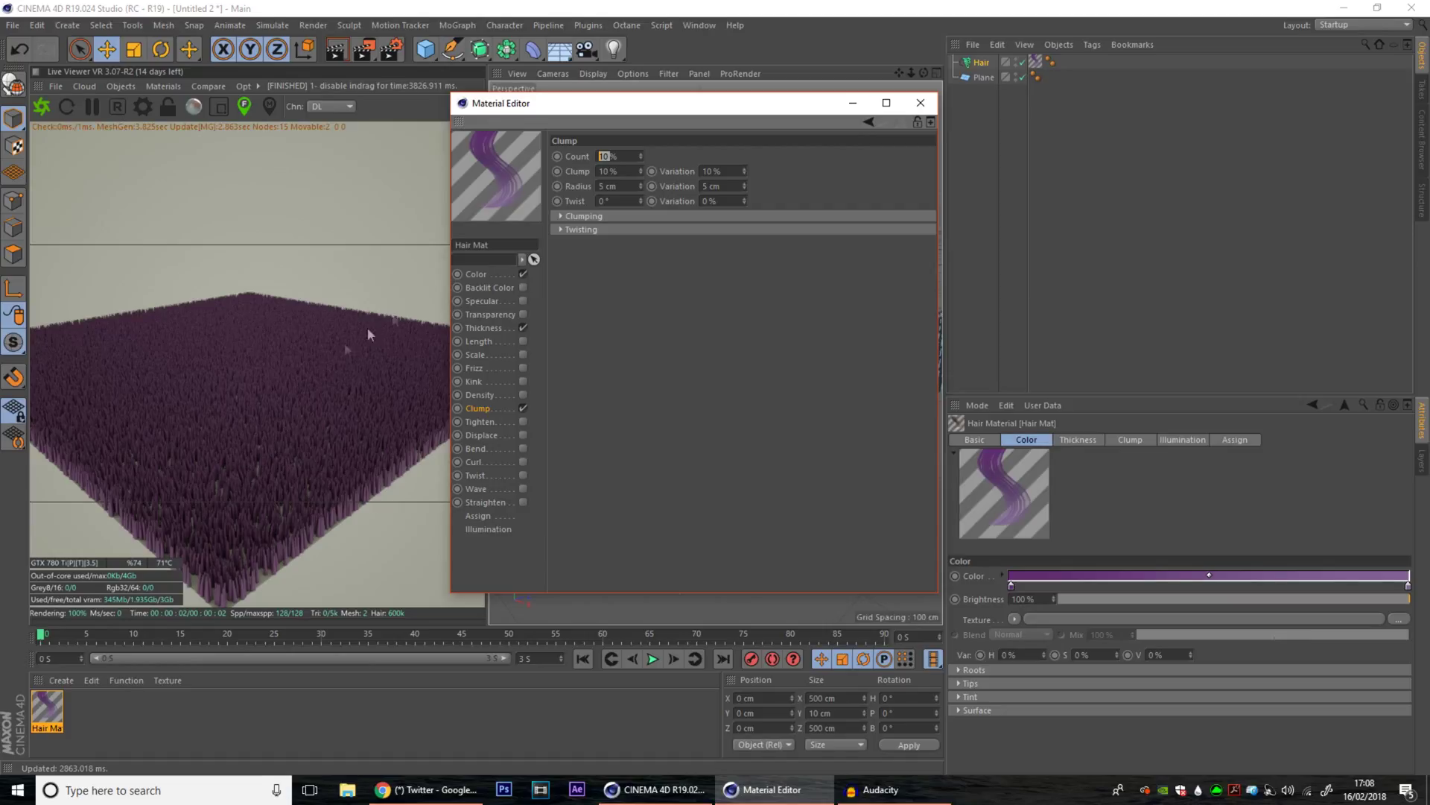
pyautogui.click(620, 283)
# Enable frizz in the hair material and set it to 25% with a variation of 25%.
pyautogui.click(470, 369)
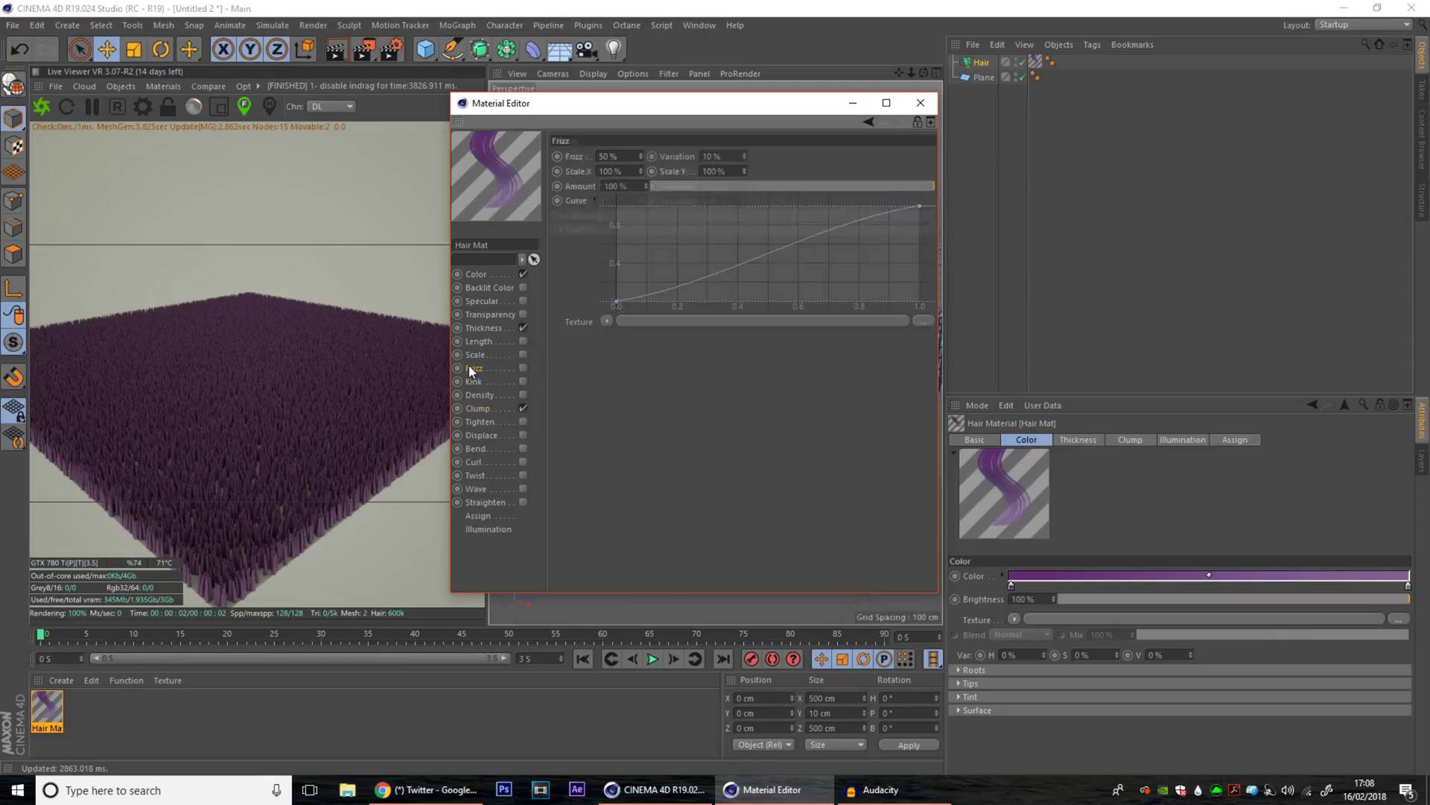
pyautogui.click(523, 368)
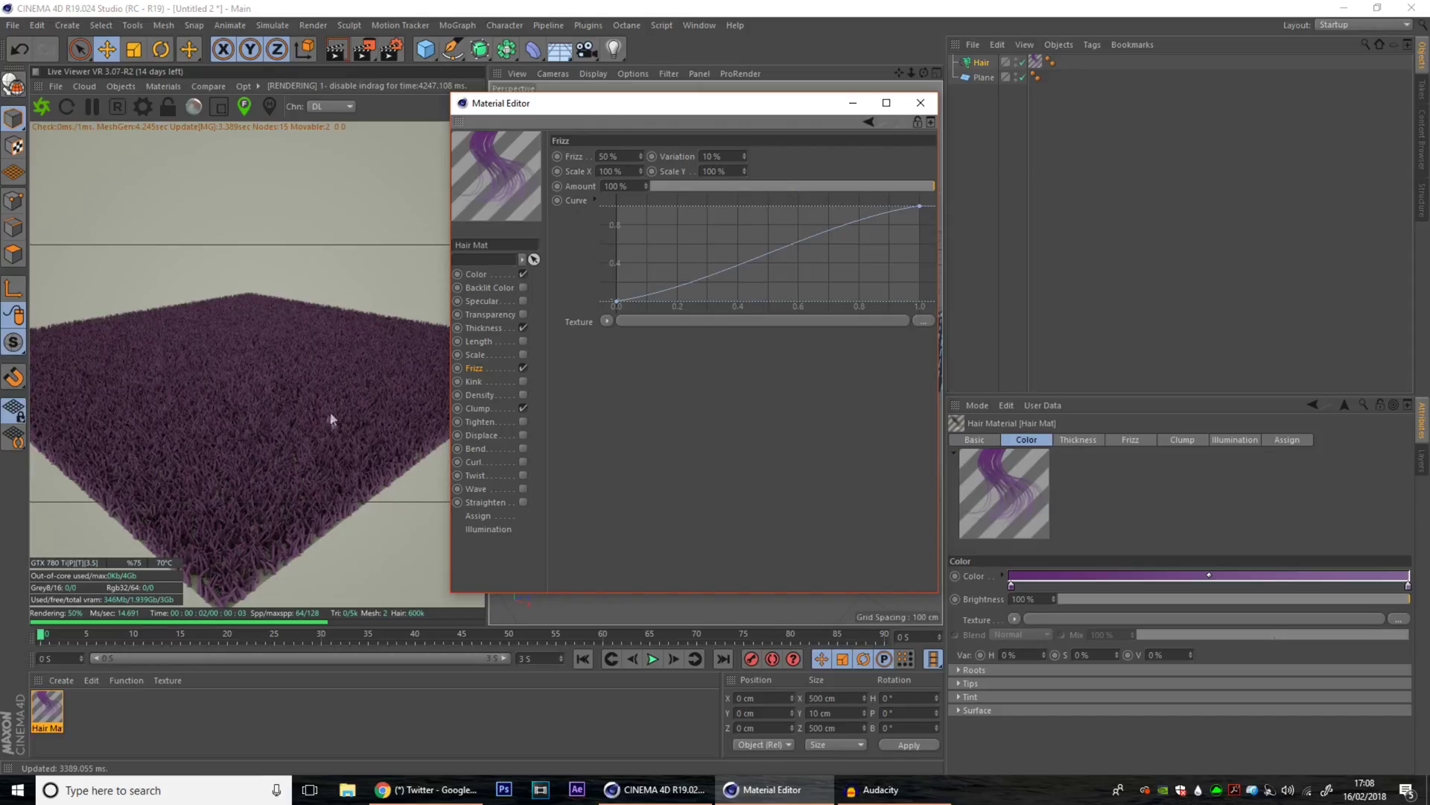
pyautogui.doubleClick(605, 156)
pyautogui.write('25')
pyautogui.press('Return')
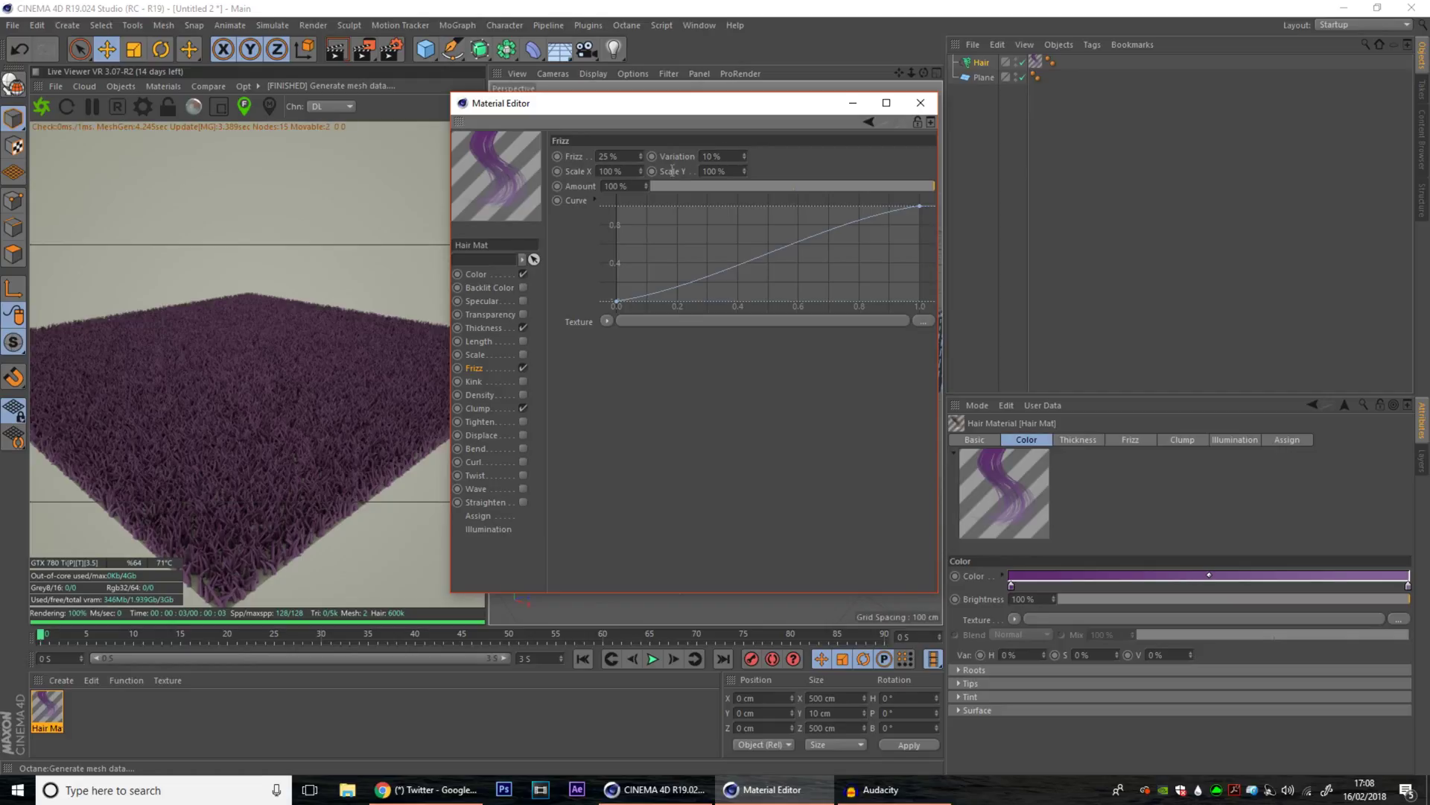
pyautogui.click(716, 155)
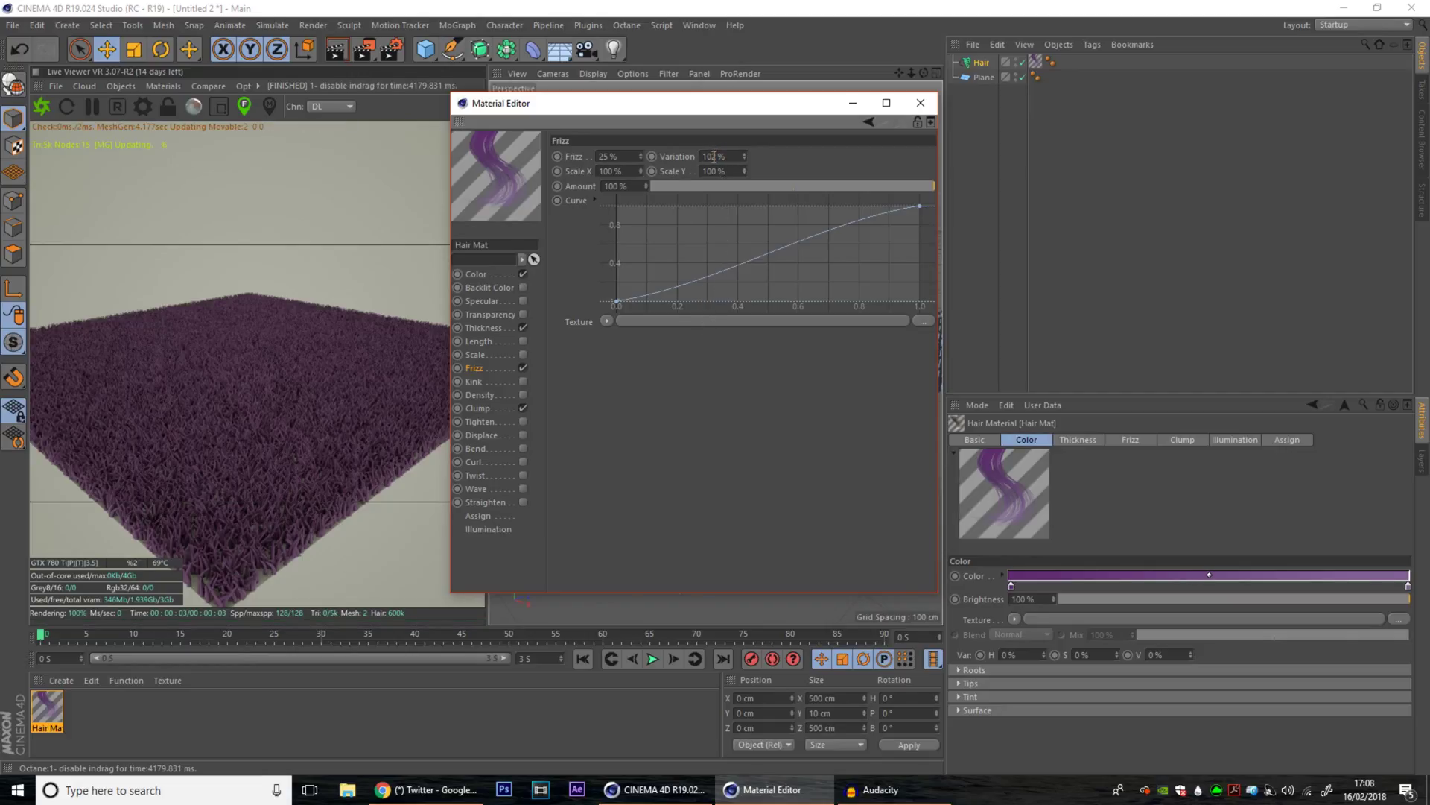
pyautogui.write('2')
pyautogui.moveTo(713, 156); pyautogui.dragTo(704, 157)
pyautogui.write('25')
pyautogui.press('Return')
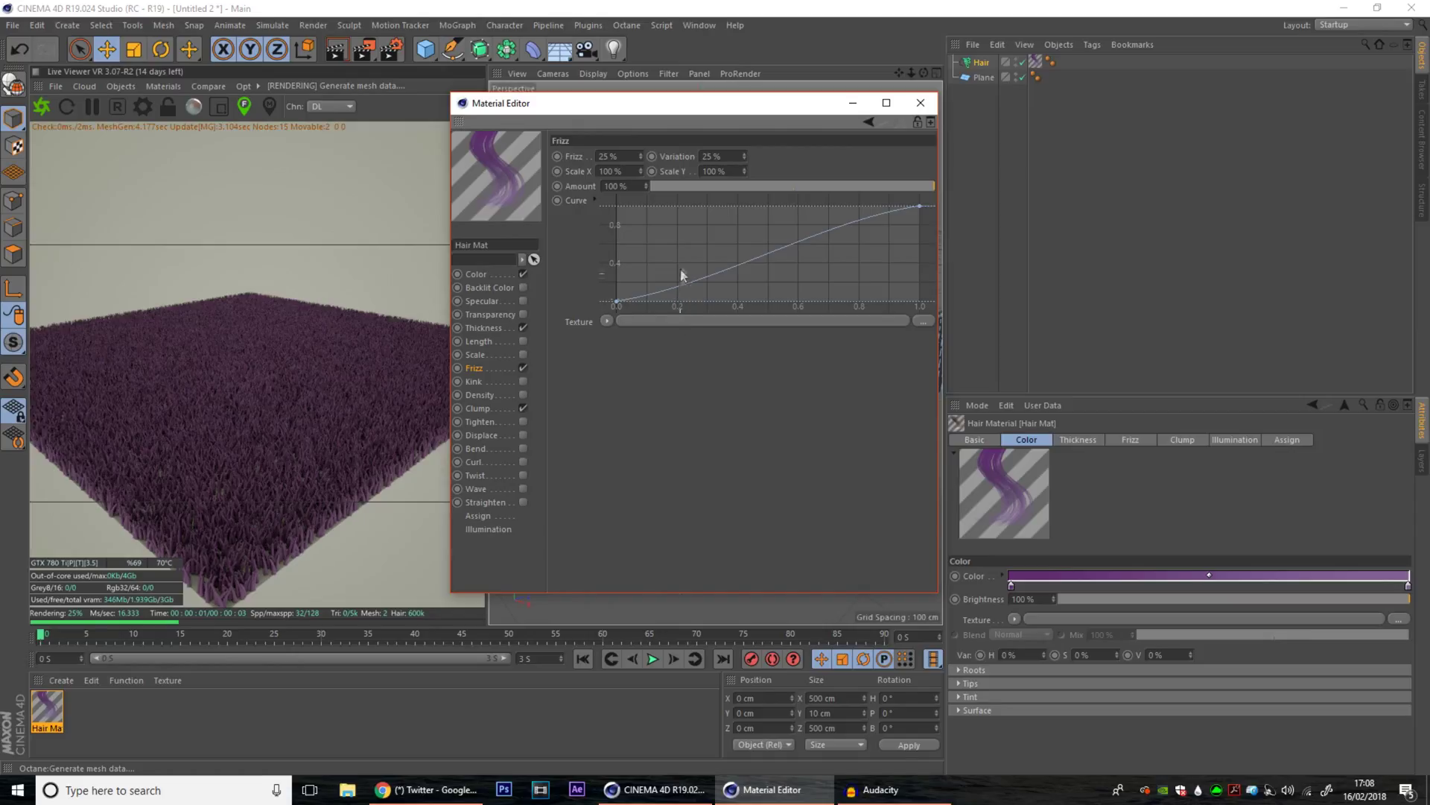
# Enable kink in the hair material and set it to 50% with a variation of 15%.
pyautogui.click(524, 382)
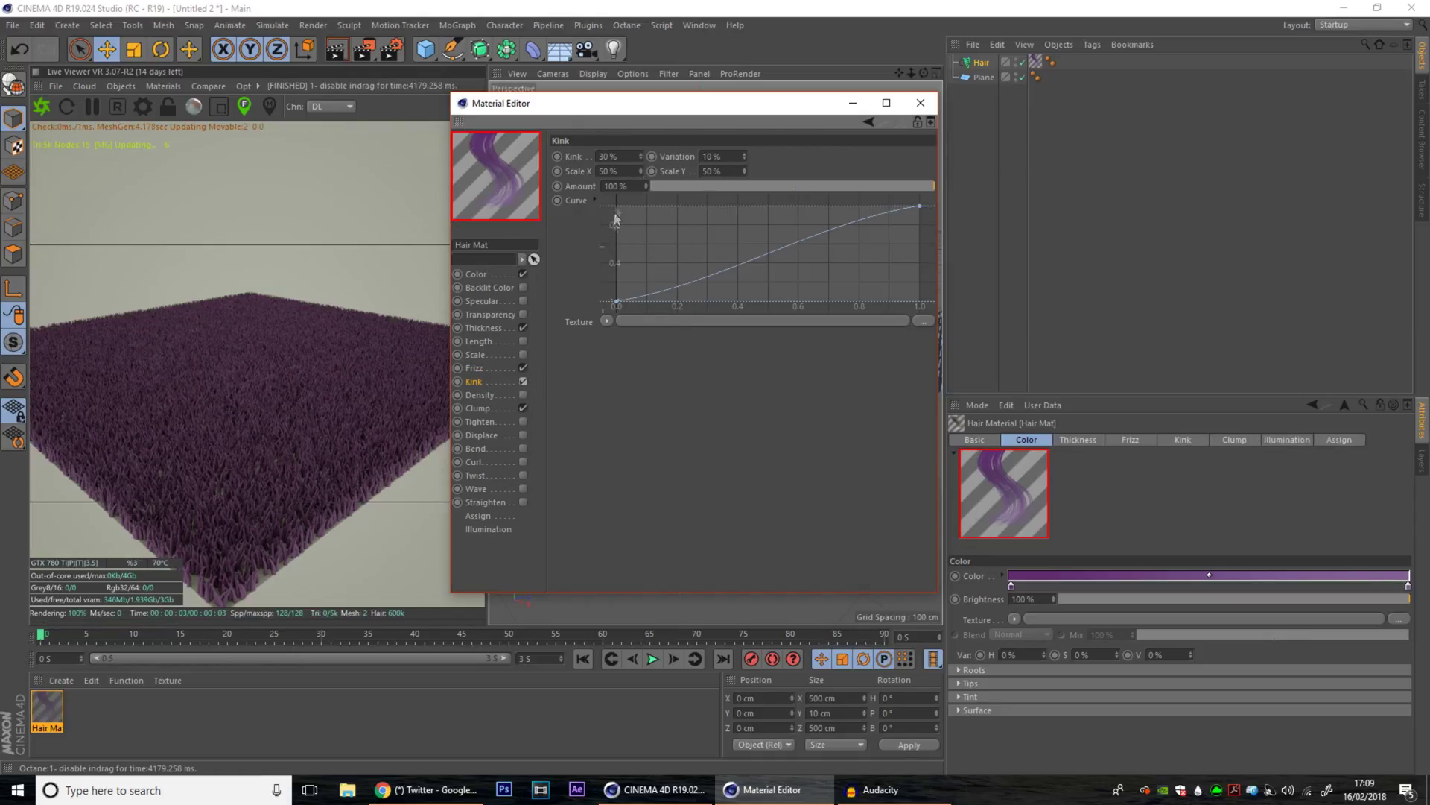
pyautogui.doubleClick(608, 155)
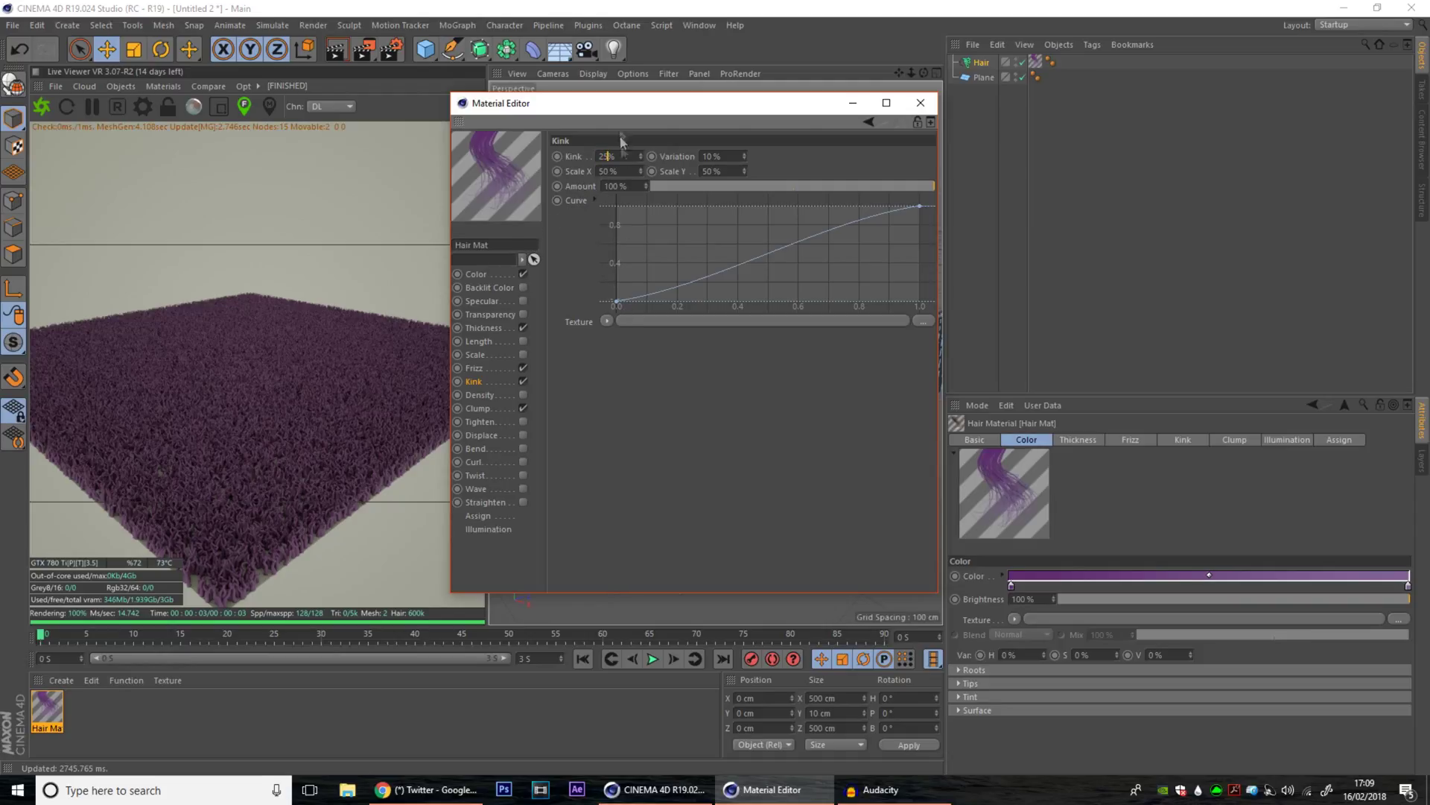
pyautogui.press('Return')
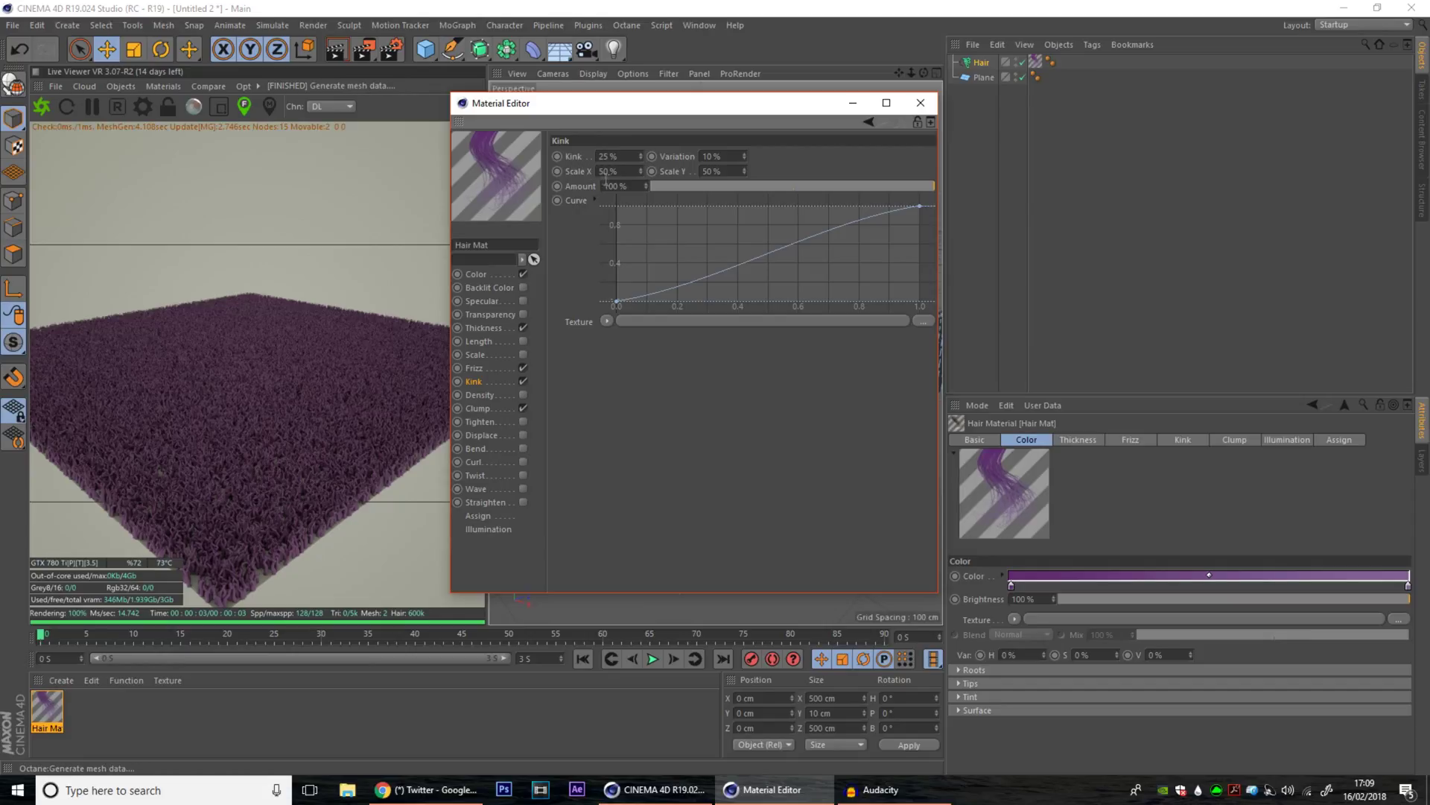
pyautogui.click(608, 159)
pyautogui.moveTo(614, 159); pyautogui.dragTo(598, 157)
pyautogui.press('Return')
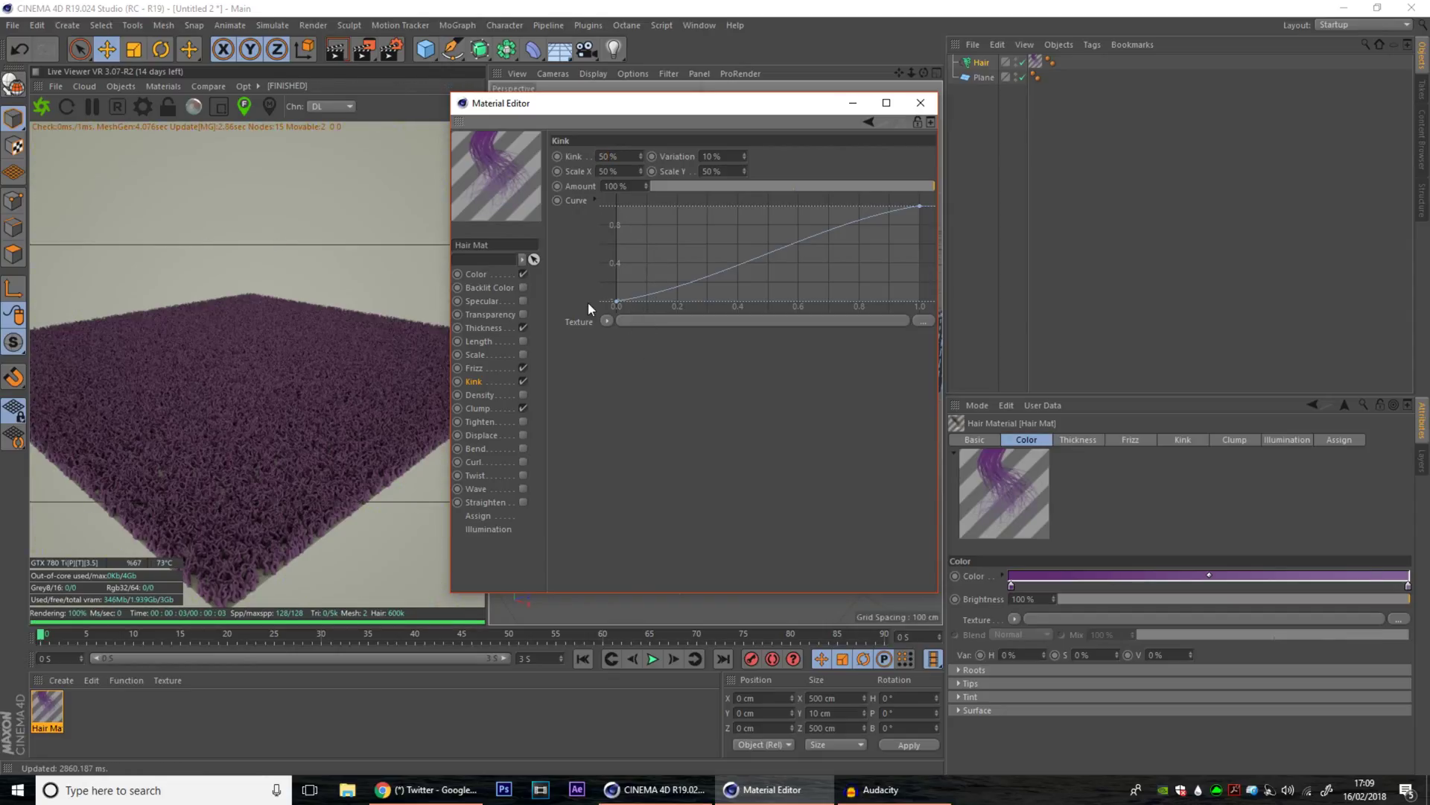
pyautogui.moveTo(714, 157); pyautogui.dragTo(678, 160)
pyautogui.write('15')
pyautogui.press('Return')
# Enable the tighten channel of the hair material and set its tighten value to 5%.
pyautogui.click(495, 390)
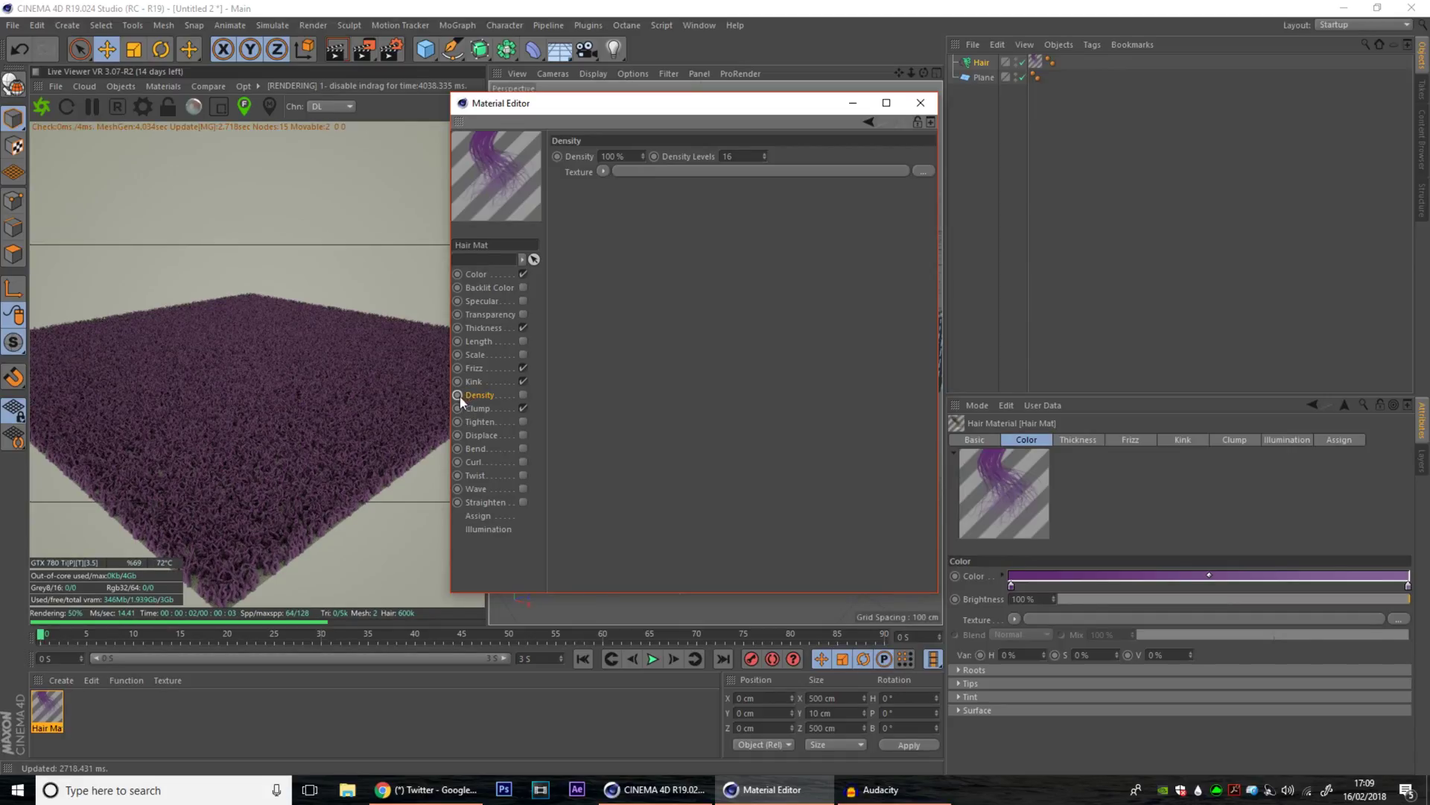
pyautogui.click(523, 422)
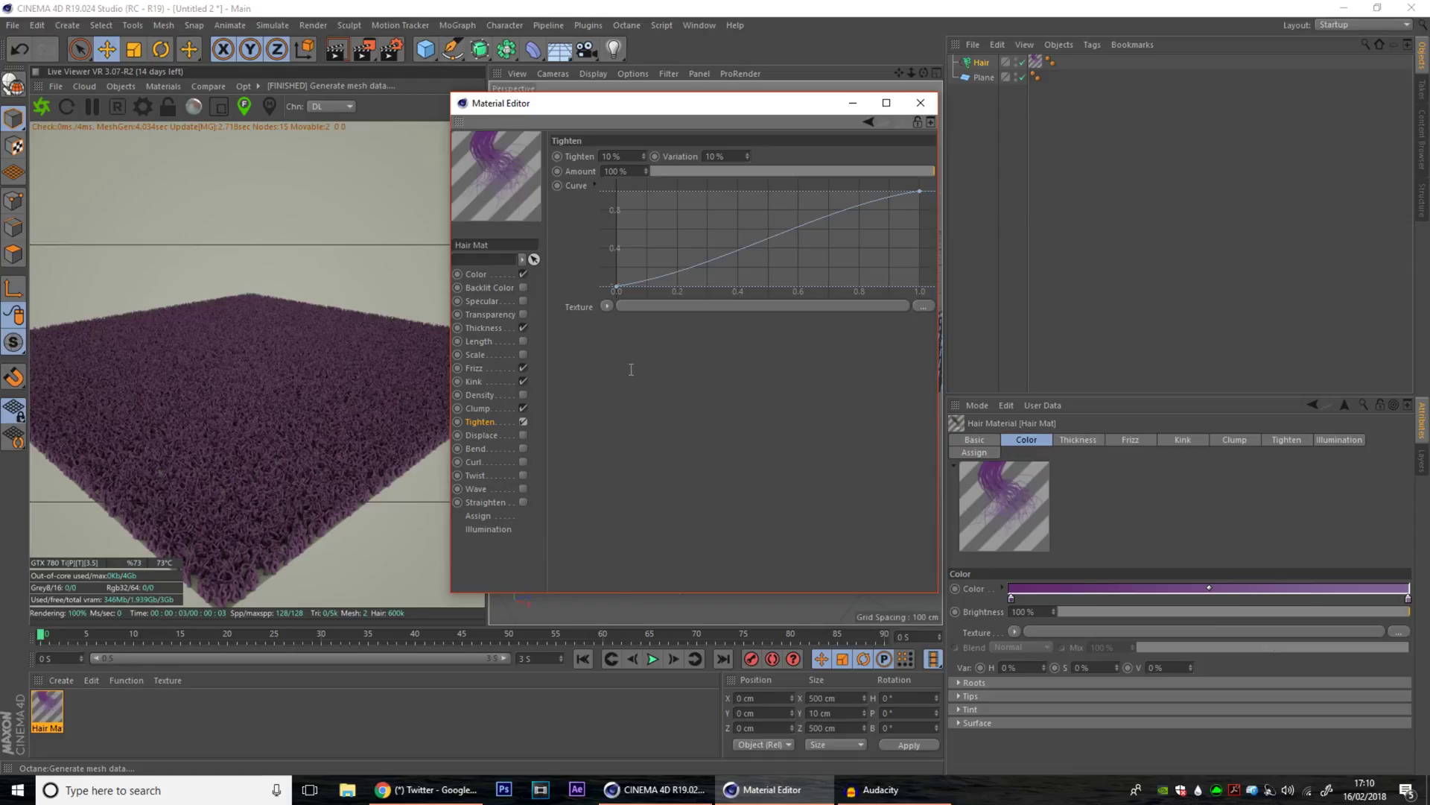
pyautogui.doubleClick(600, 157)
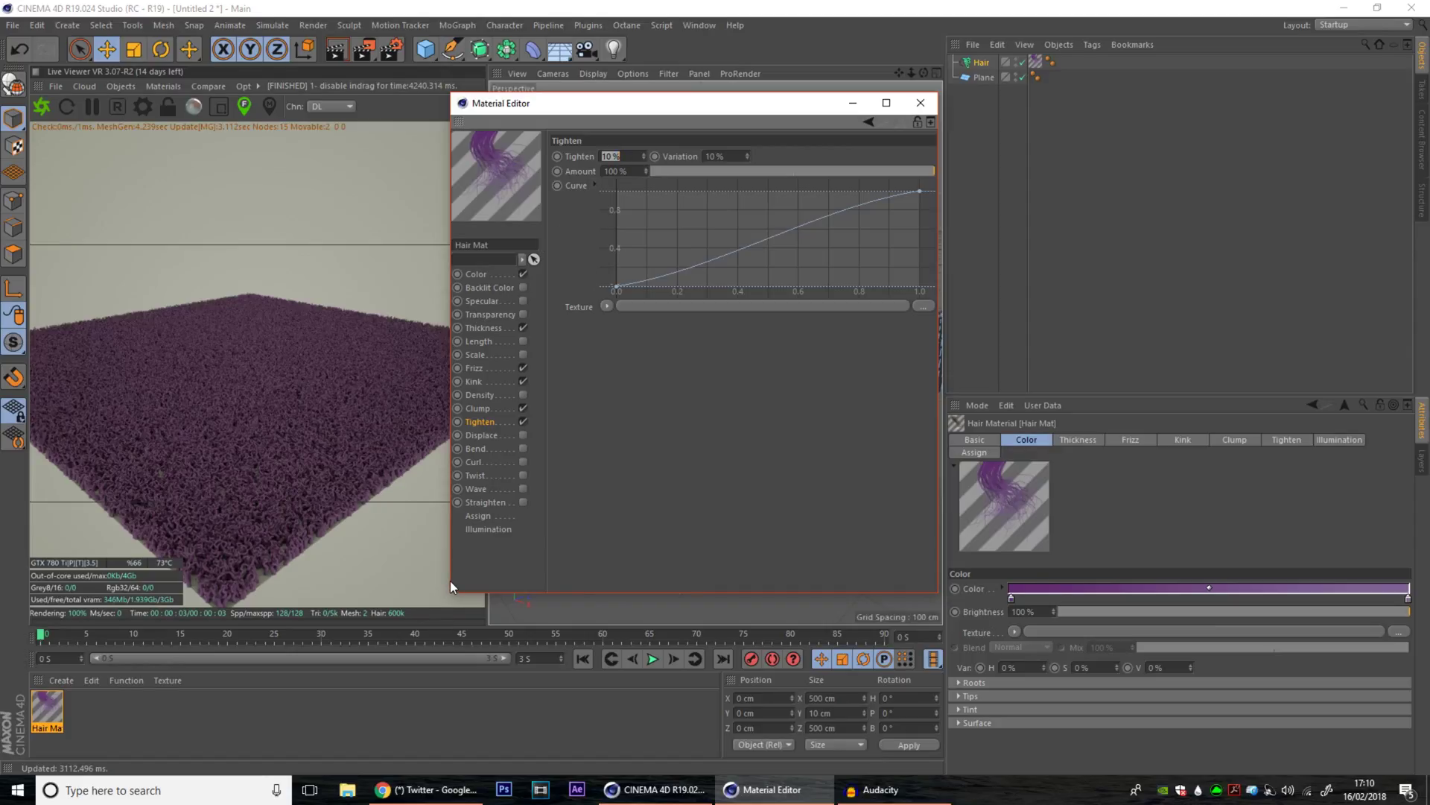
pyautogui.click(332, 538)
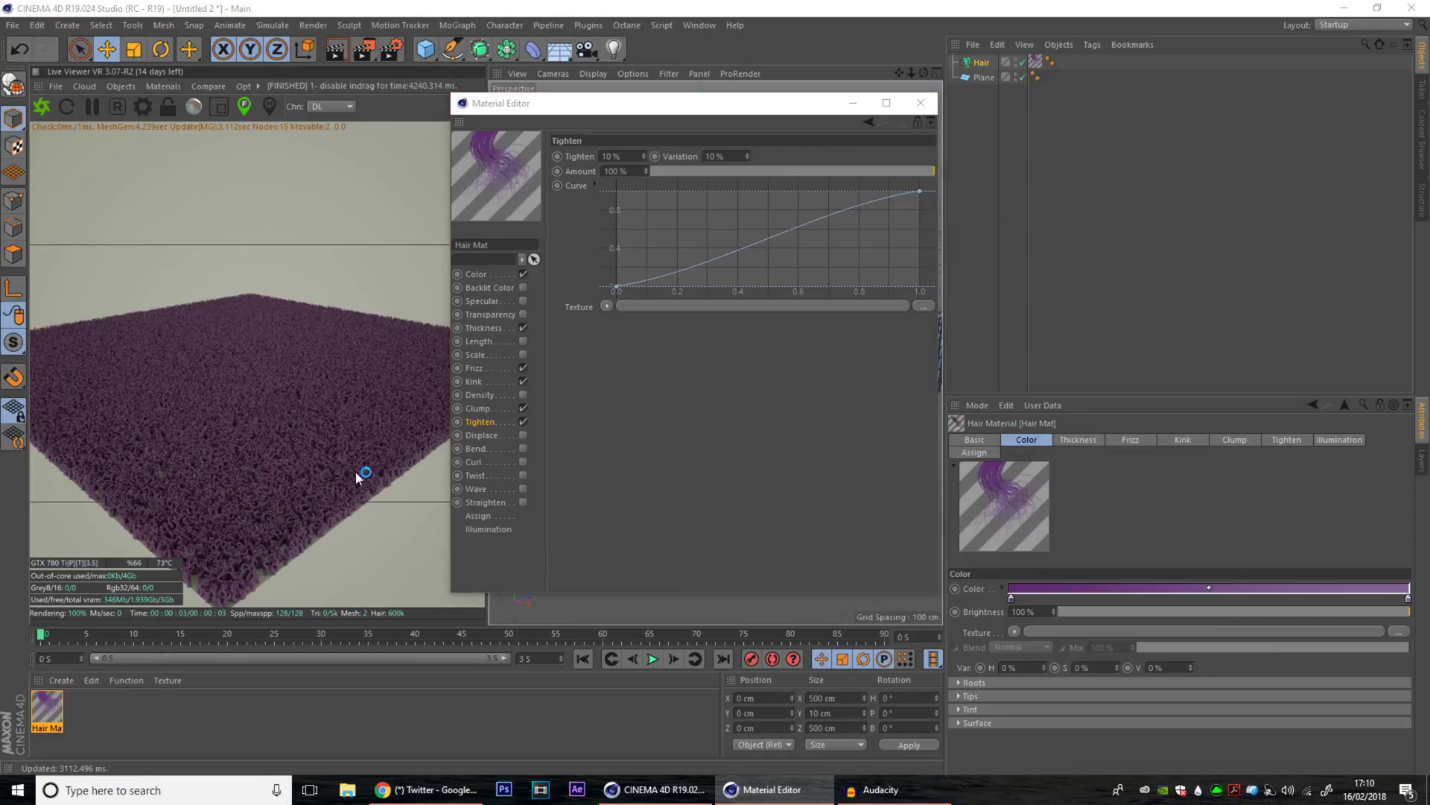
pyautogui.click(613, 155)
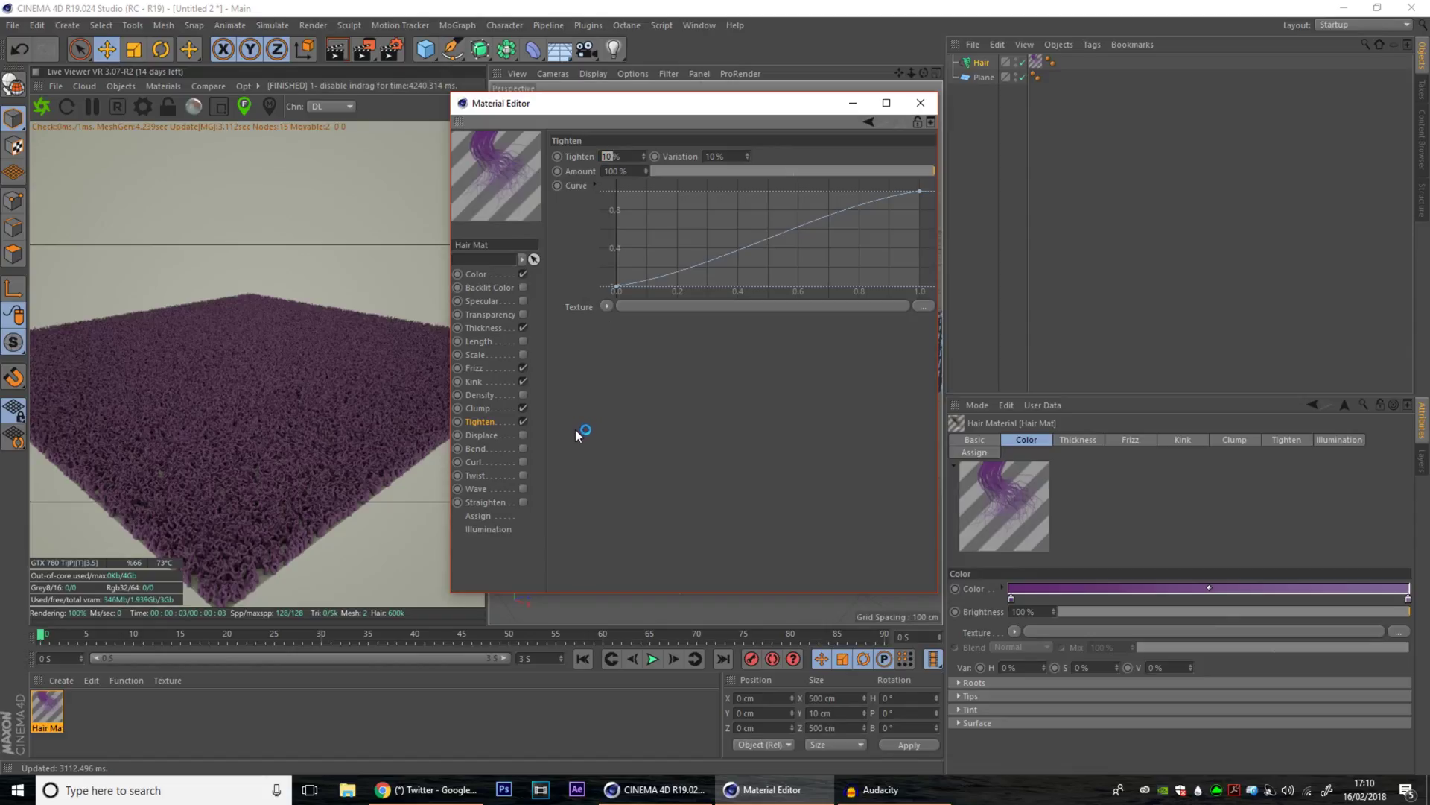
pyautogui.write('5')
pyautogui.press('Return')
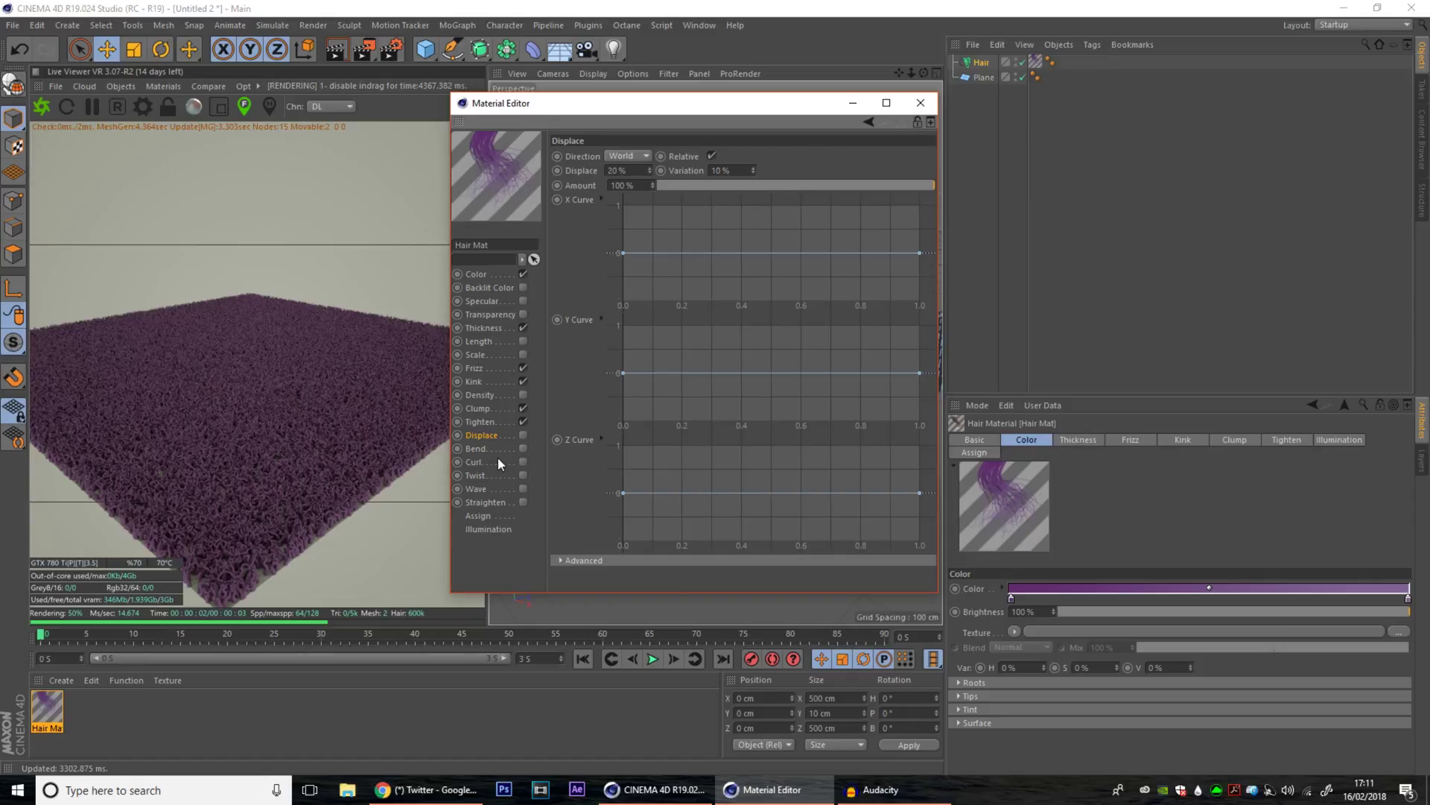
# Enable twist in the hair material and set the twist angle to 15°.
pyautogui.click(475, 476)
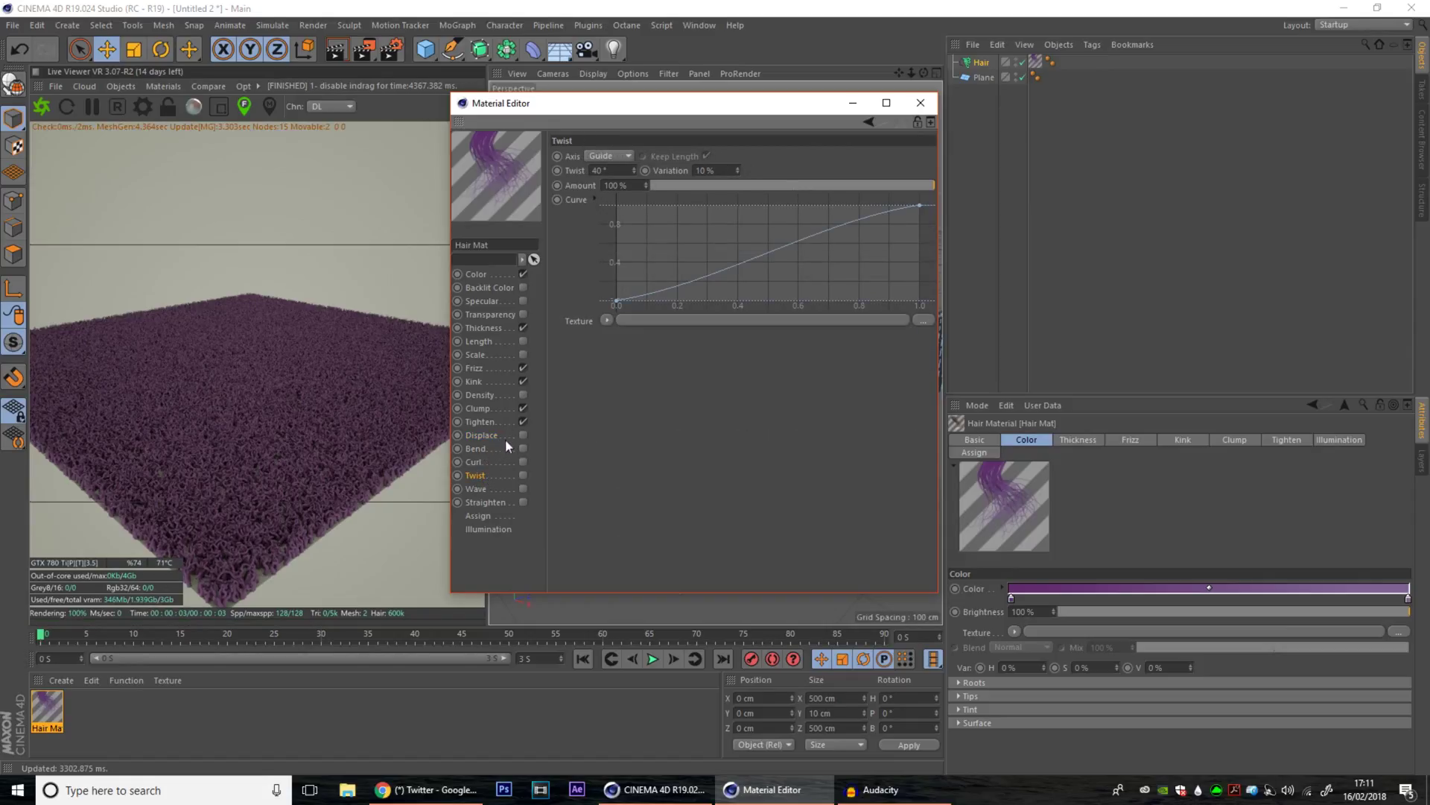
pyautogui.click(524, 476)
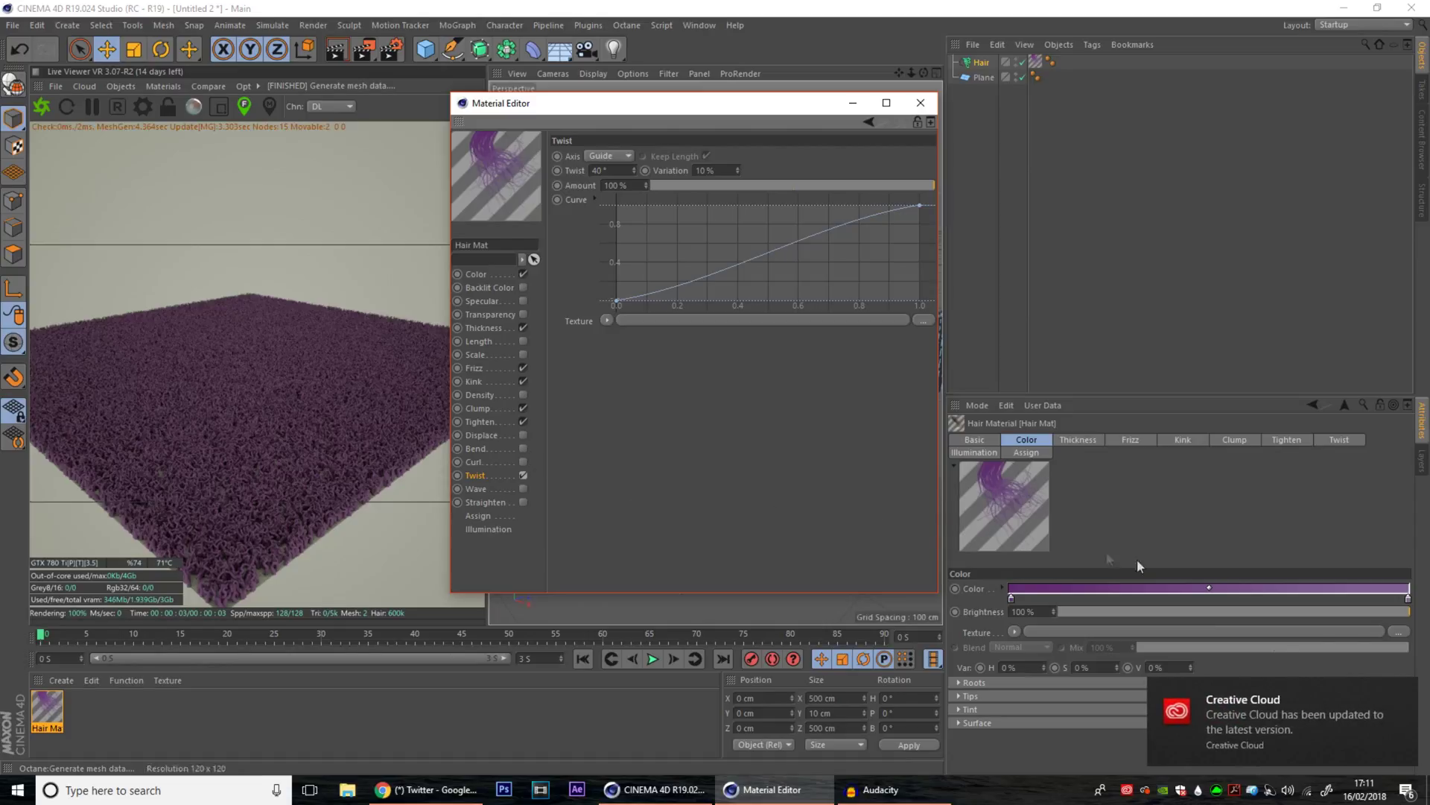
pyautogui.click(1405, 687)
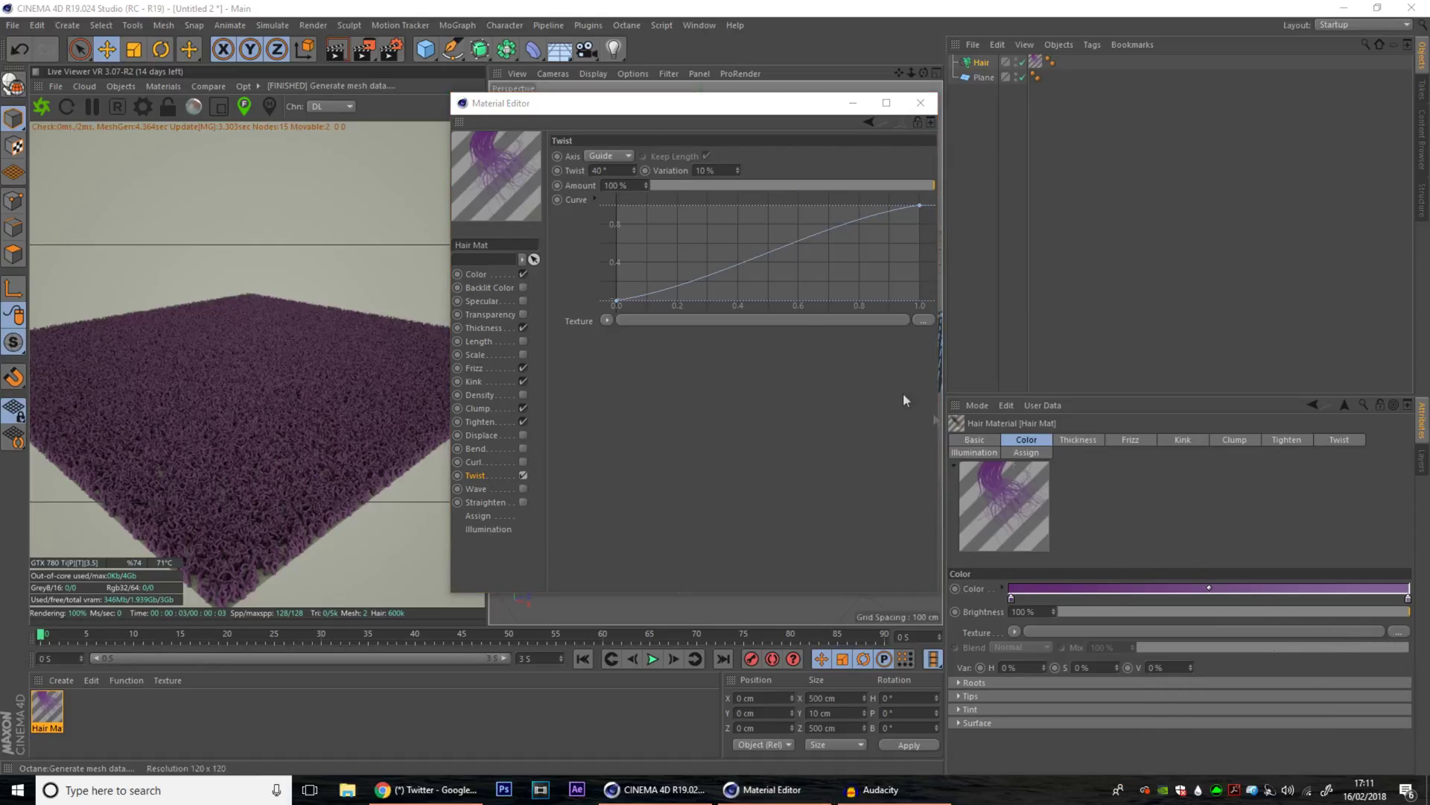
pyautogui.click(612, 169)
pyautogui.doubleClick(600, 170)
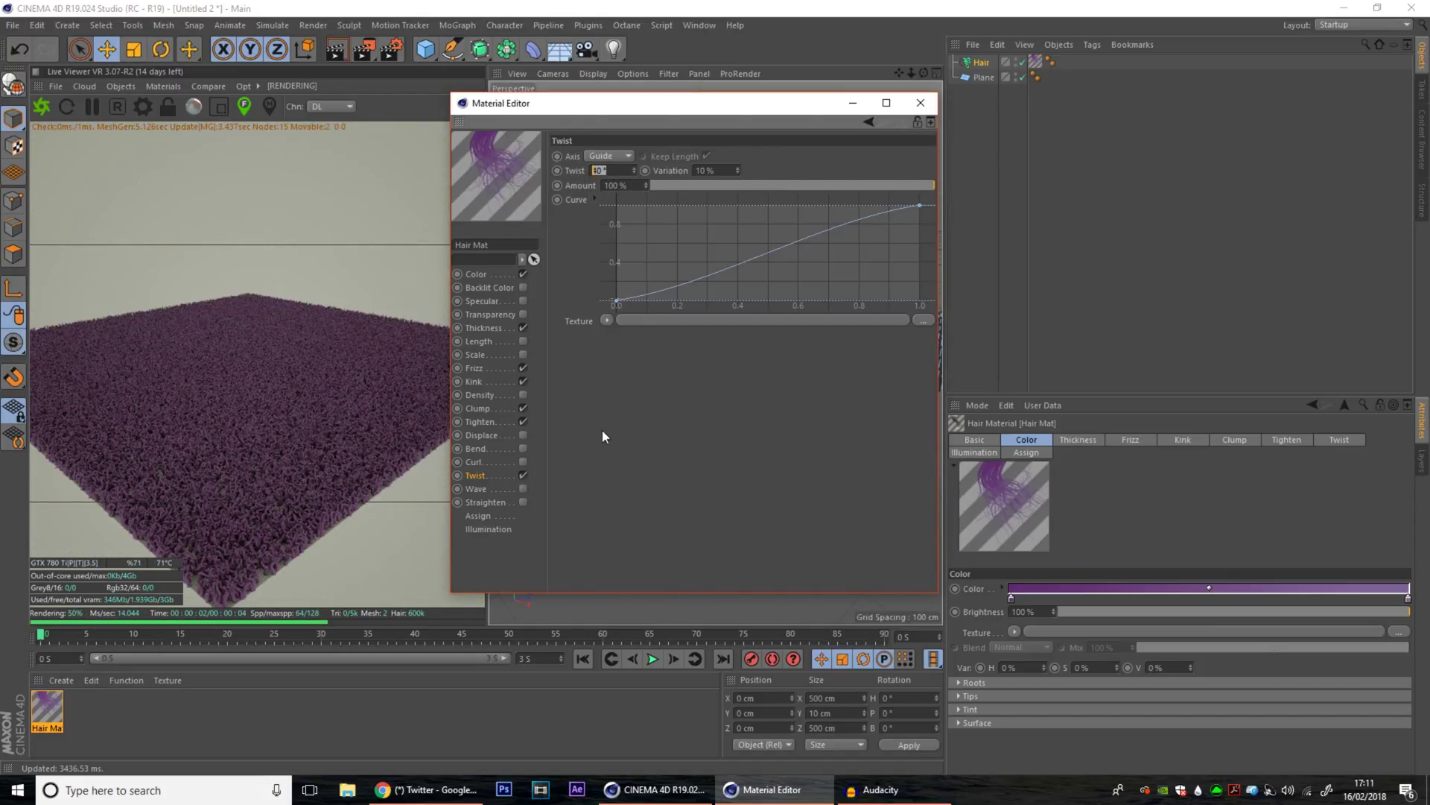
pyautogui.write('15')
pyautogui.press('Return')
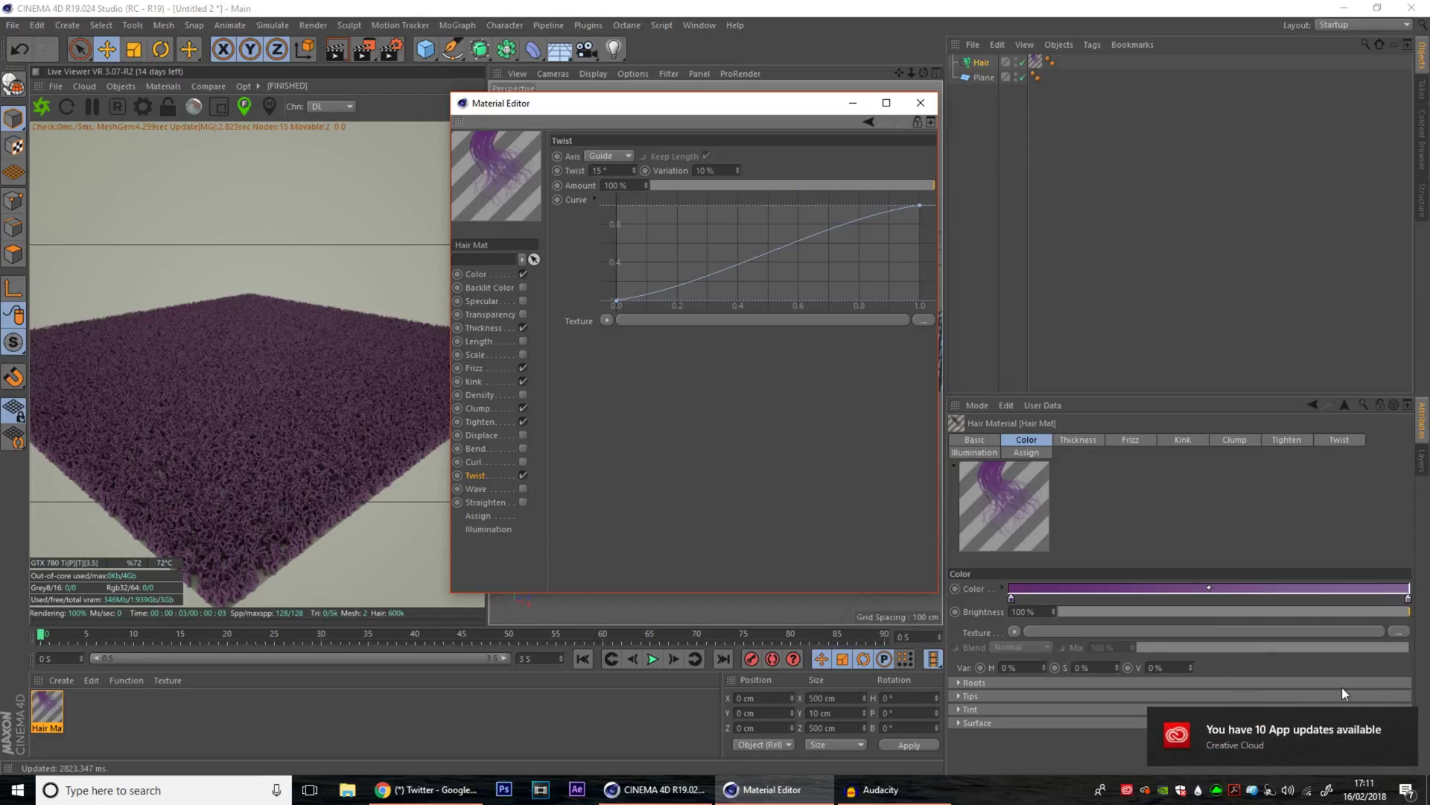
# Set the variation of the hair material's twist to 50%.
pyautogui.click(1409, 715)
pyautogui.click(873, 463)
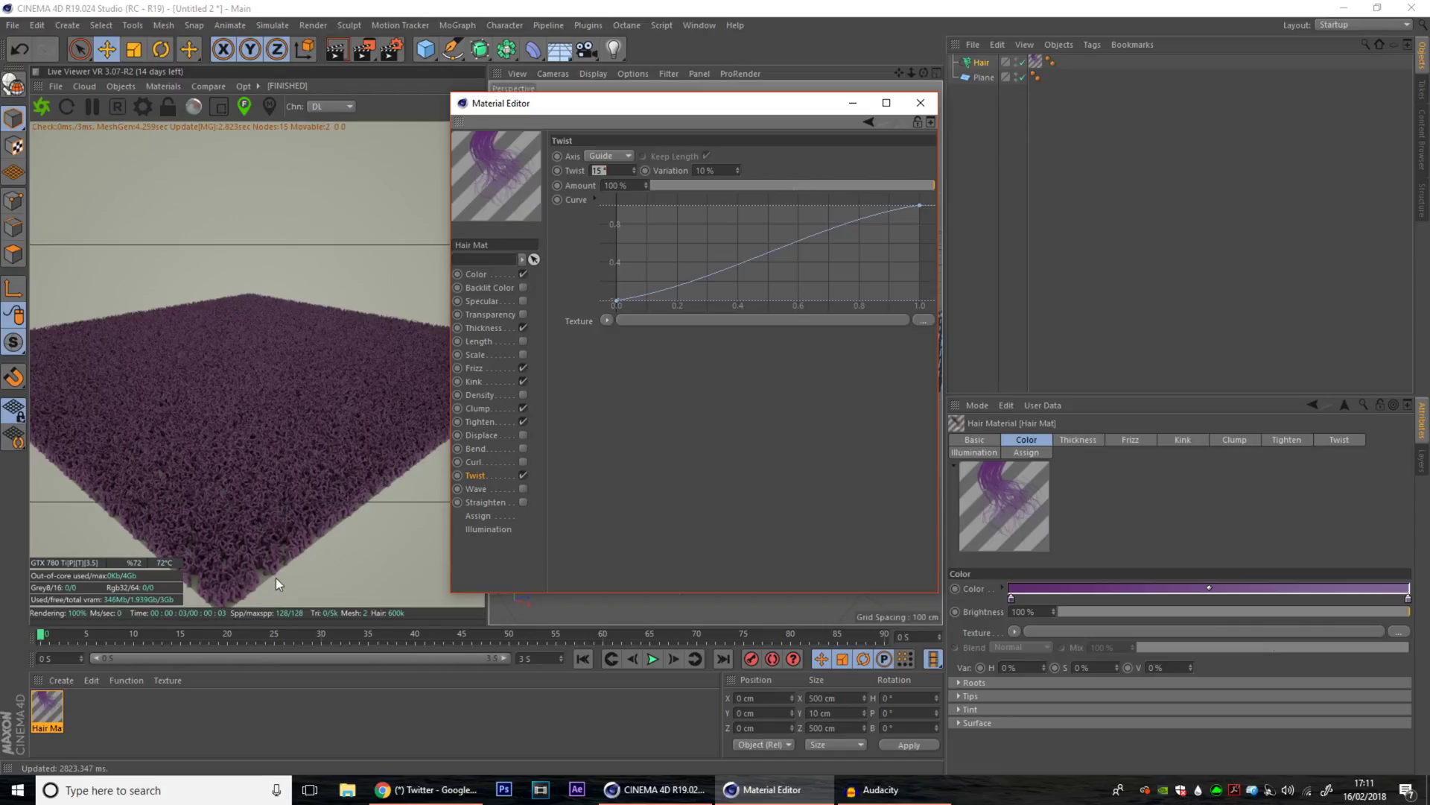
pyautogui.doubleClick(703, 170)
pyautogui.write('50')
pyautogui.press('Return')
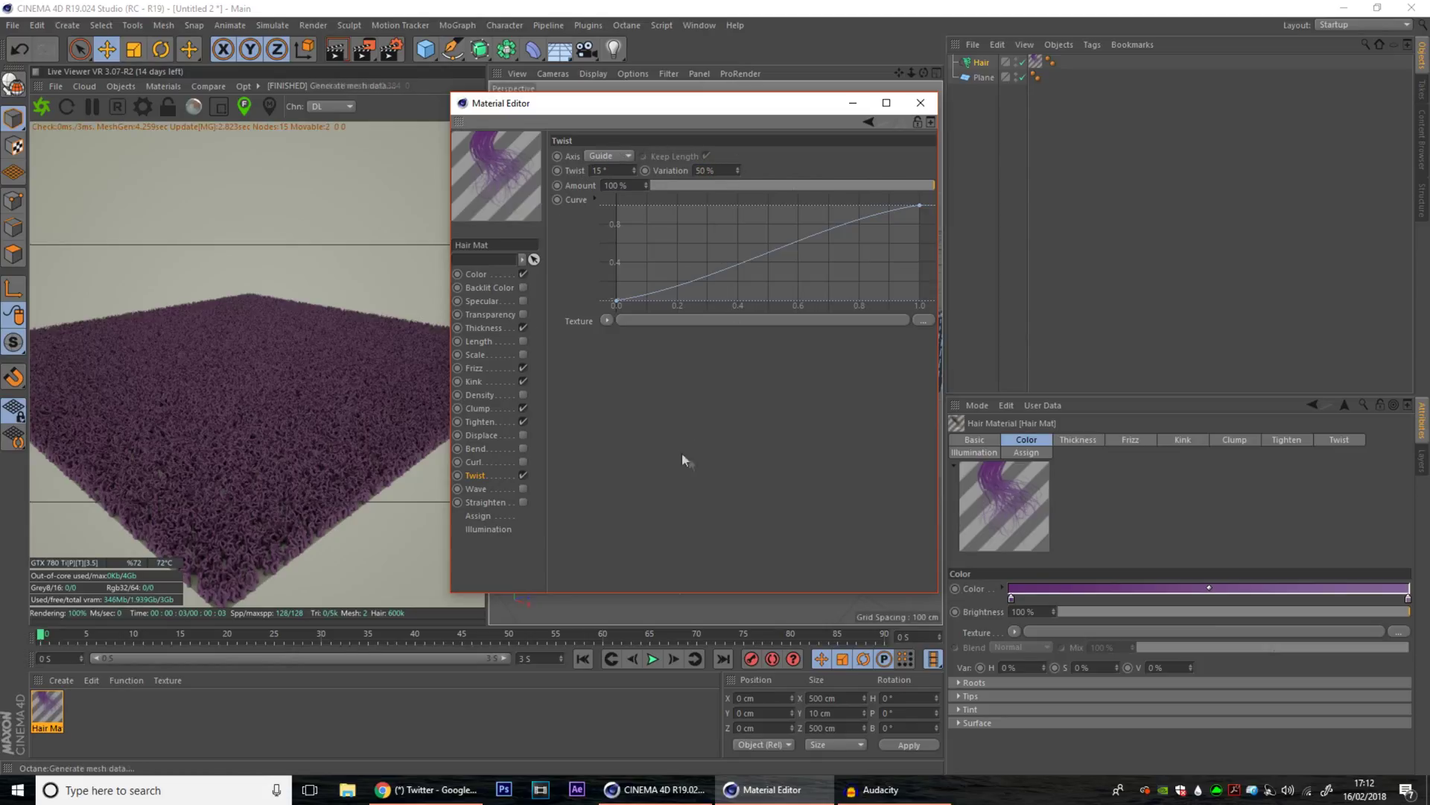
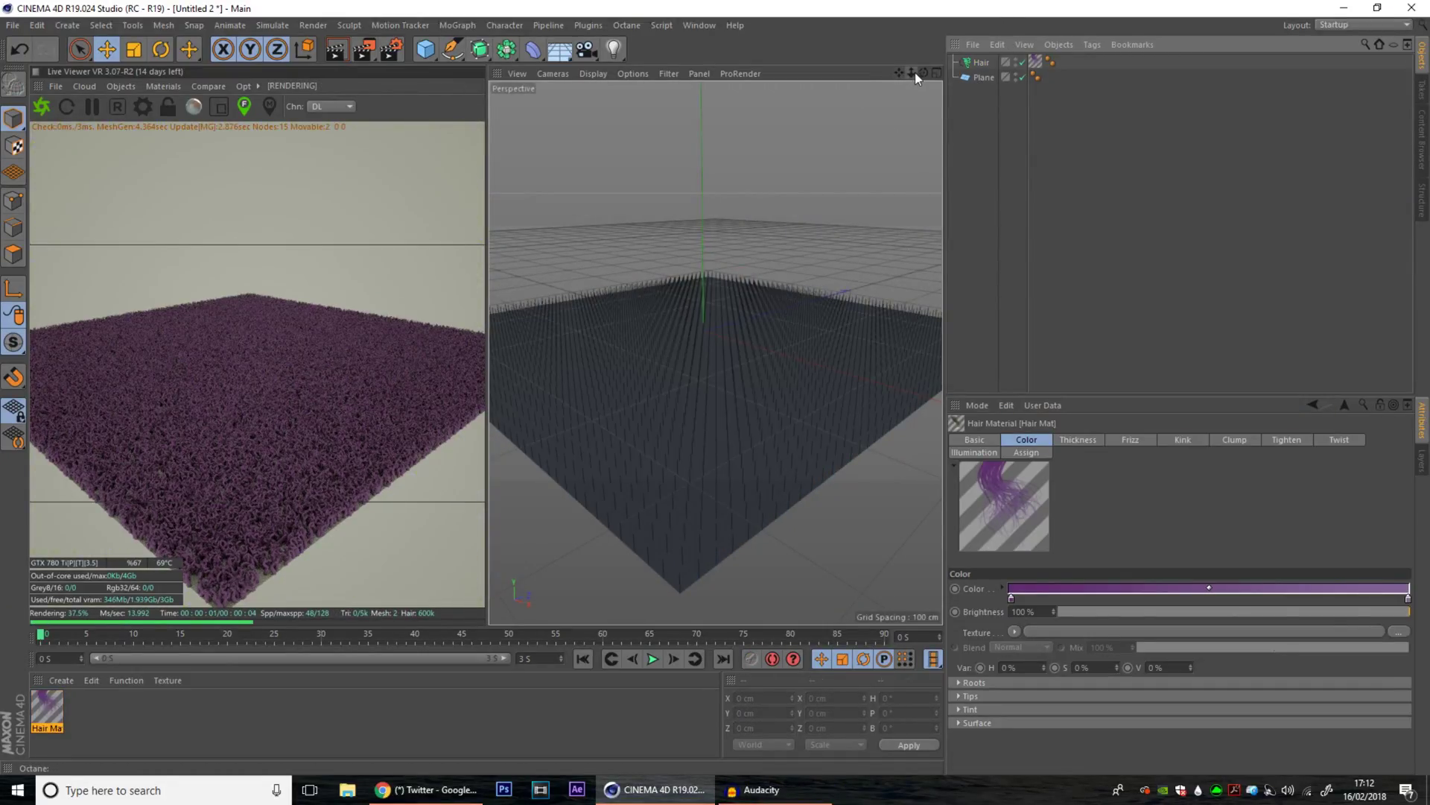
# Disable the Hair object and duplicate the plane, leaving the copy disabled and the original plane selected.
pyautogui.moveTo(910, 73)
pyautogui.mouseDown()
pyautogui.moveTo(907, 88)
pyautogui.moveTo(898, 57)
pyautogui.moveTo(919, 47)
pyautogui.mouseUp()
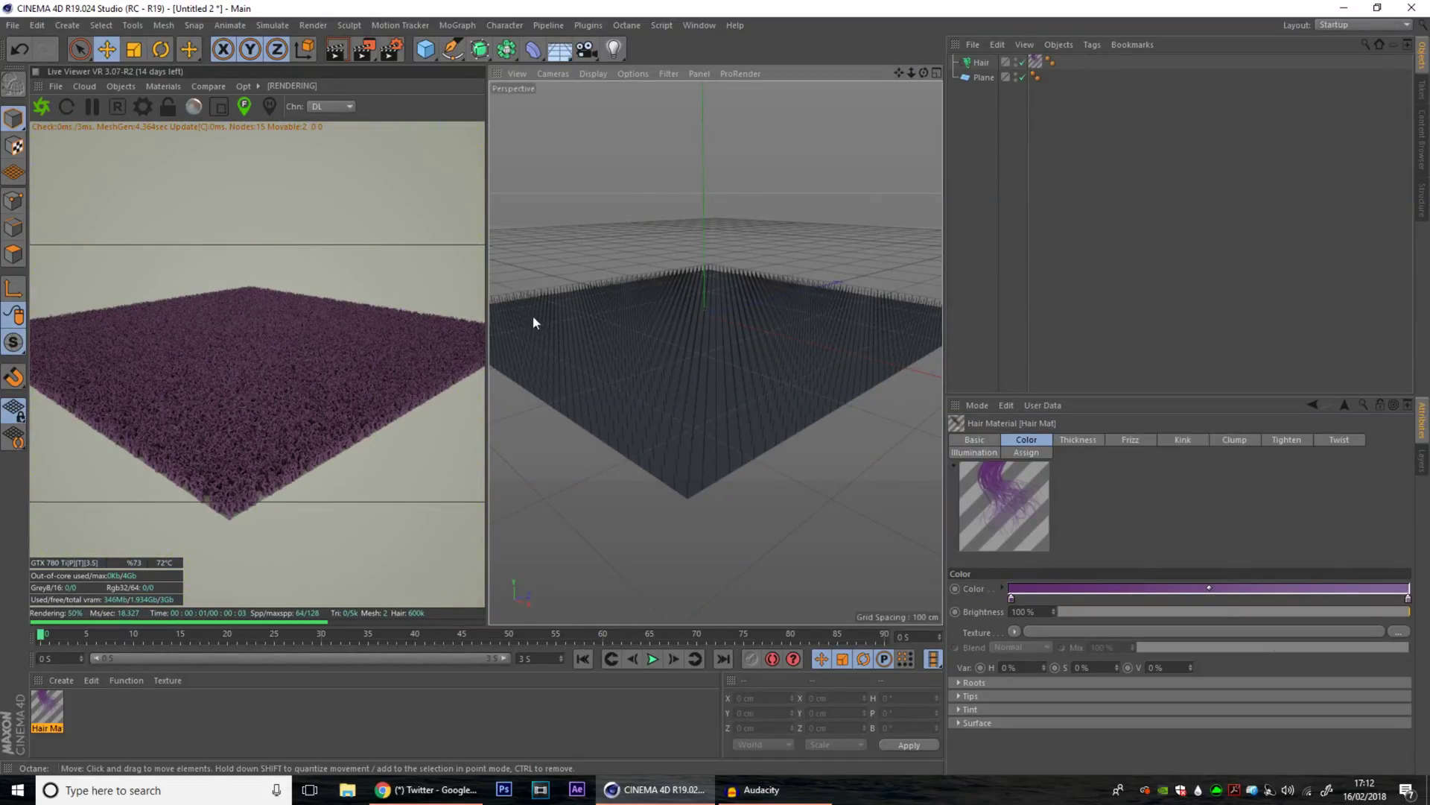
pyautogui.click(1022, 63)
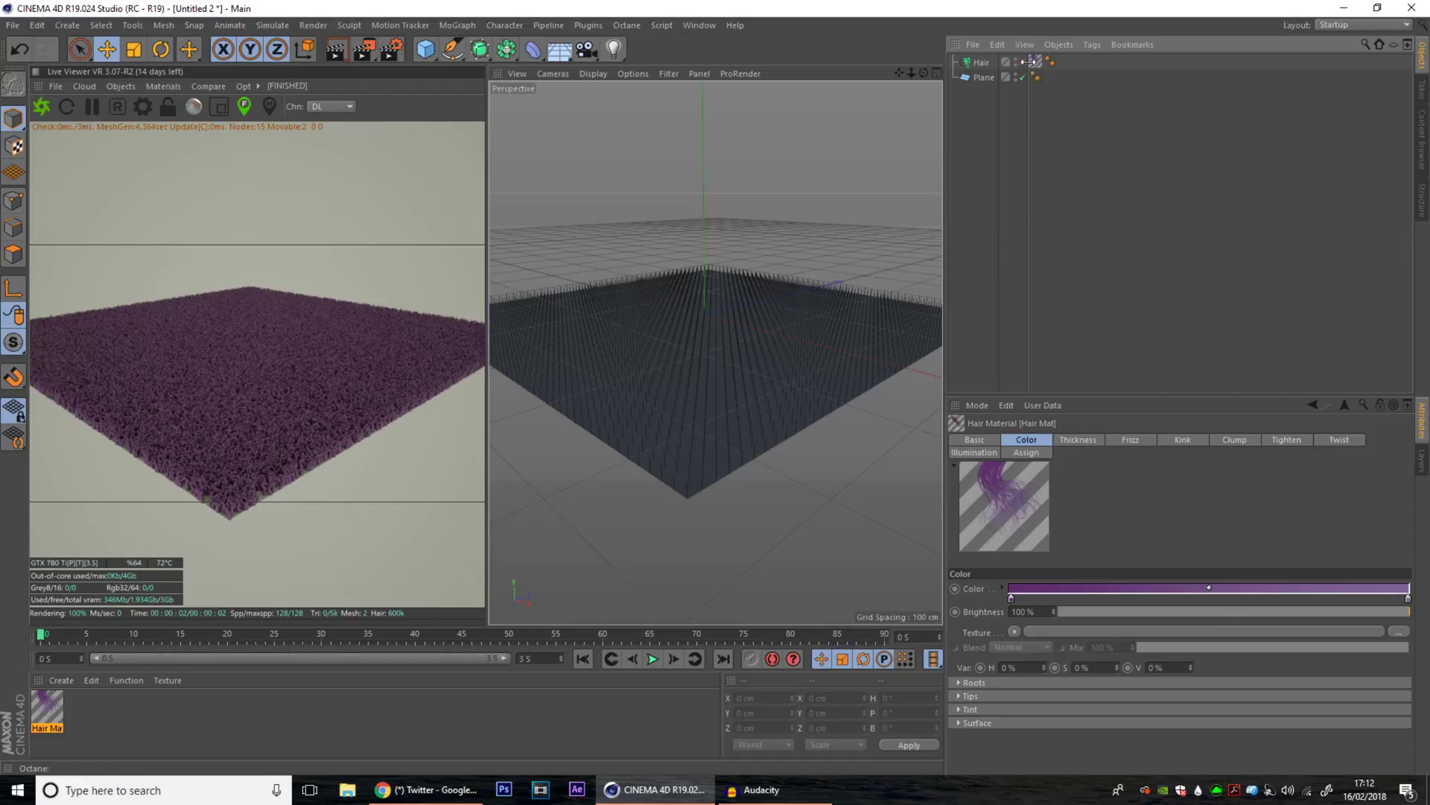
pyautogui.click(984, 77)
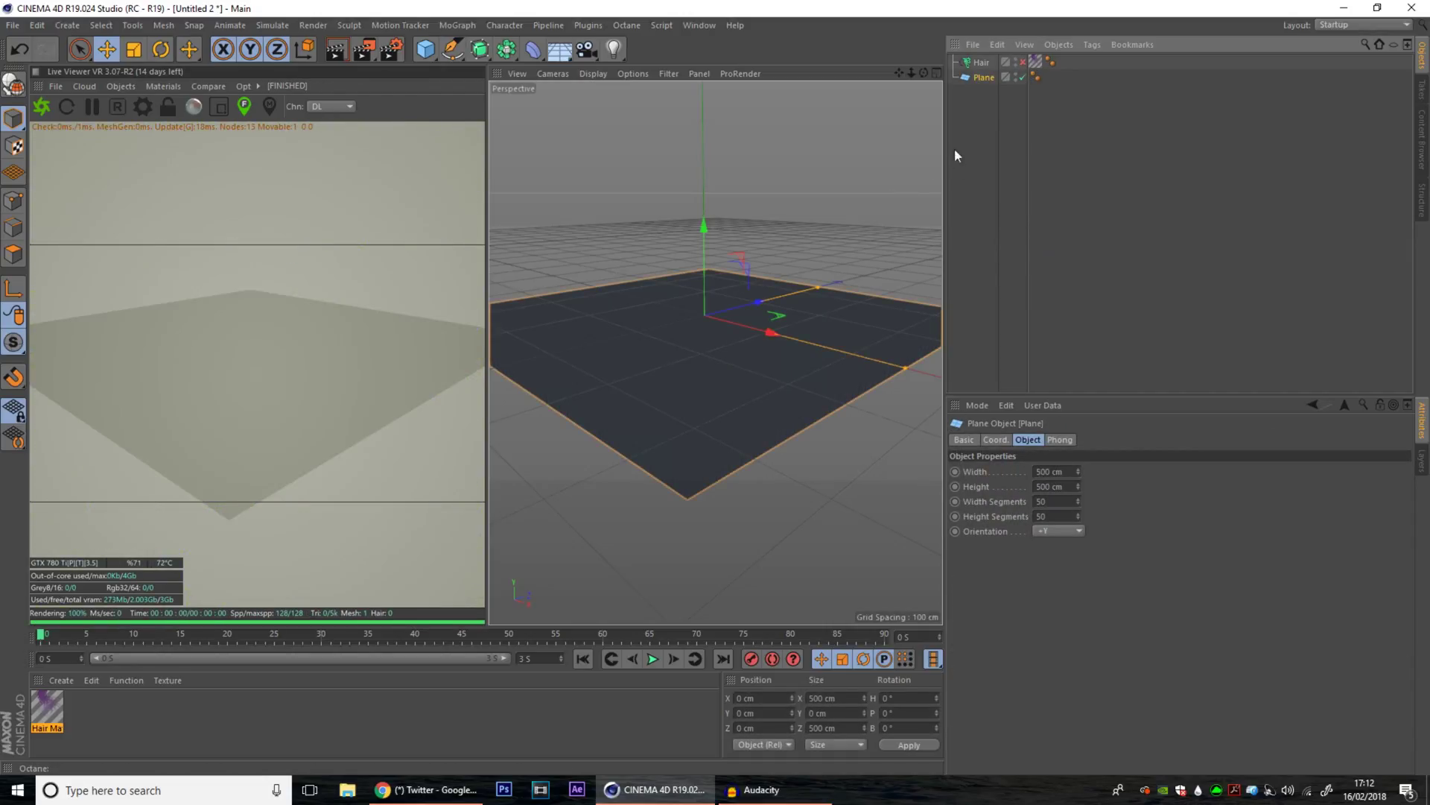
pyautogui.keyDown('ctrl'); pyautogui.moveTo(955, 77); pyautogui.dragTo(976, 119); pyautogui.keyUp('ctrl')
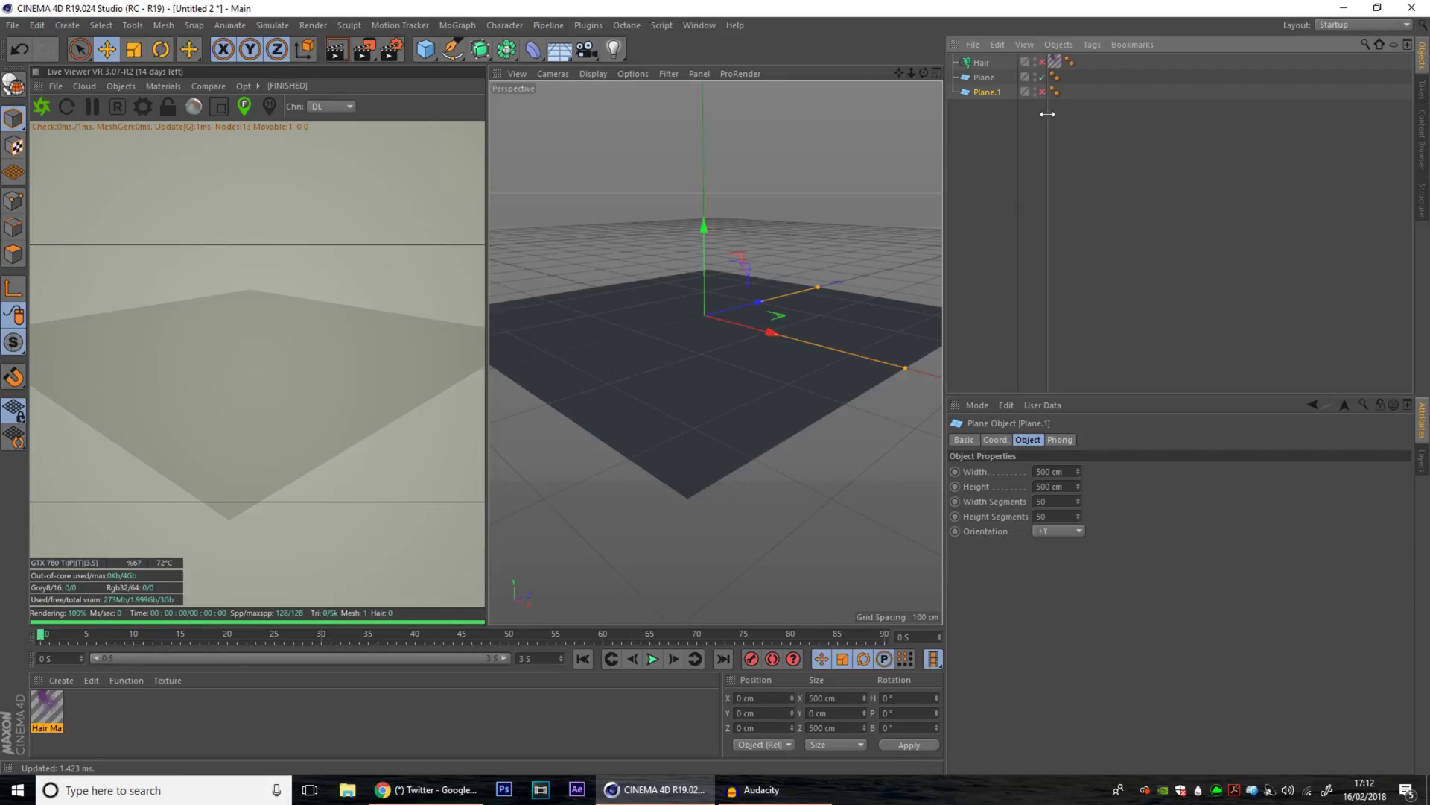
pyautogui.click(985, 77)
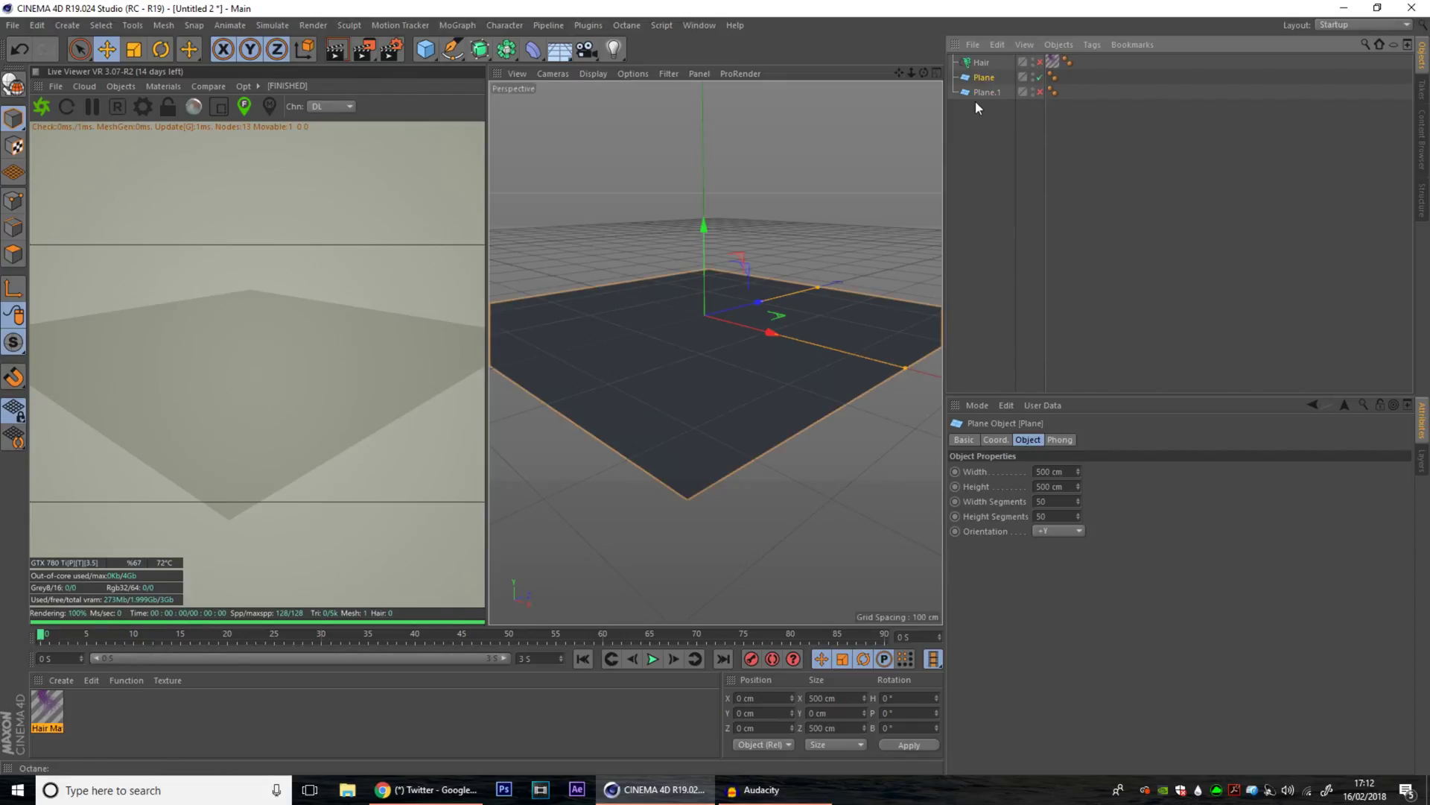
# Convert the original plane to an editable polygon object and select all of its polygons.
pyautogui.click(14, 85)
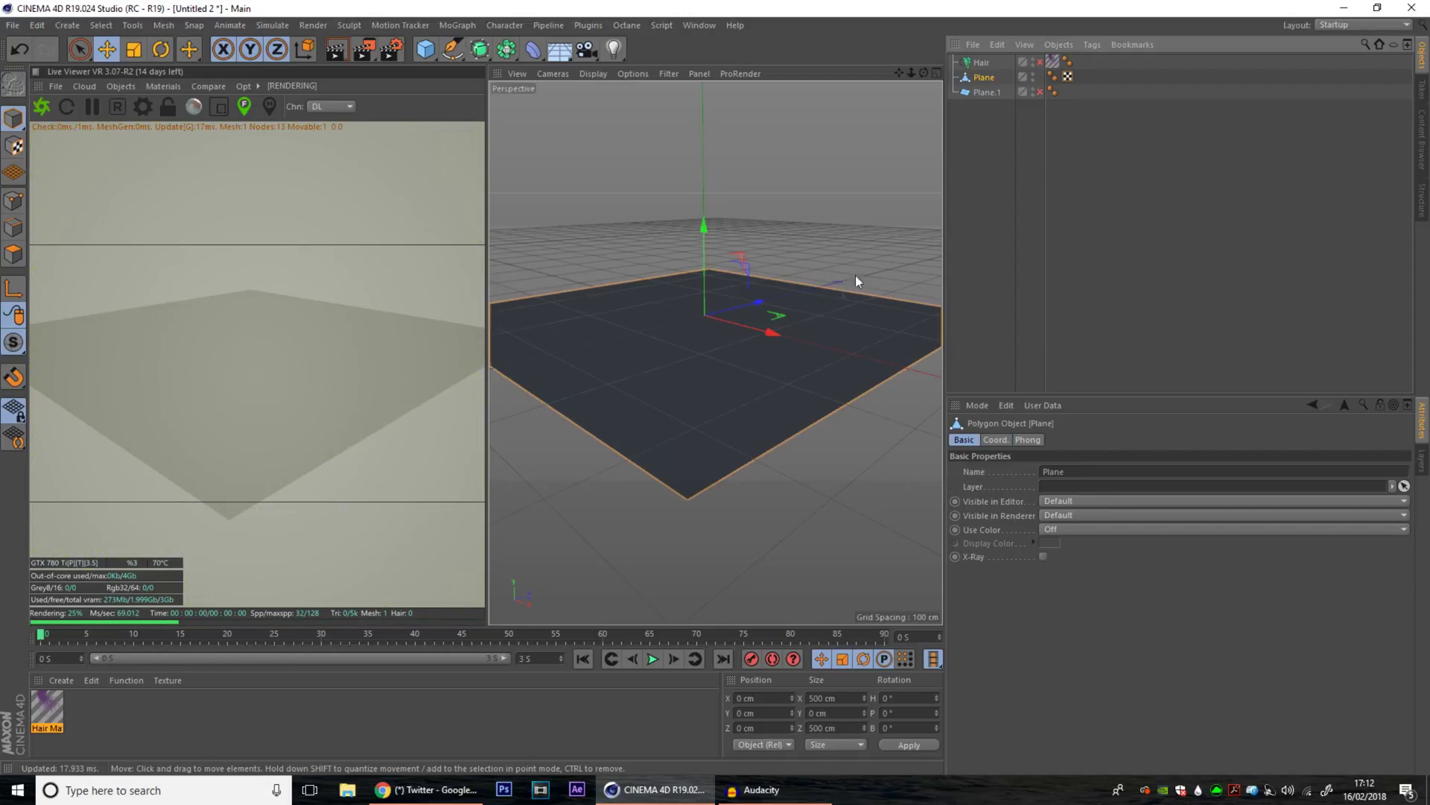
pyautogui.click(14, 253)
pyautogui.hotkey('ctrl', 'a')
pyautogui.click(802, 476)
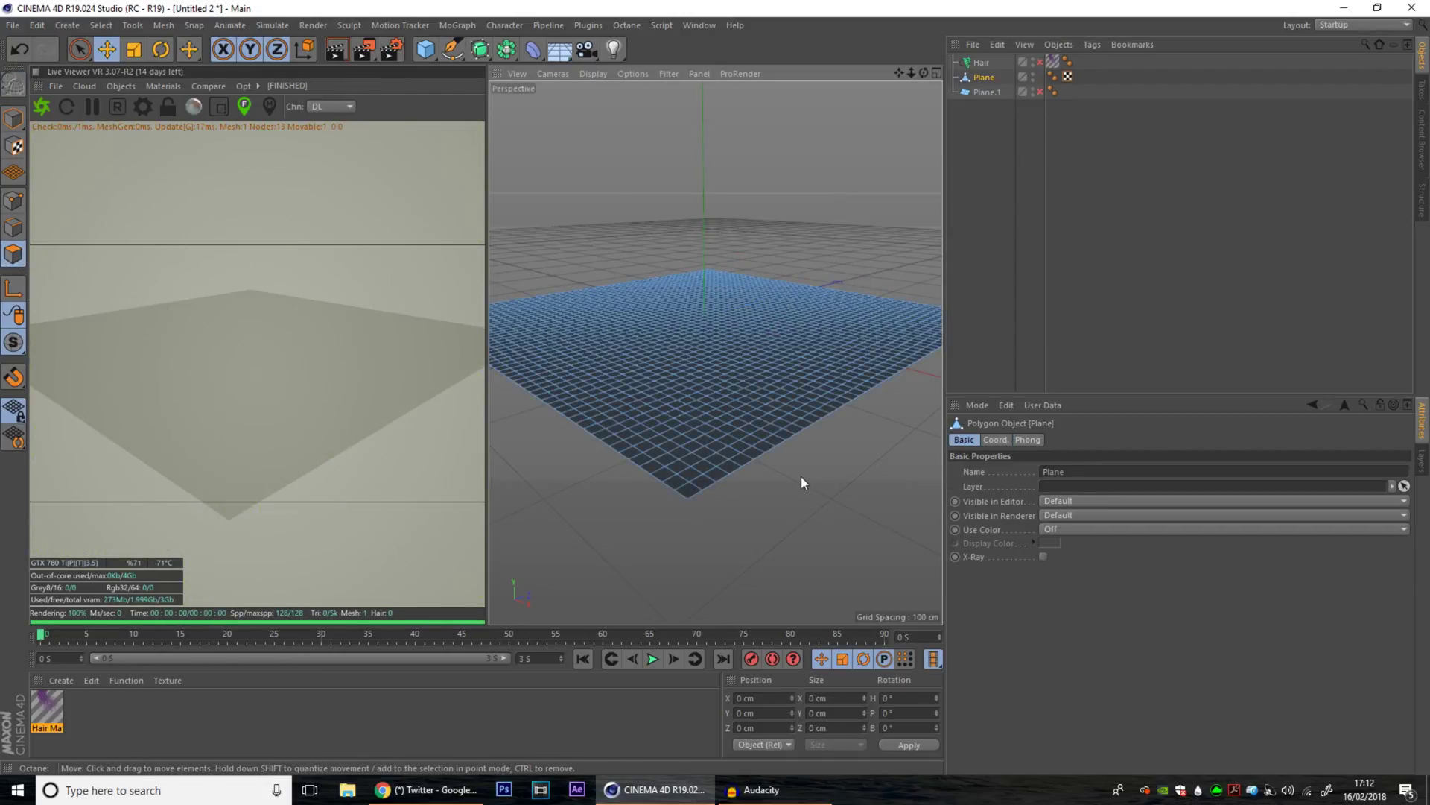
pyautogui.hotkey('ctrl', 'a')
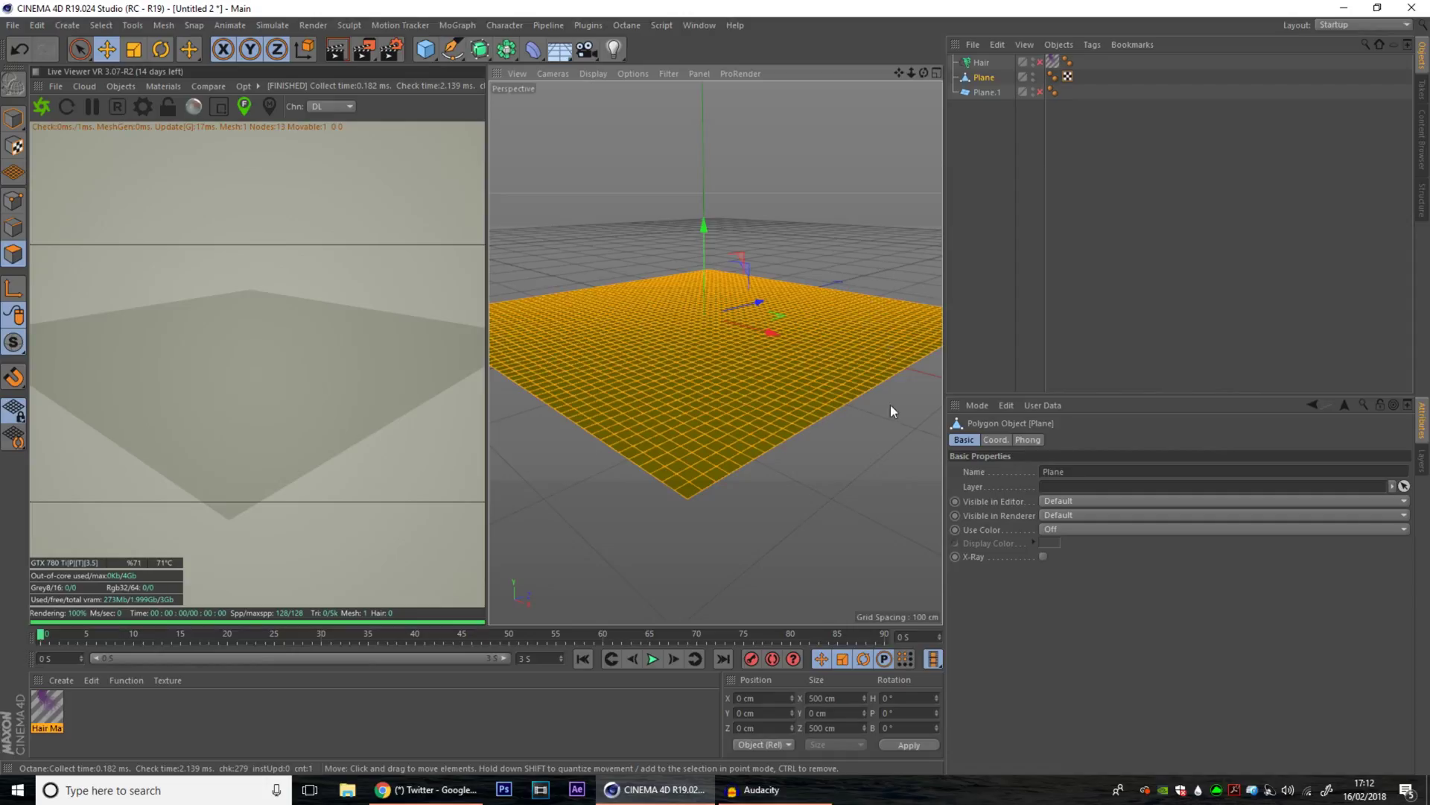
# Extrude all polygons of the plane upward by about 2.24 cm.
pyautogui.rightClick(863, 455)
pyautogui.click(889, 447)
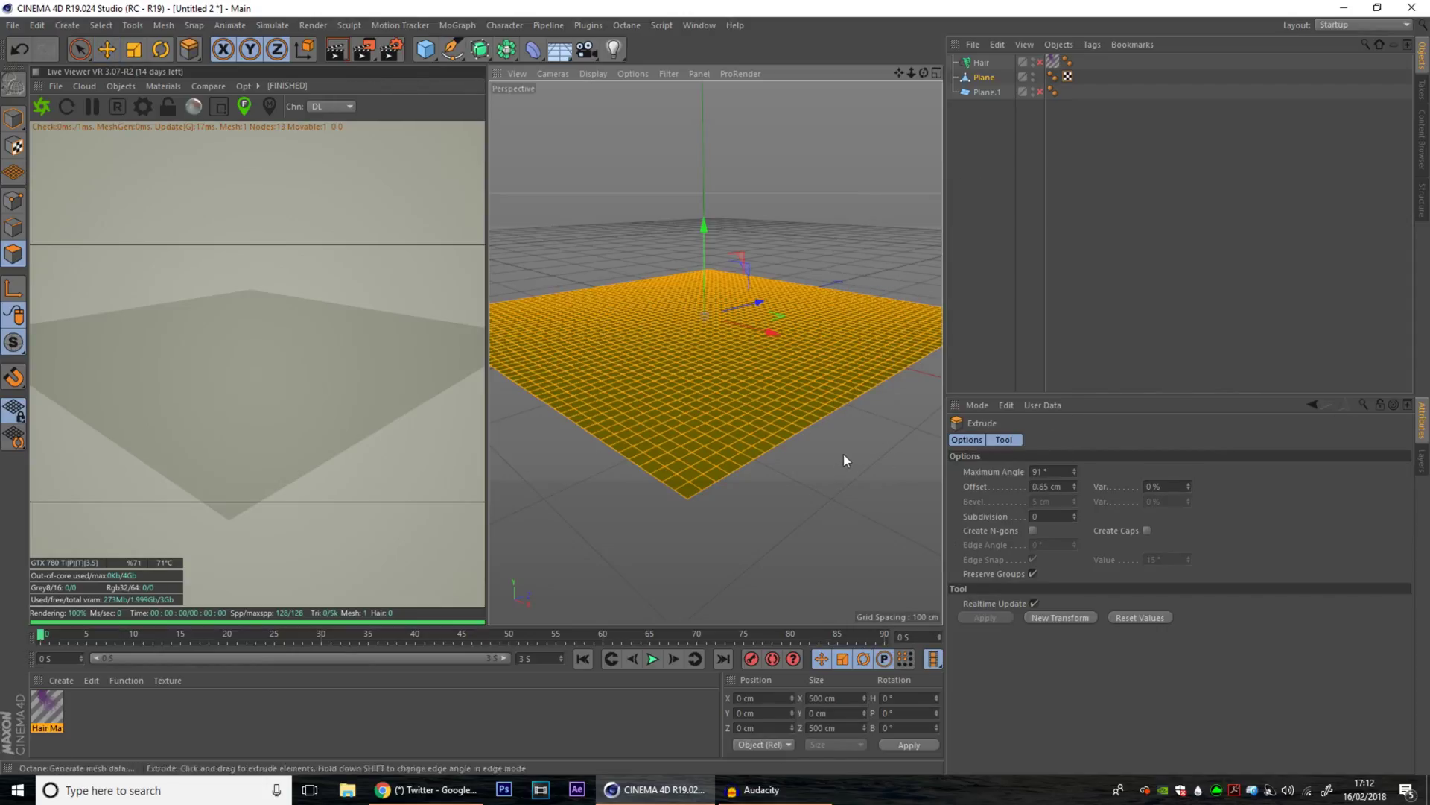
pyautogui.moveTo(843, 453)
pyautogui.mouseDown()
pyautogui.moveTo(824, 471)
pyautogui.moveTo(845, 449)
pyautogui.mouseUp()
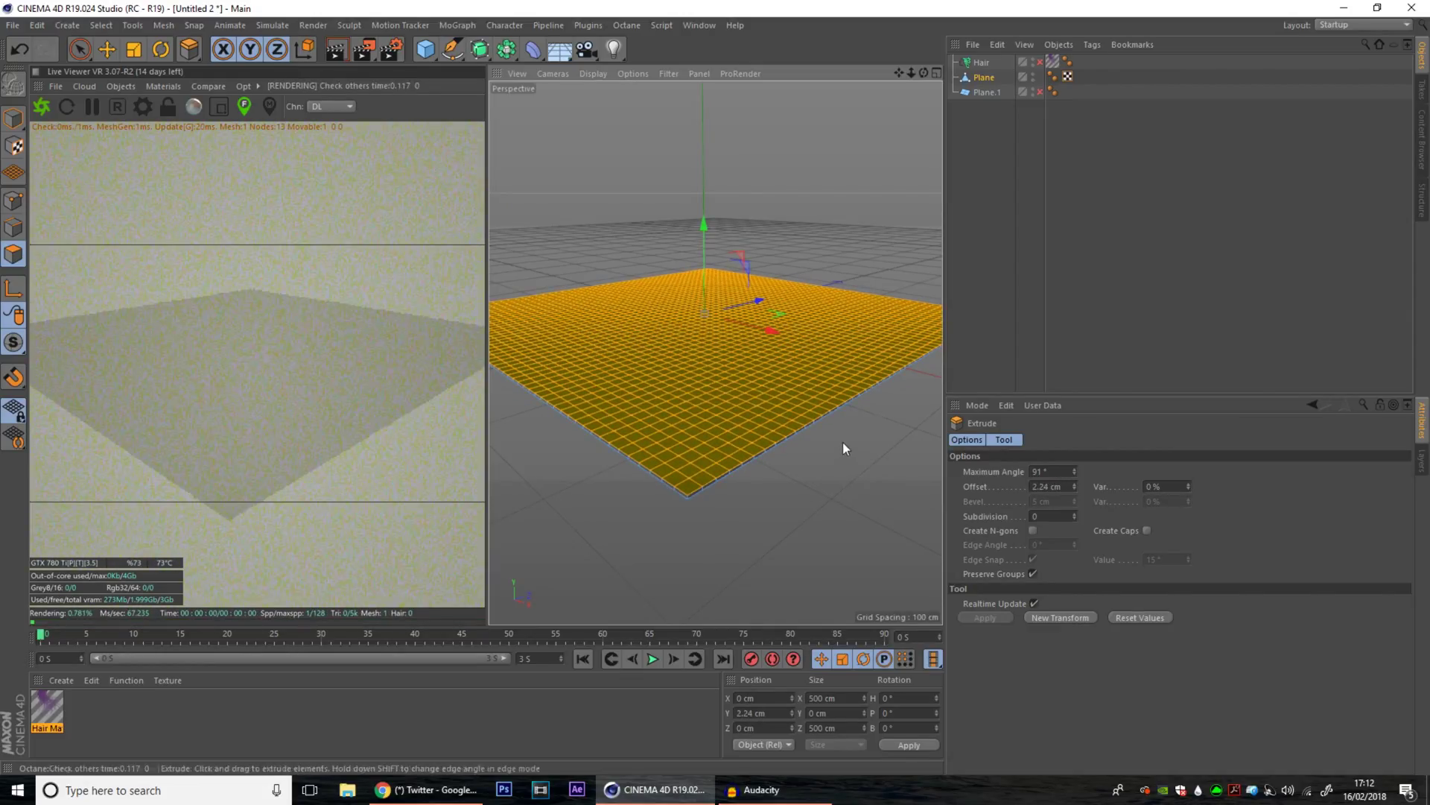
pyautogui.press('u')
pyautogui.press('l')
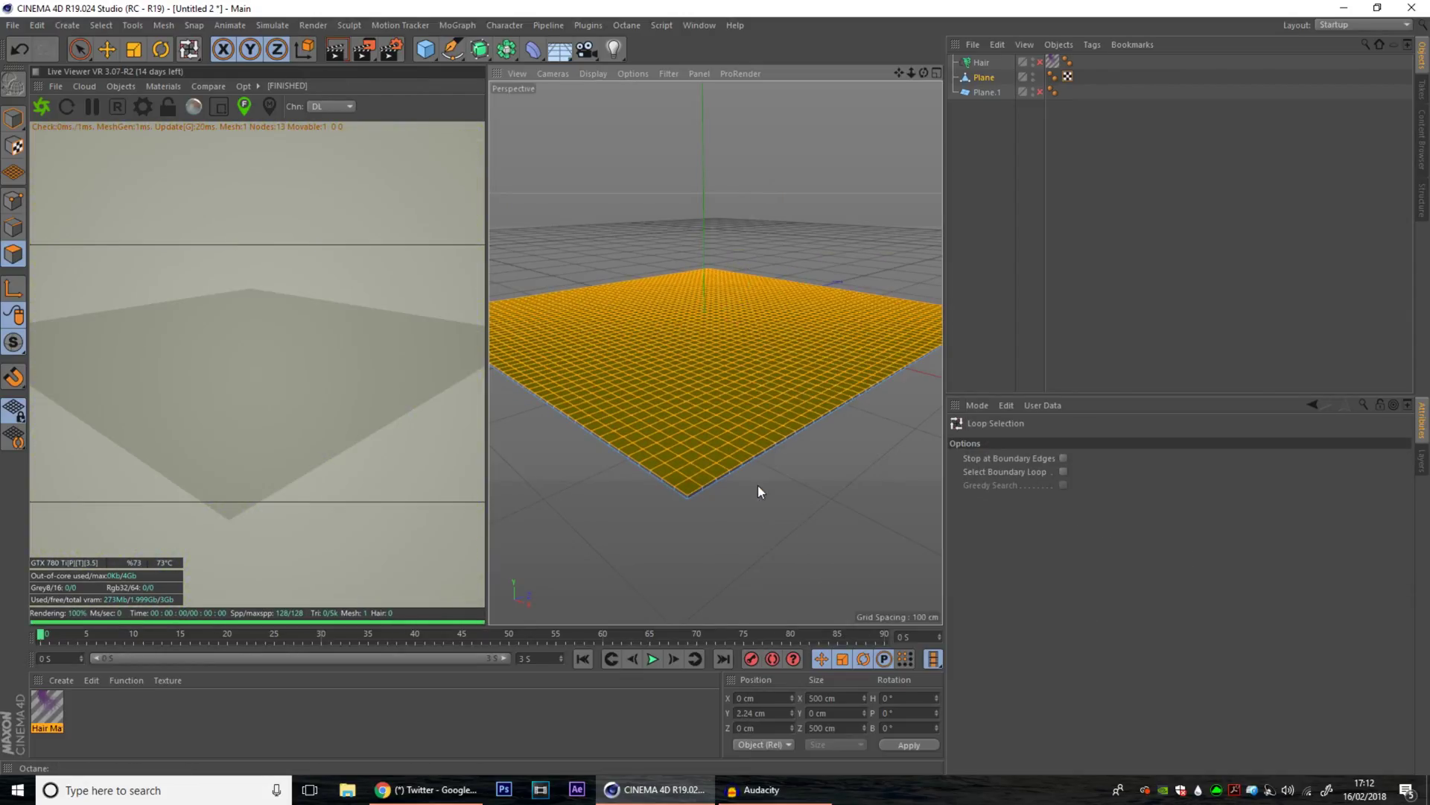
pyautogui.rightClick(839, 441)
pyautogui.click(873, 429)
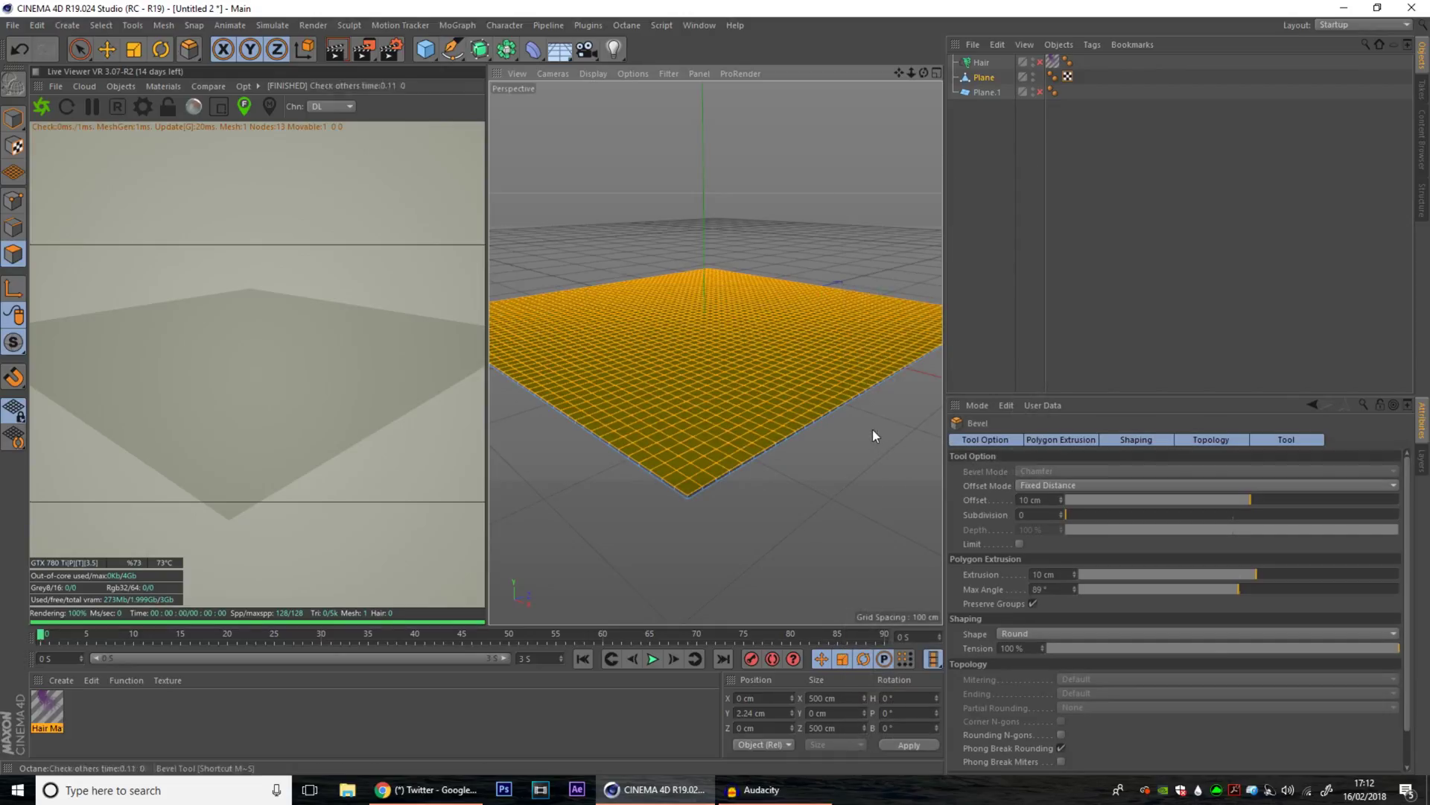
# Select the outer edge loop around the extruded plane's upper surface in edge mode.
pyautogui.click(14, 228)
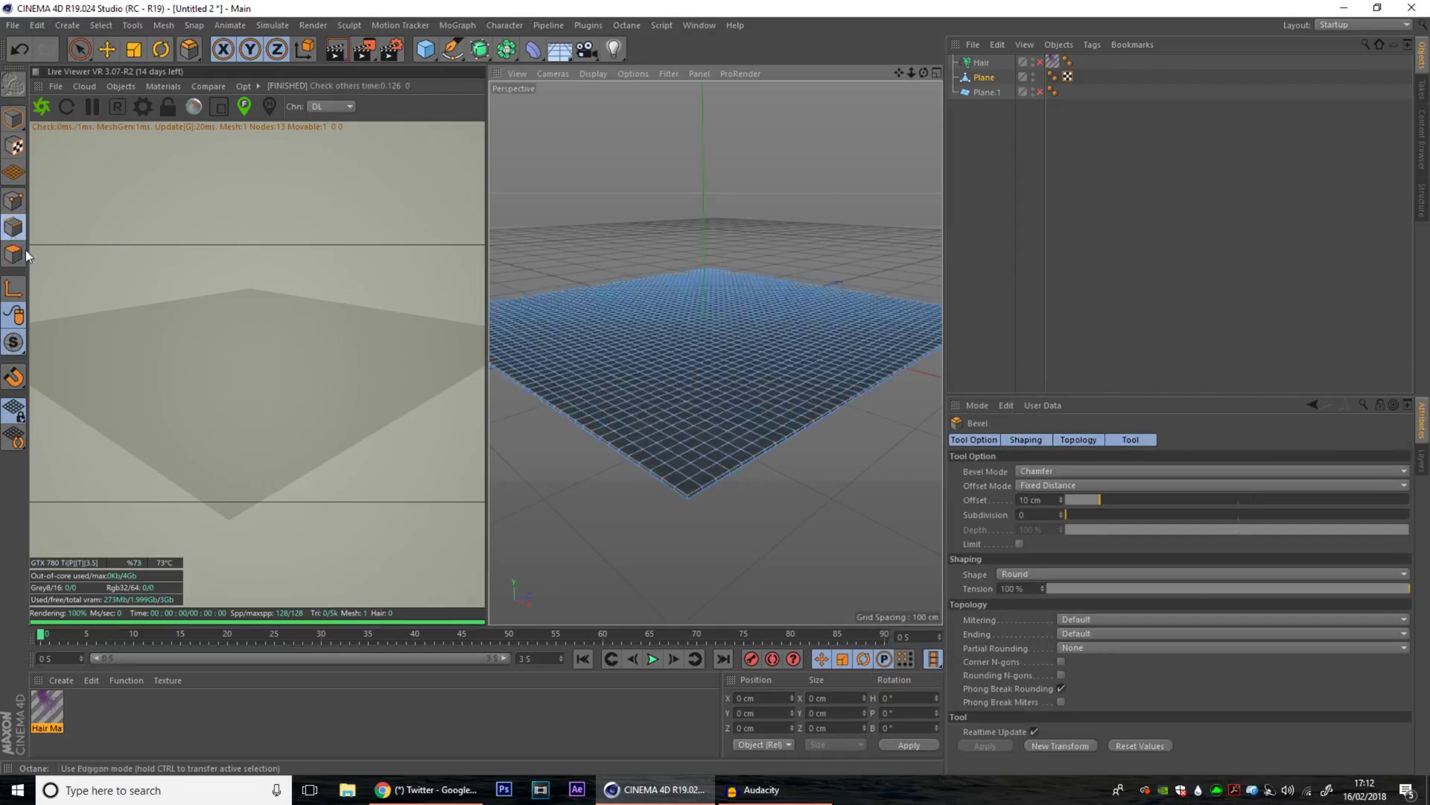
pyautogui.press('u')
pyautogui.press('l')
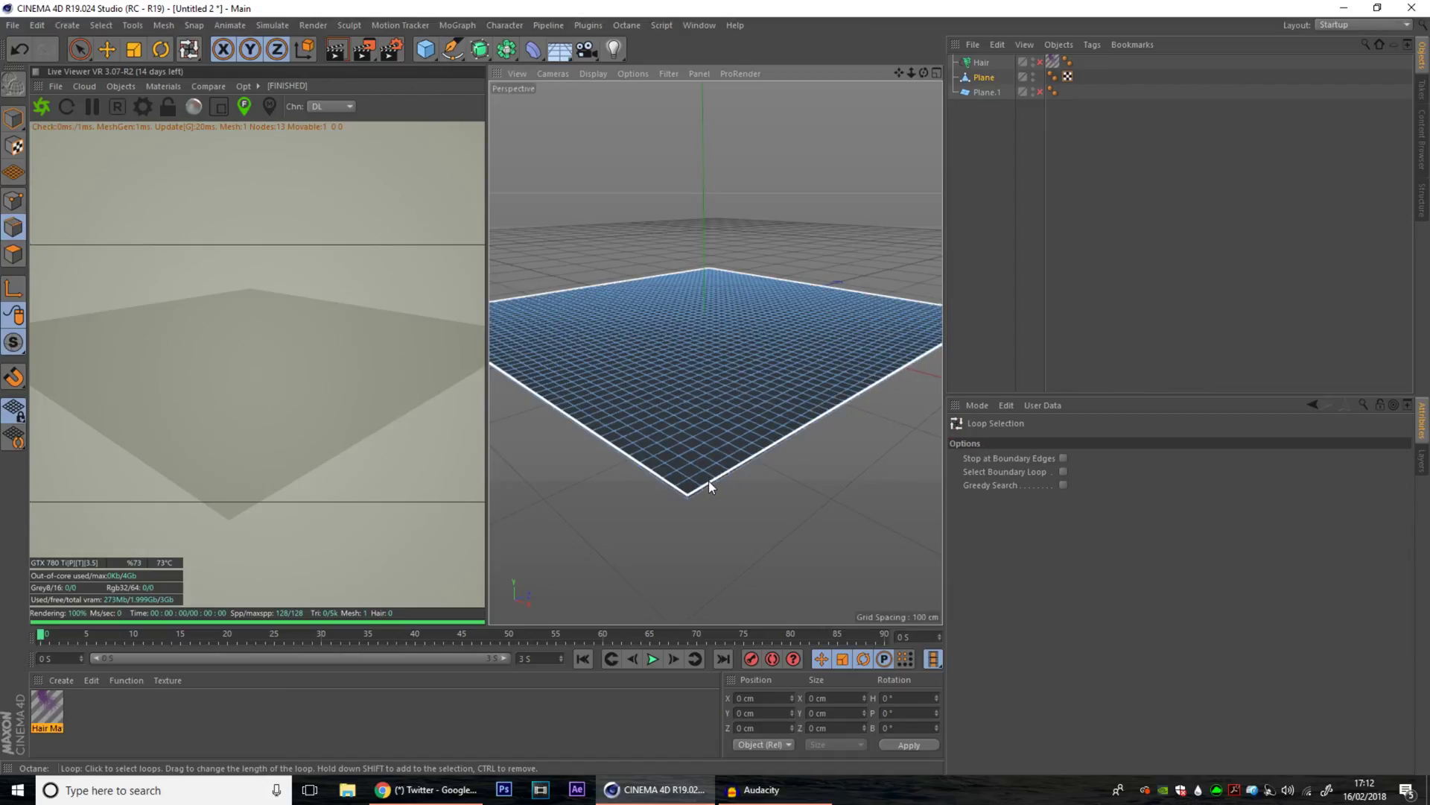
pyautogui.click(707, 481)
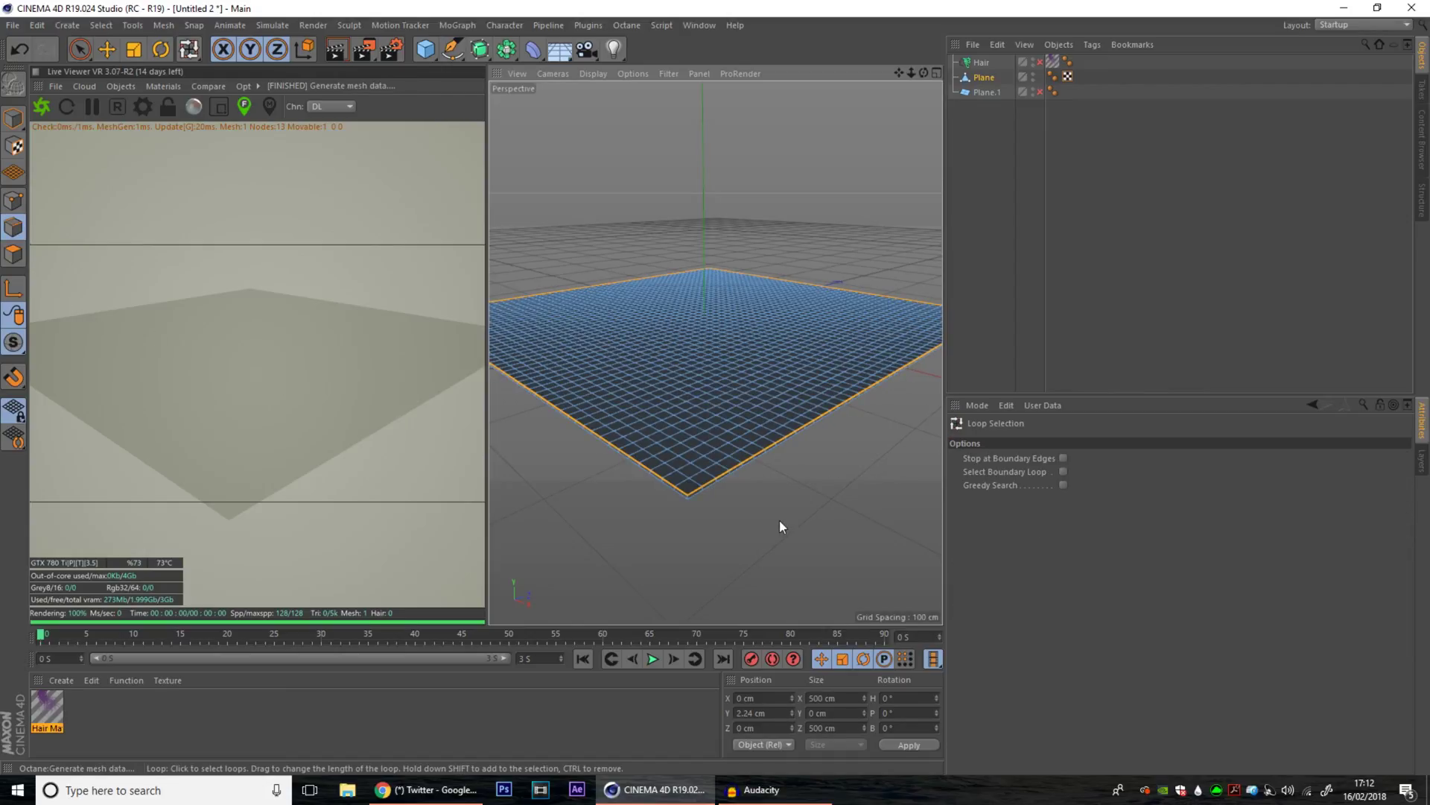
# Bevel the selected edge loop with 10 subdivisions and an offset of about 1.325 cm.
pyautogui.rightClick(733, 515)
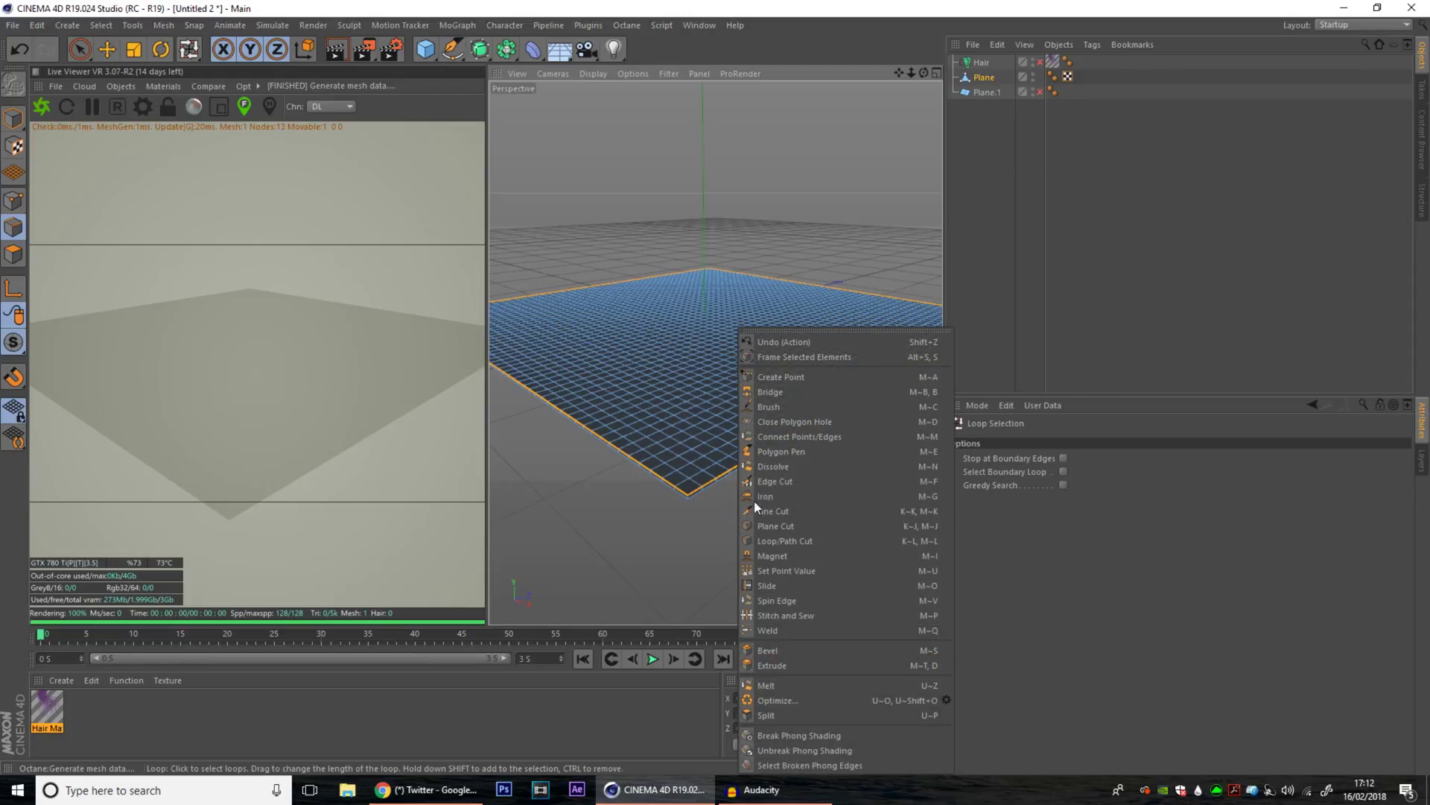
pyautogui.click(763, 650)
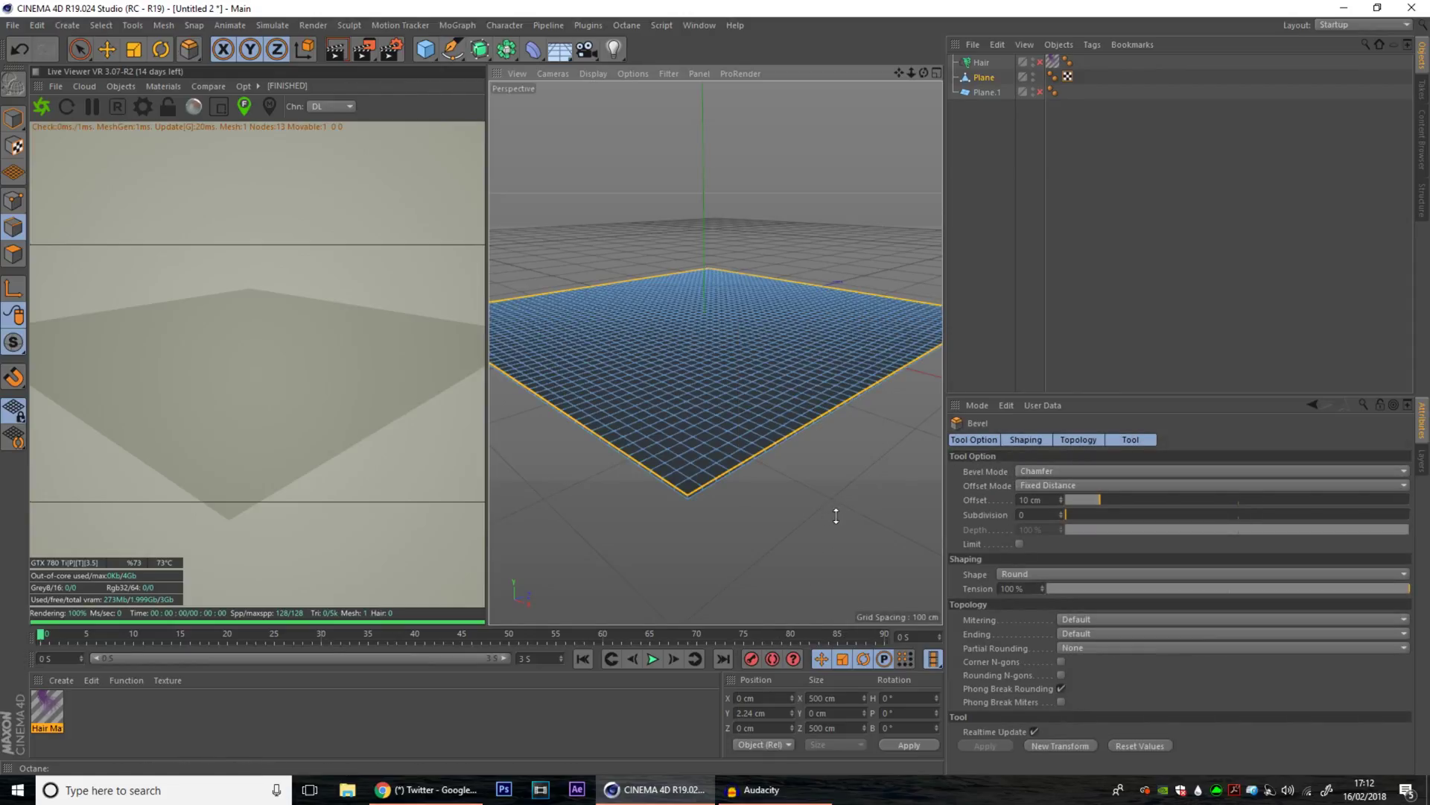
pyautogui.click(1238, 514)
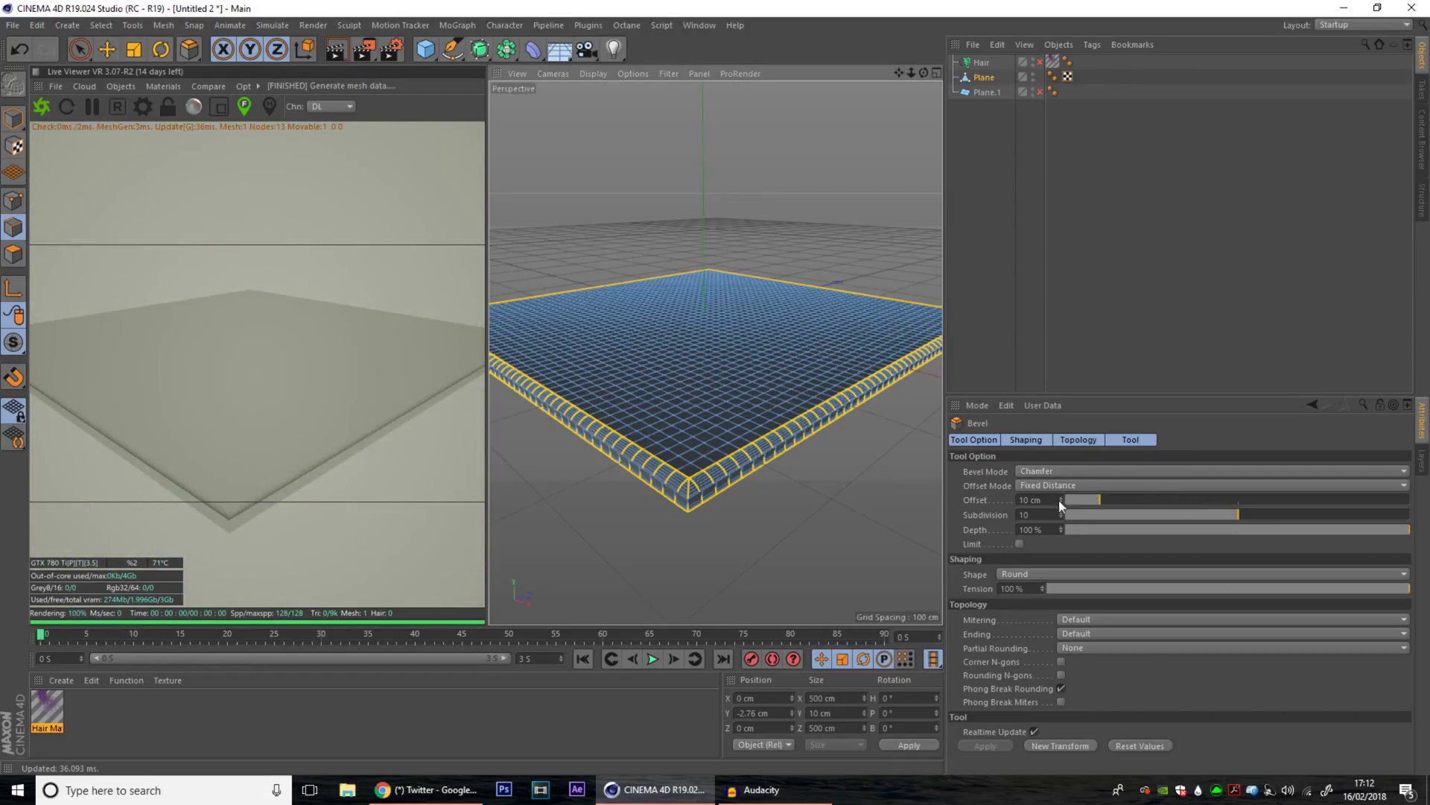
pyautogui.moveTo(1083, 498)
pyautogui.mouseDown()
pyautogui.moveTo(1063, 493)
pyautogui.moveTo(1072, 504)
pyautogui.mouseUp()
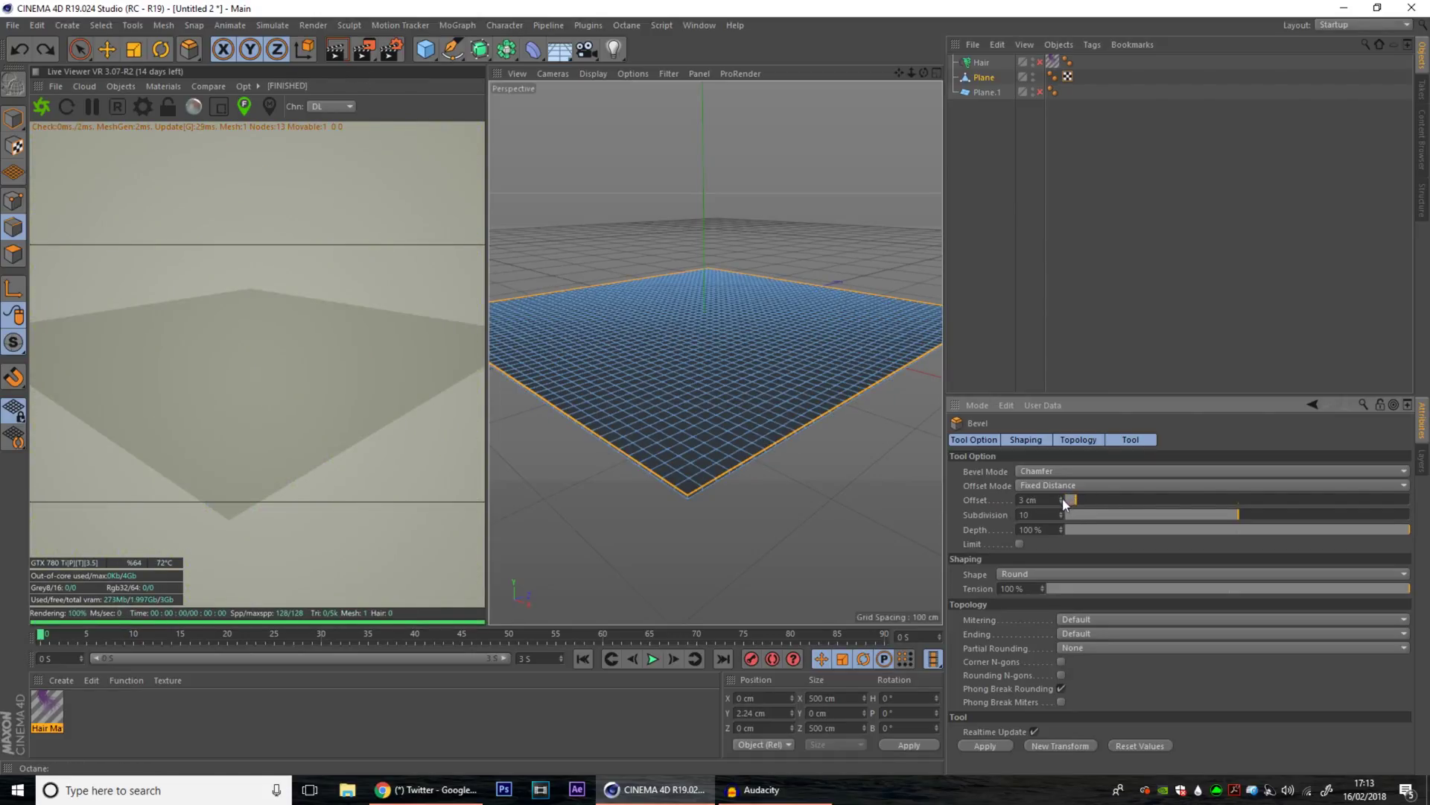
pyautogui.moveTo(789, 516); pyautogui.dragTo(794, 489)
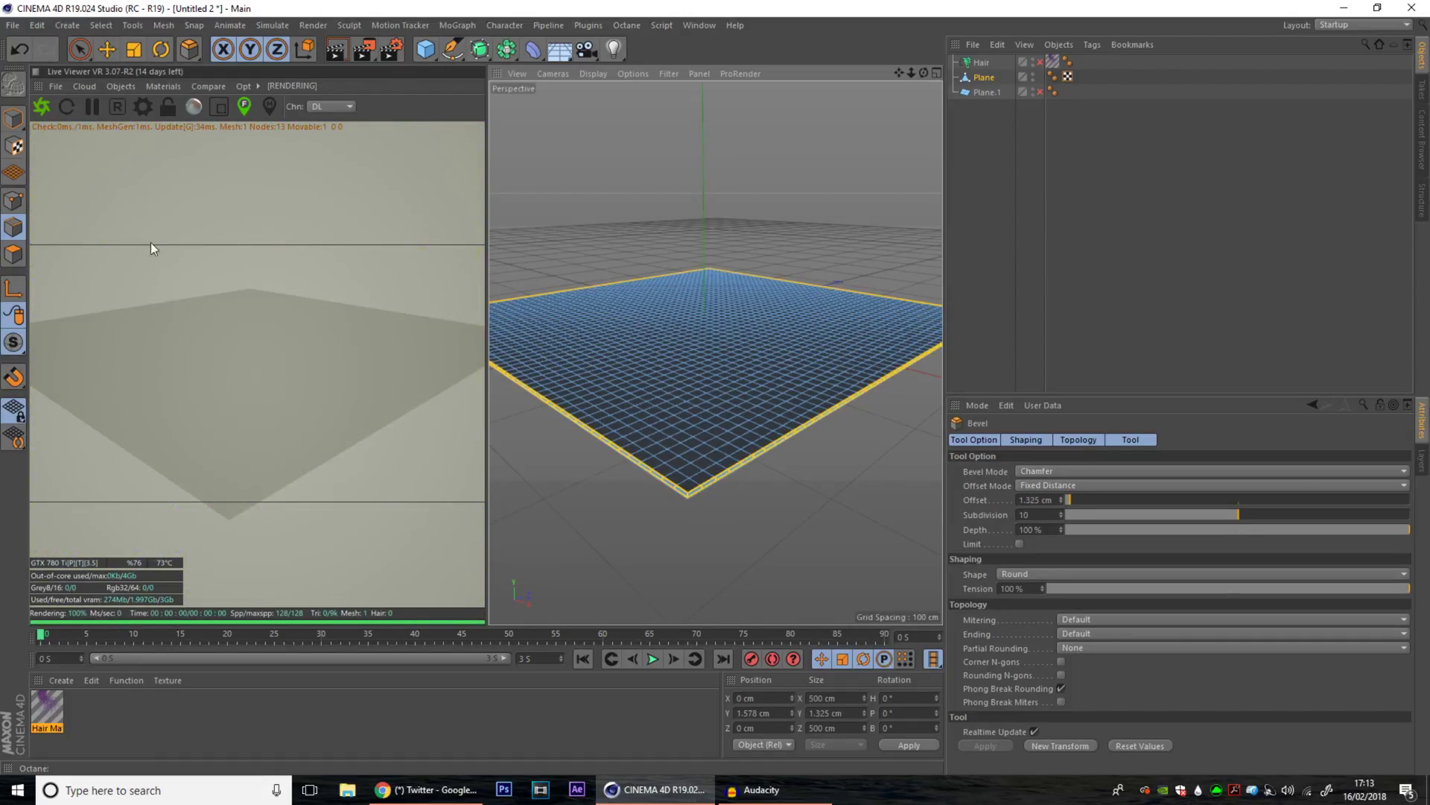
# Lower the bevelled border edges to about Y 0.722 cm and enable the Hair object.
pyautogui.click(106, 49)
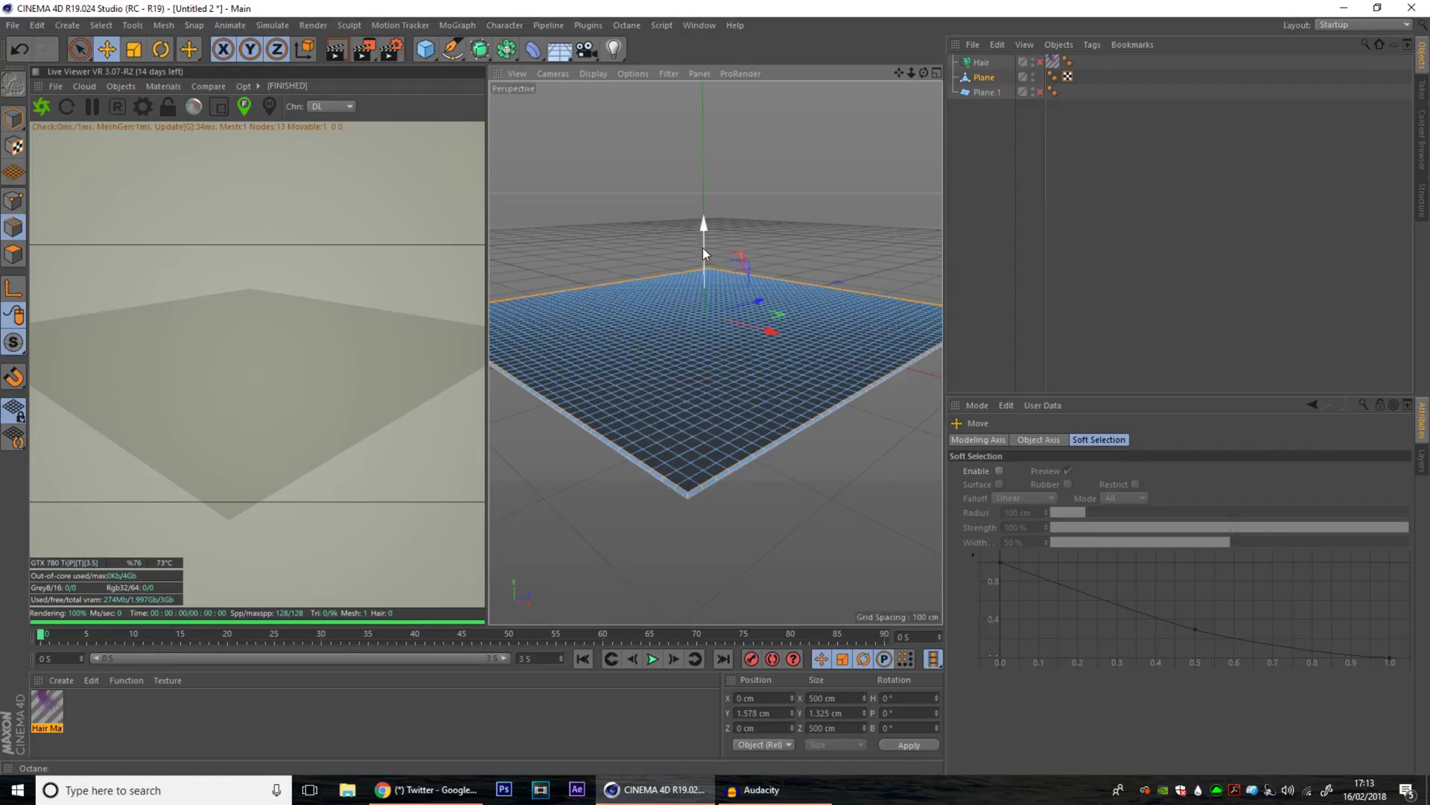
pyautogui.moveTo(704, 248); pyautogui.dragTo(711, 243)
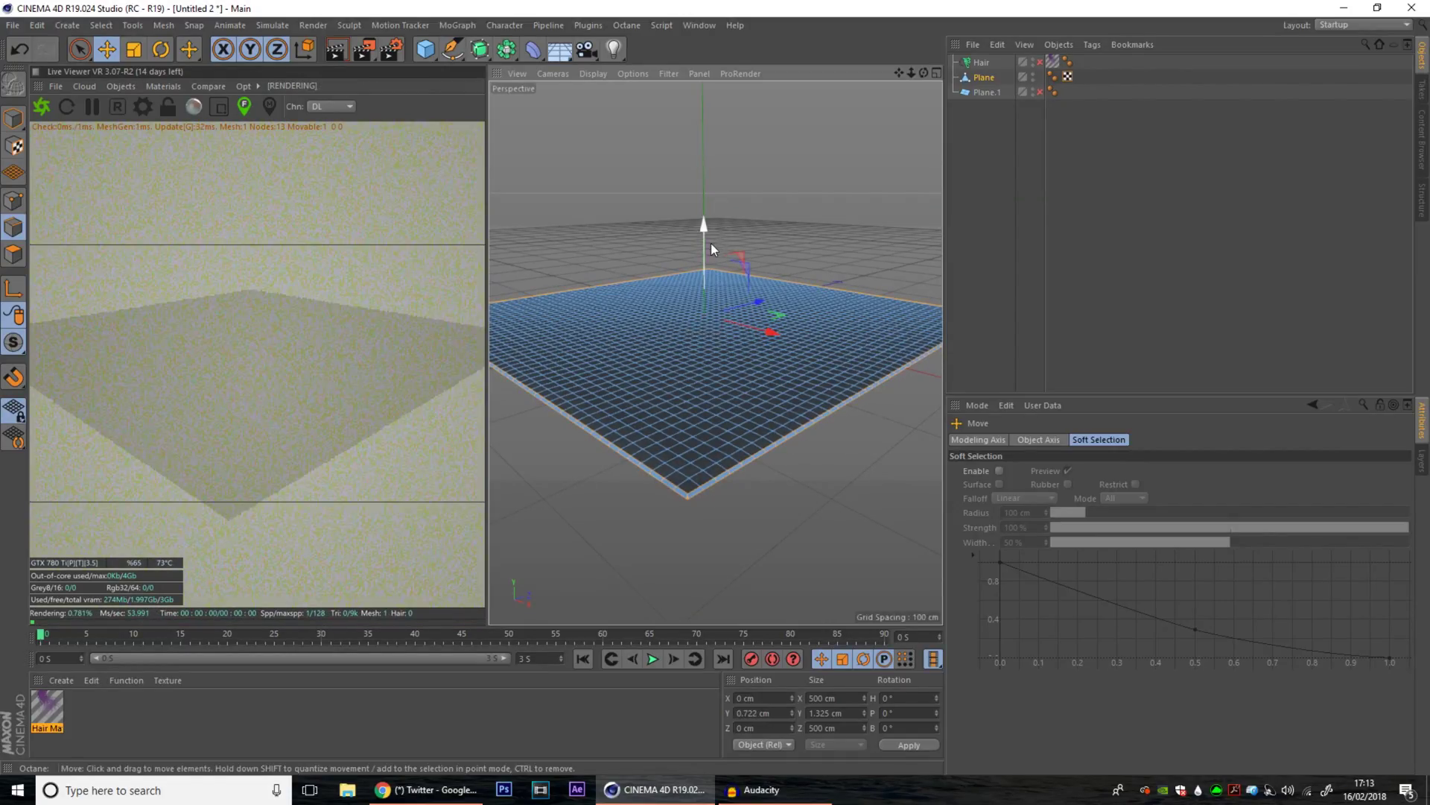
pyautogui.click(998, 158)
pyautogui.click(1040, 62)
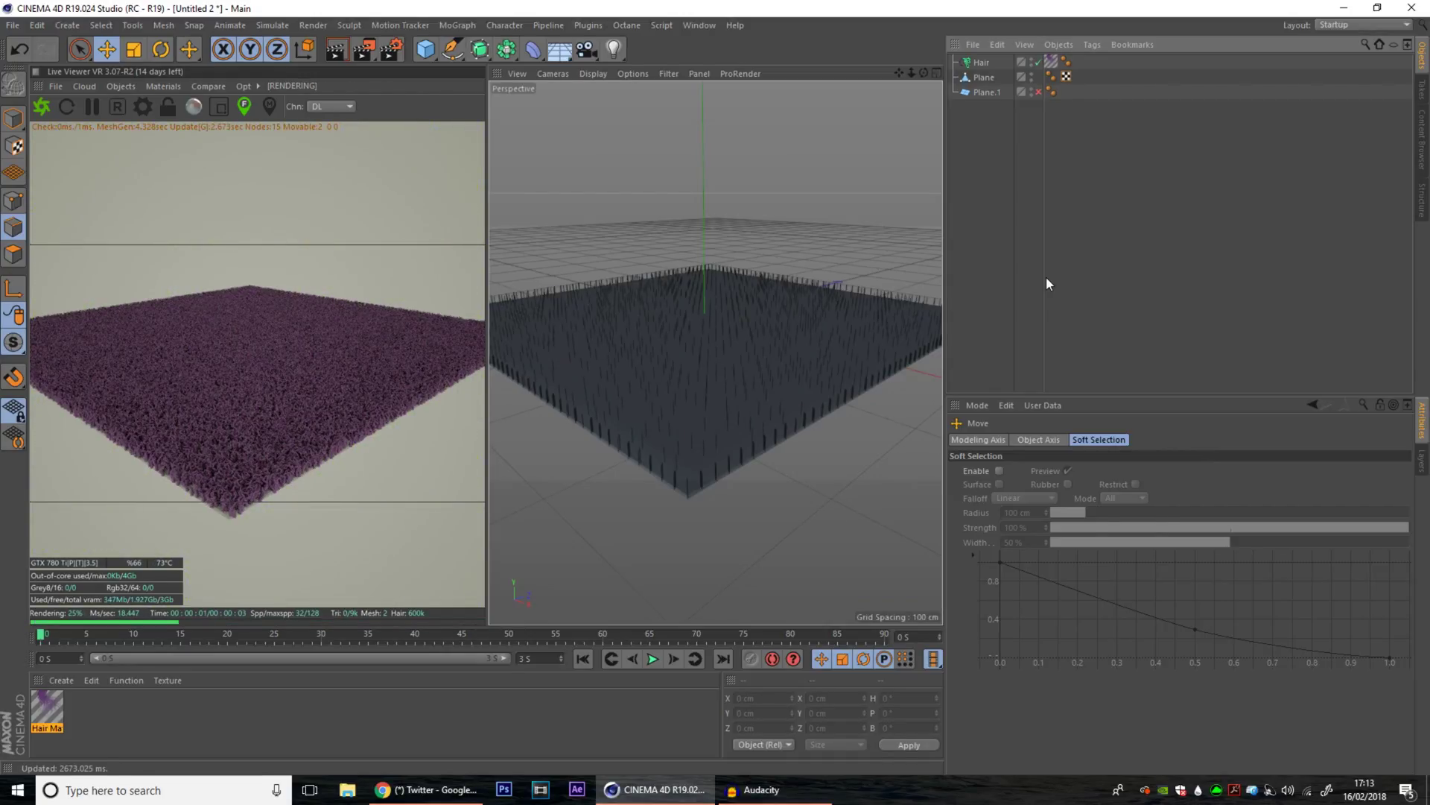
# Disable the Hair object and lower the plane's border edges to about Y -1.071 cm, briefly re-enabling the hair to check it.
pyautogui.click(983, 77)
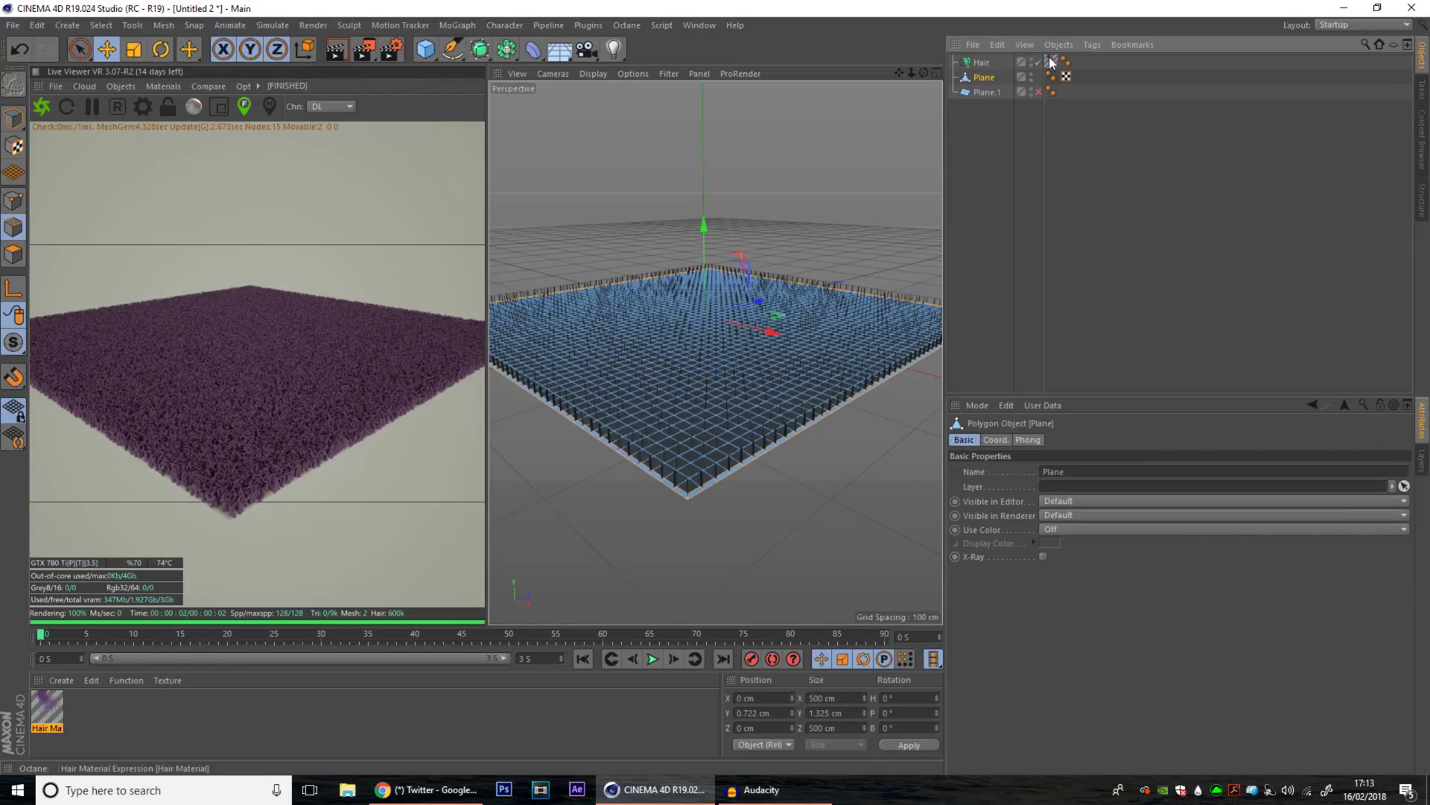
pyautogui.click(1038, 63)
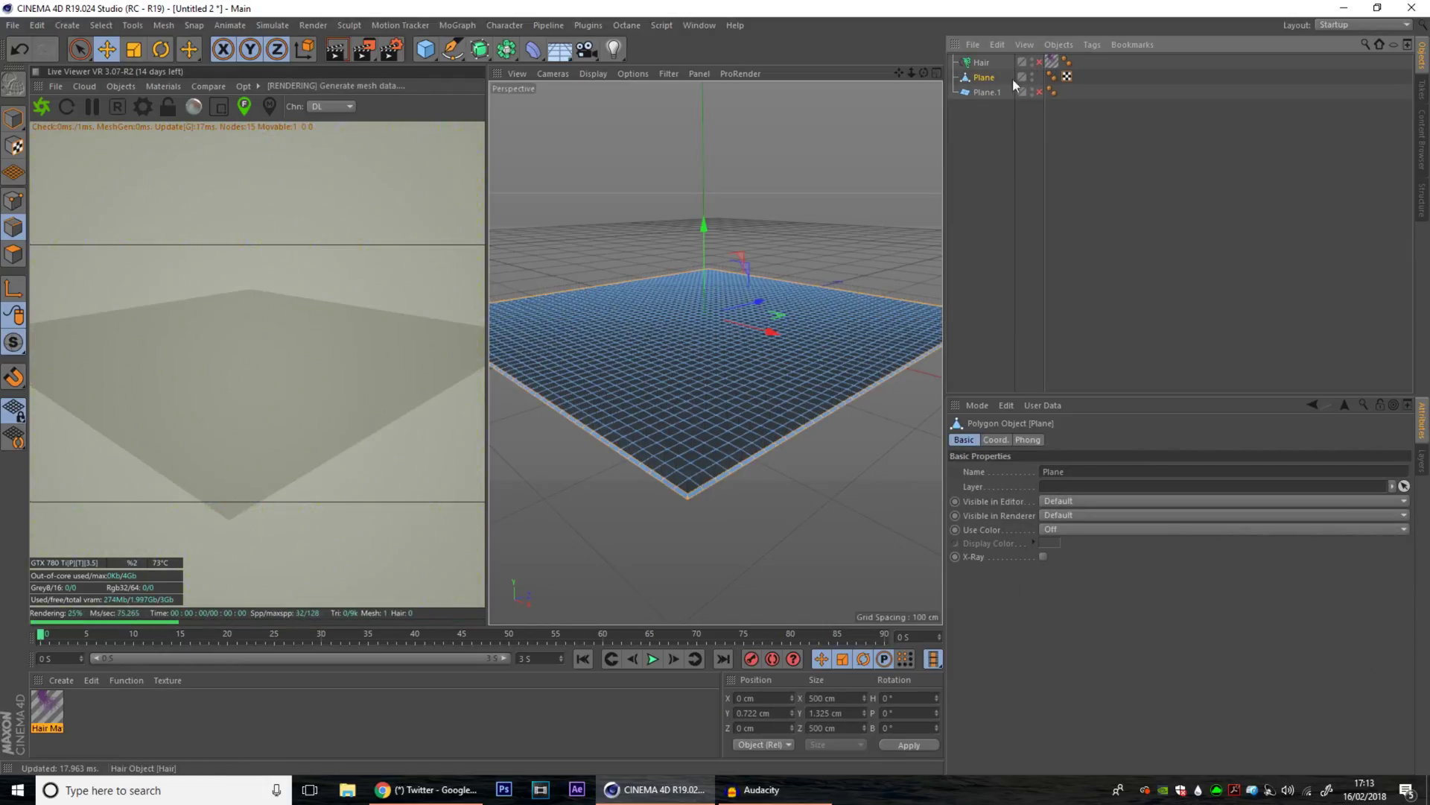
pyautogui.moveTo(703, 257); pyautogui.dragTo(703, 258)
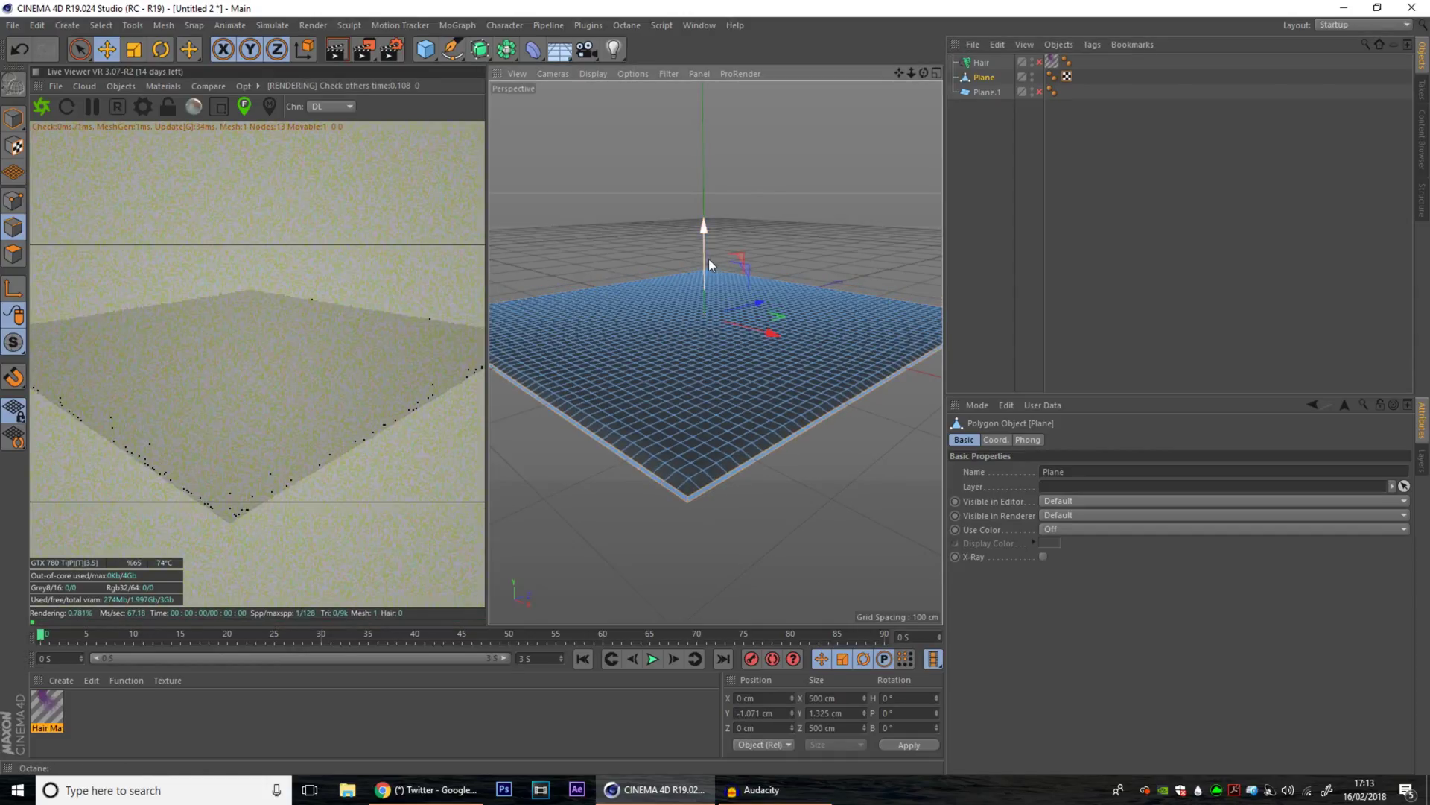
pyautogui.click(1040, 63)
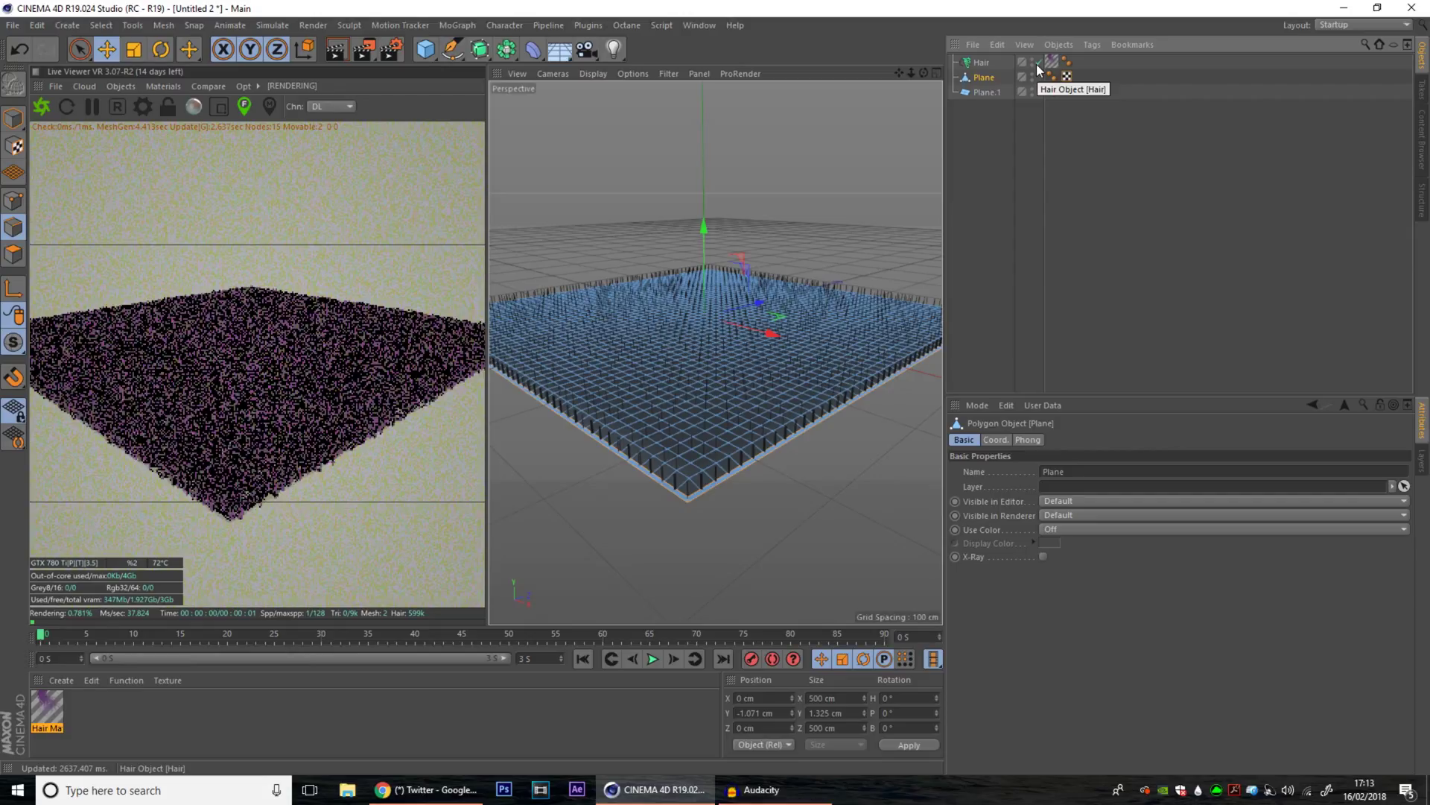
pyautogui.click(1040, 62)
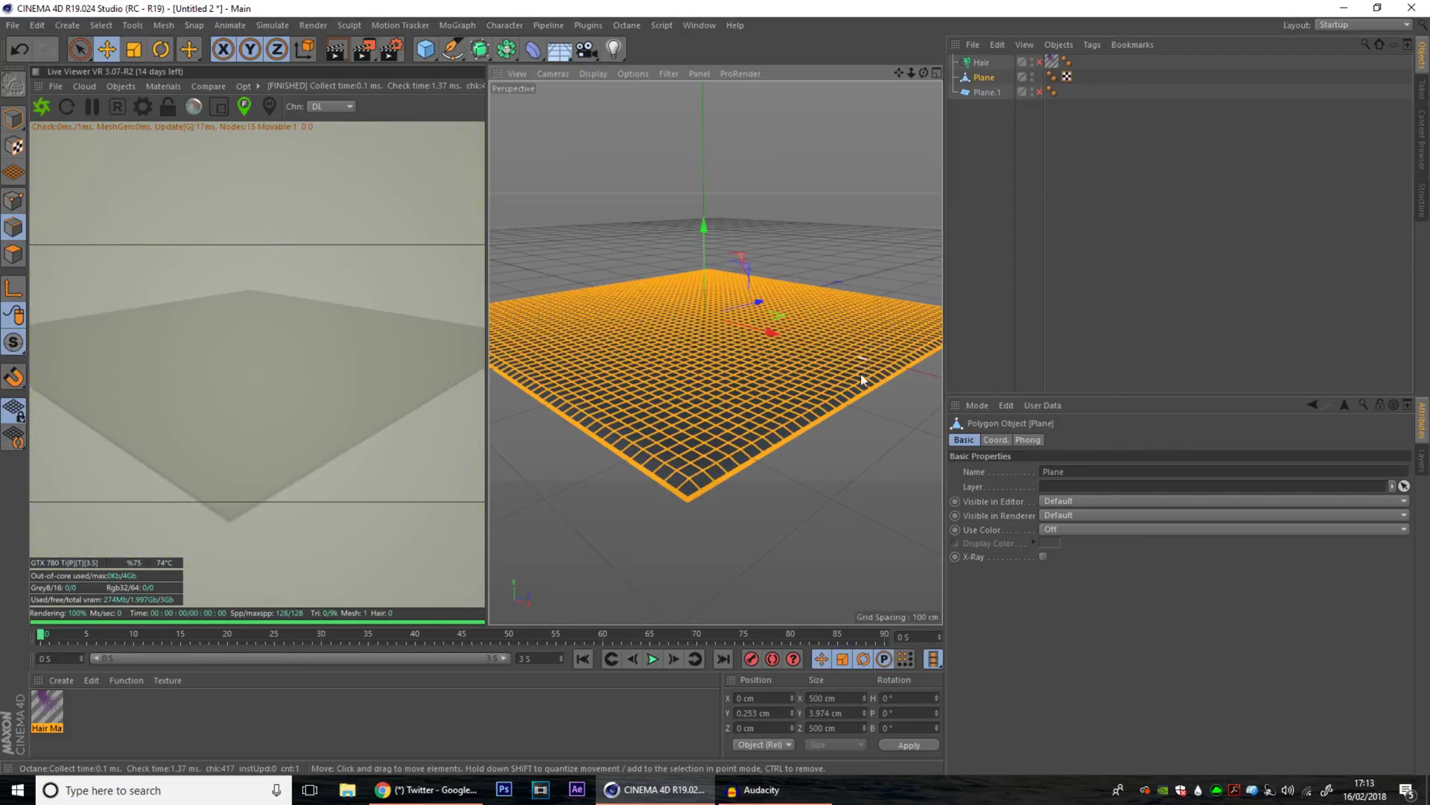
# Switch the plane to polygon mode and select all of its polygons.
pyautogui.click(824, 496)
pyautogui.click(856, 373)
pyautogui.click(820, 494)
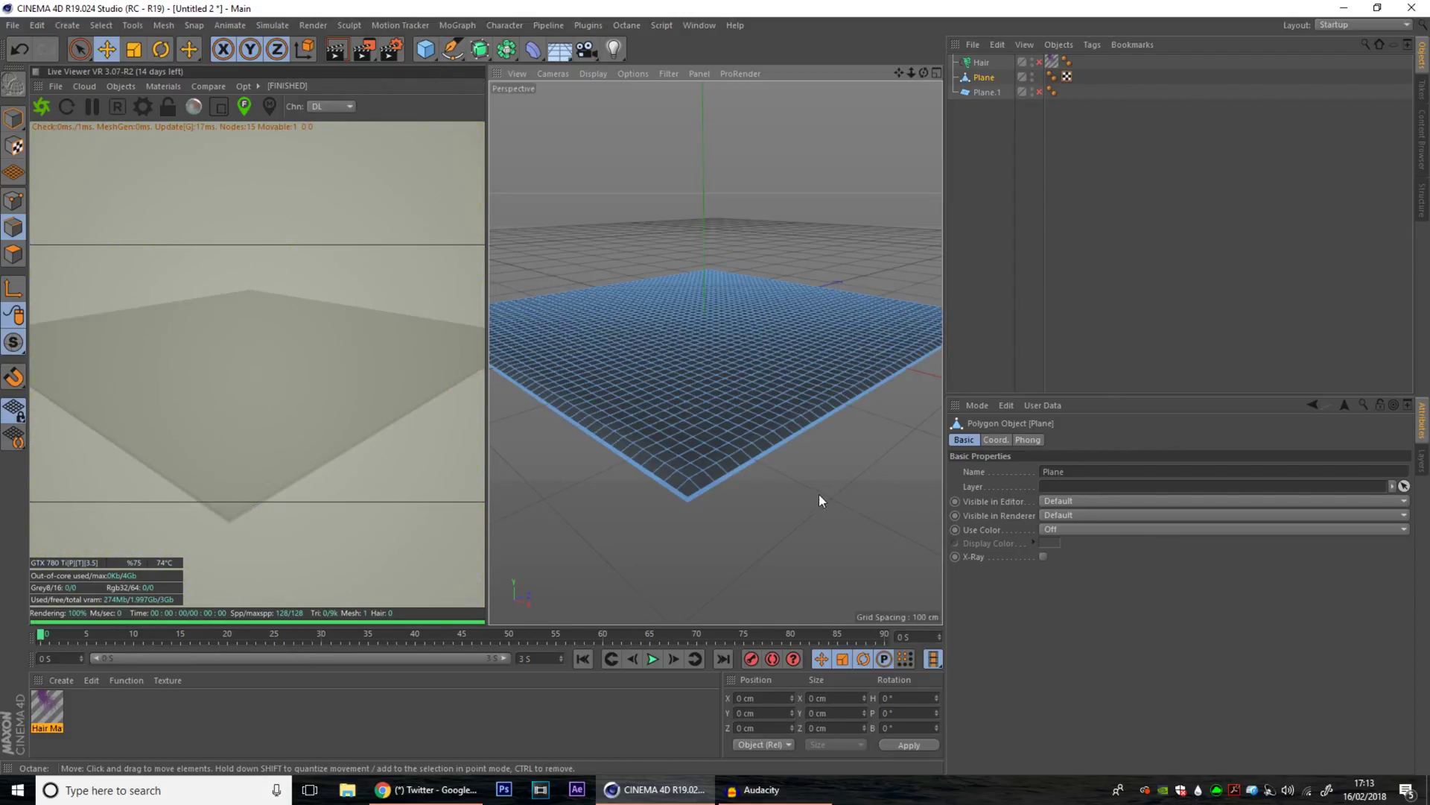
pyautogui.click(457, 399)
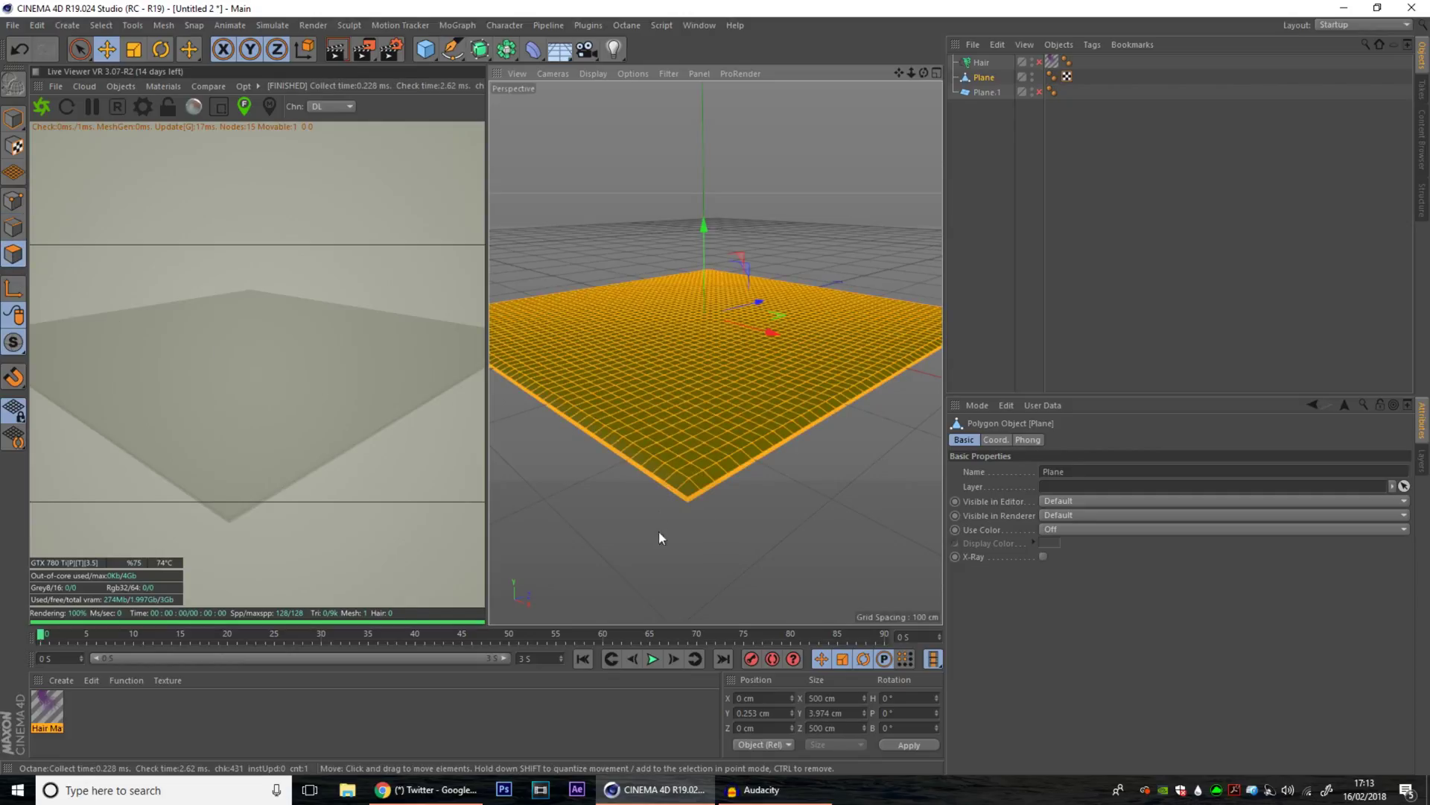
pyautogui.click(647, 571)
pyautogui.click(659, 498)
pyautogui.click(653, 490)
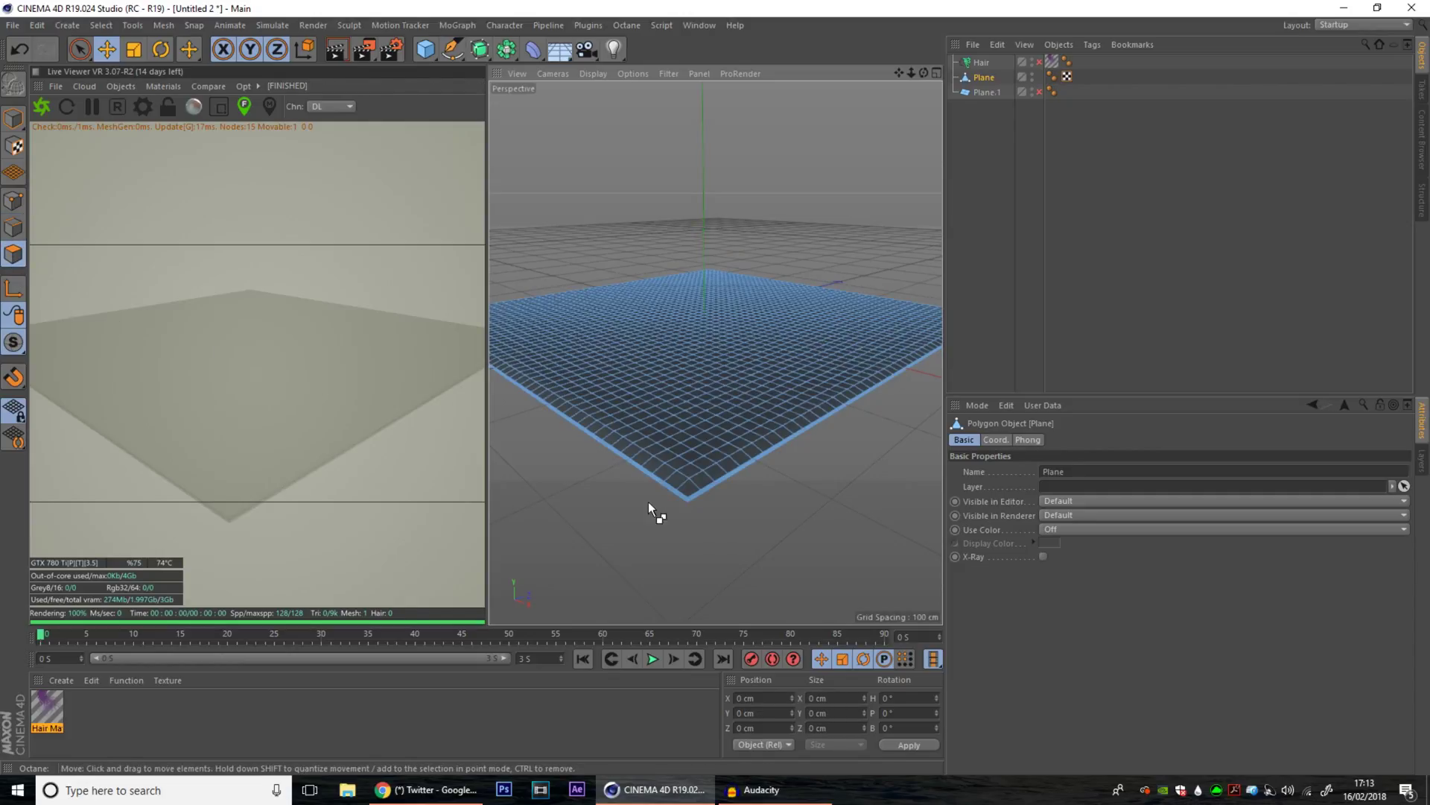
pyautogui.click(648, 502)
pyautogui.click(648, 496)
pyautogui.click(640, 493)
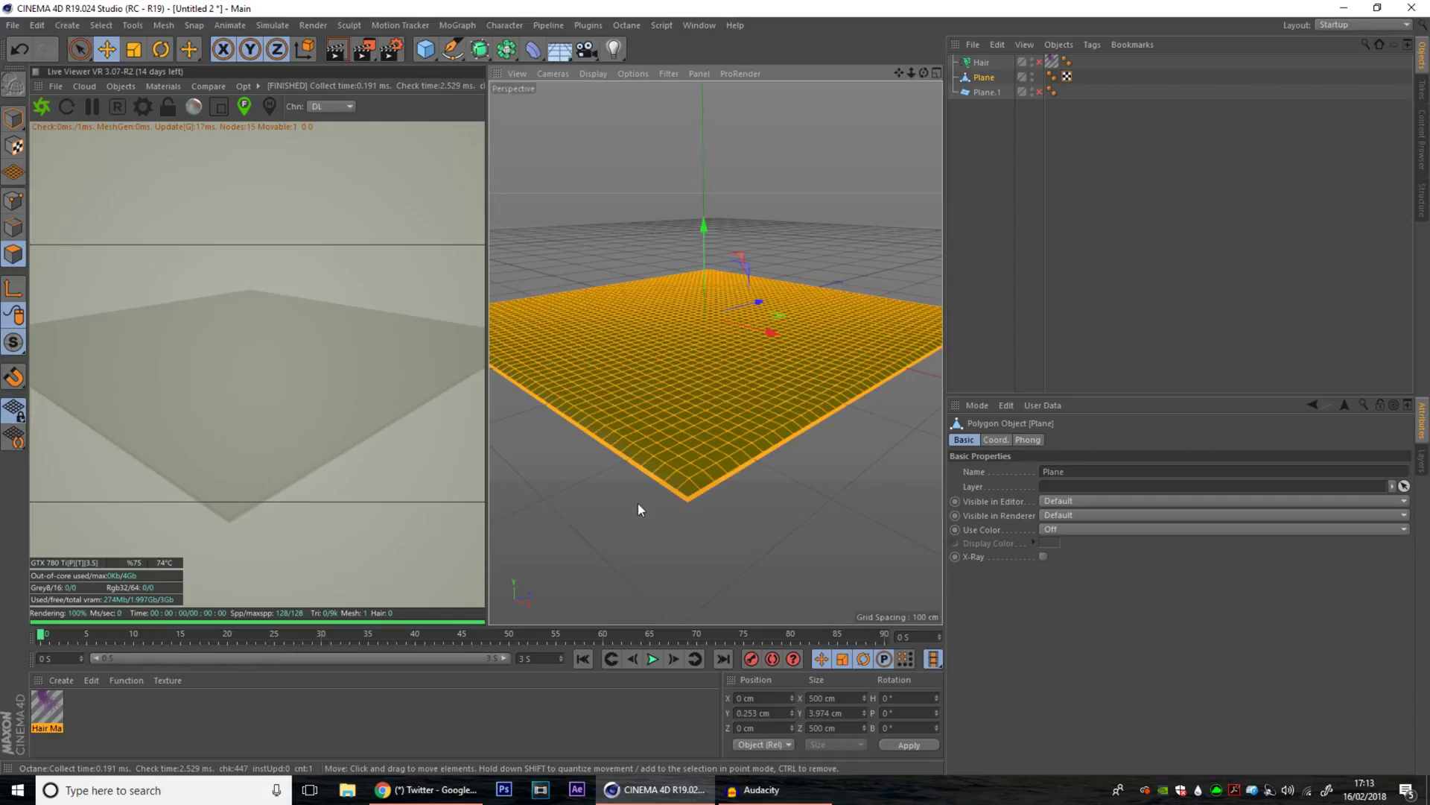
pyautogui.click(637, 500)
pyautogui.click(692, 374)
pyautogui.click(815, 474)
pyautogui.hotkey('ctrl', 'a')
# Extrude all polygons of the plane by about 1.905 cm and enable the Hair object again.
pyautogui.rightClick(812, 470)
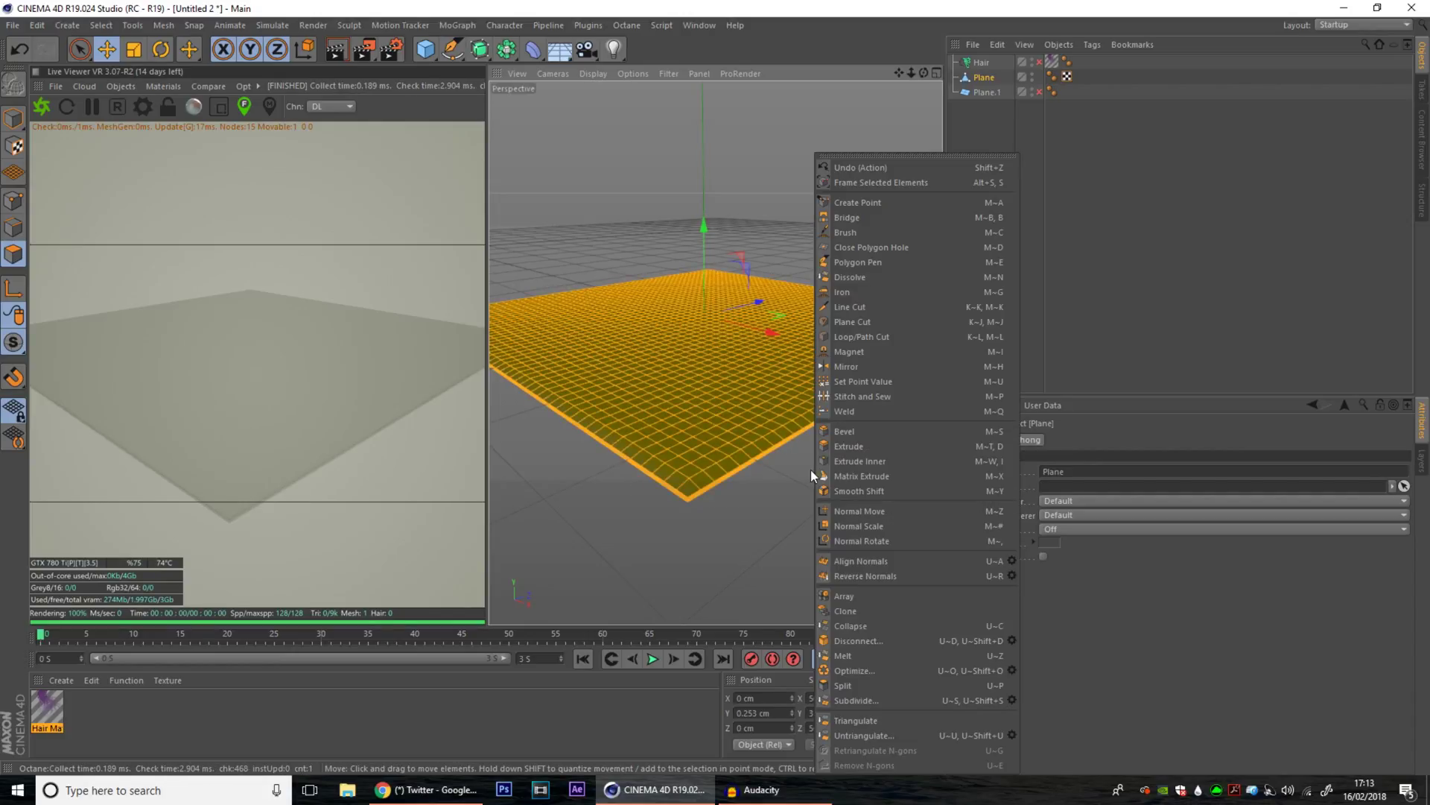
pyautogui.click(874, 448)
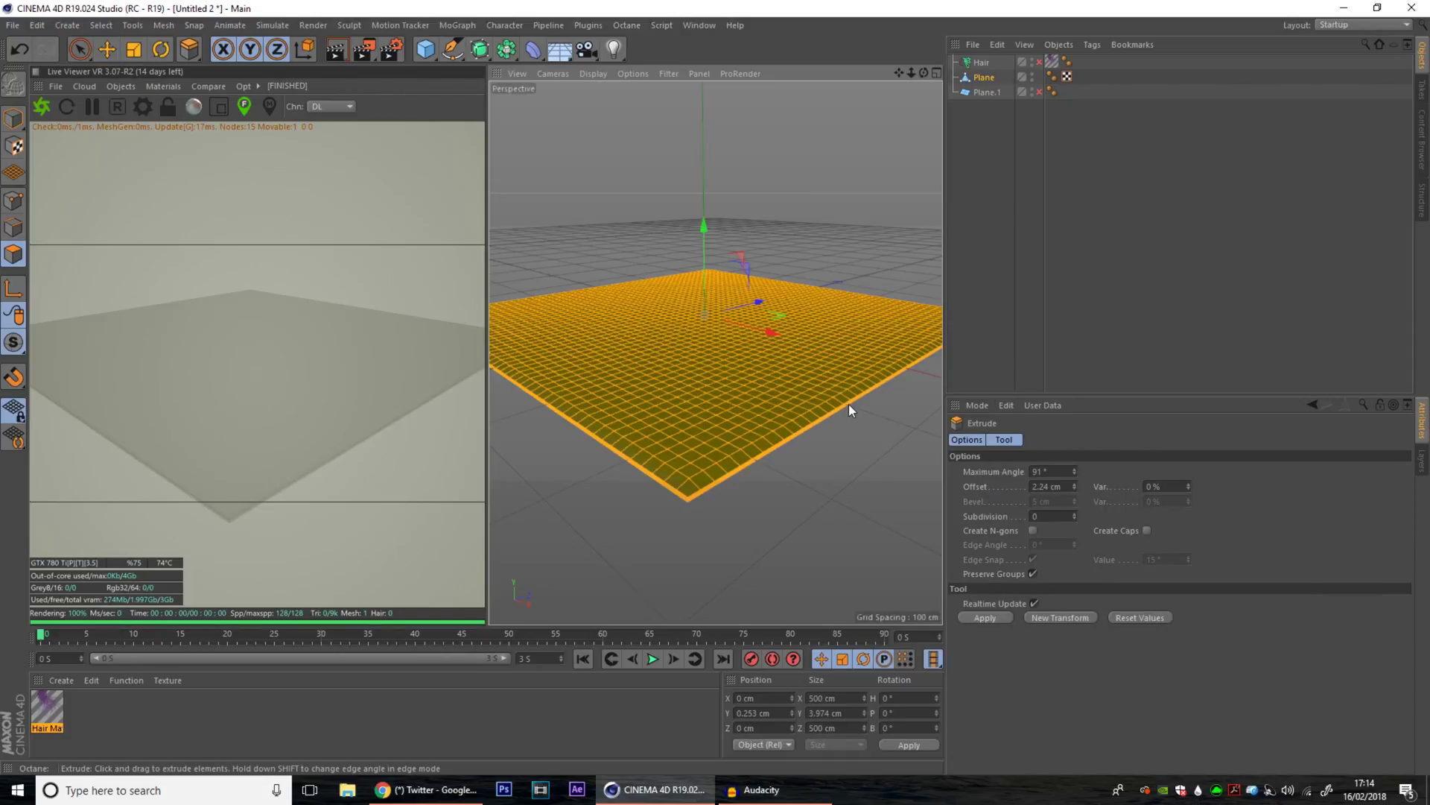
pyautogui.click(1073, 231)
pyautogui.click(985, 78)
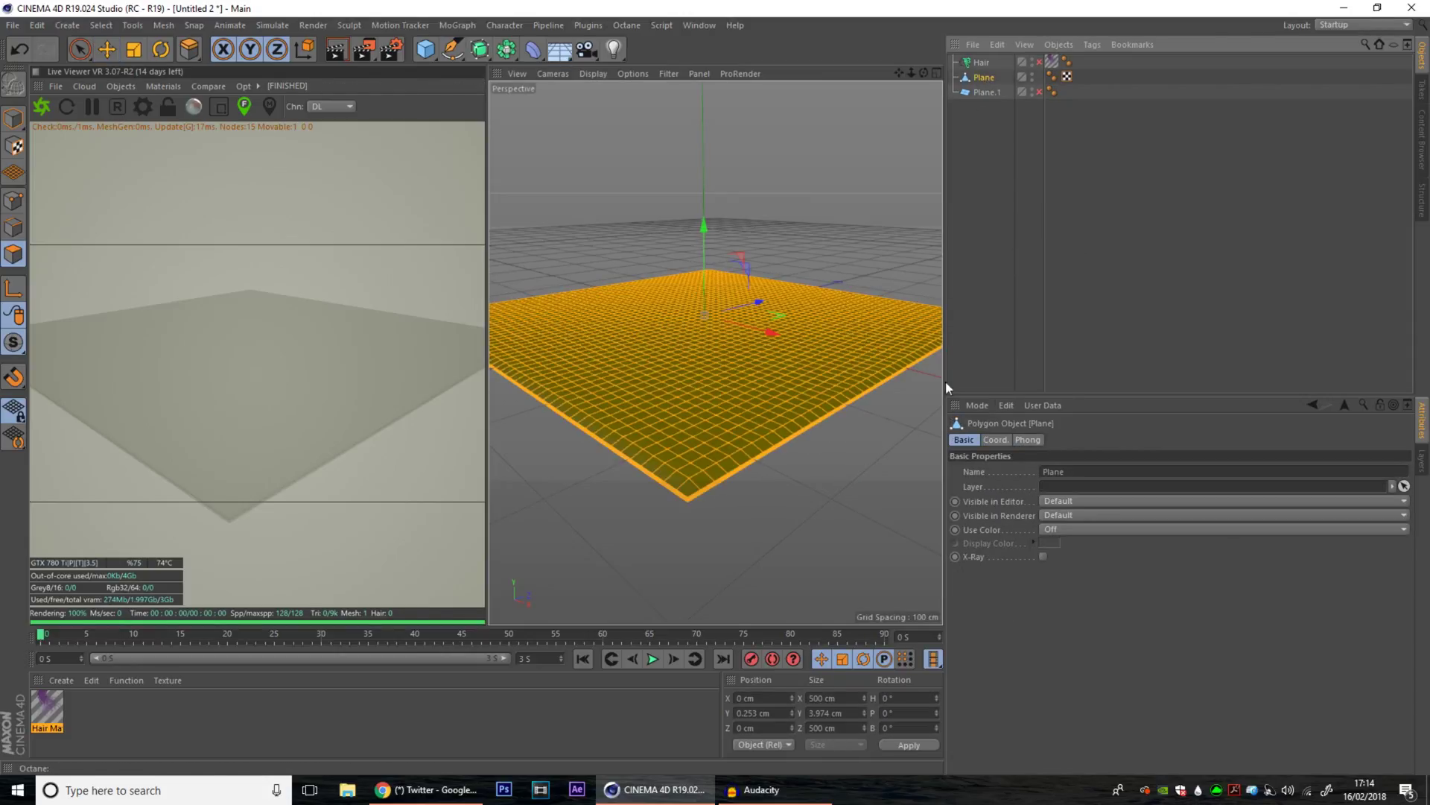
pyautogui.rightClick(756, 513)
pyautogui.click(816, 445)
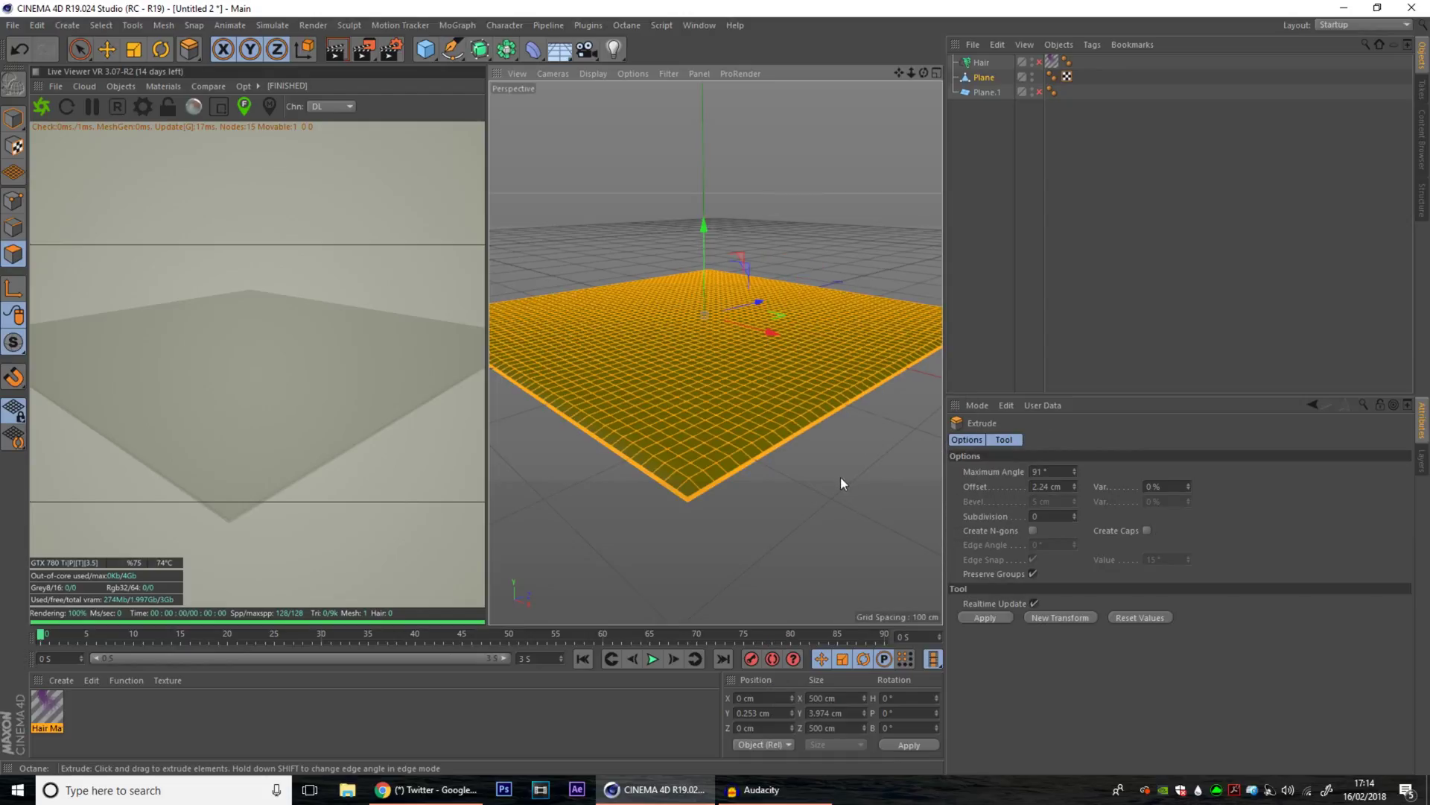
pyautogui.moveTo(841, 481); pyautogui.dragTo(856, 459)
pyautogui.click(1040, 62)
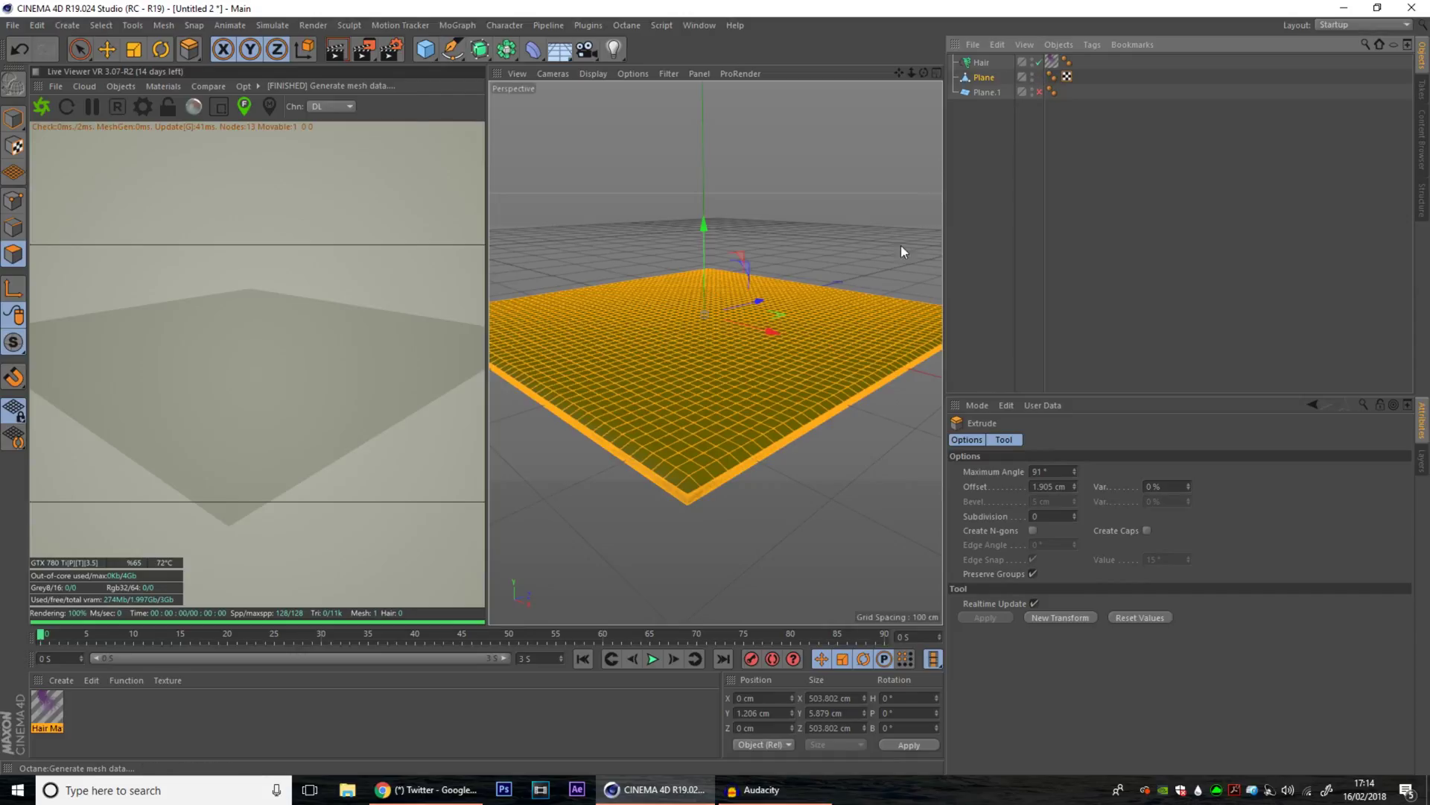
pyautogui.click(535, 472)
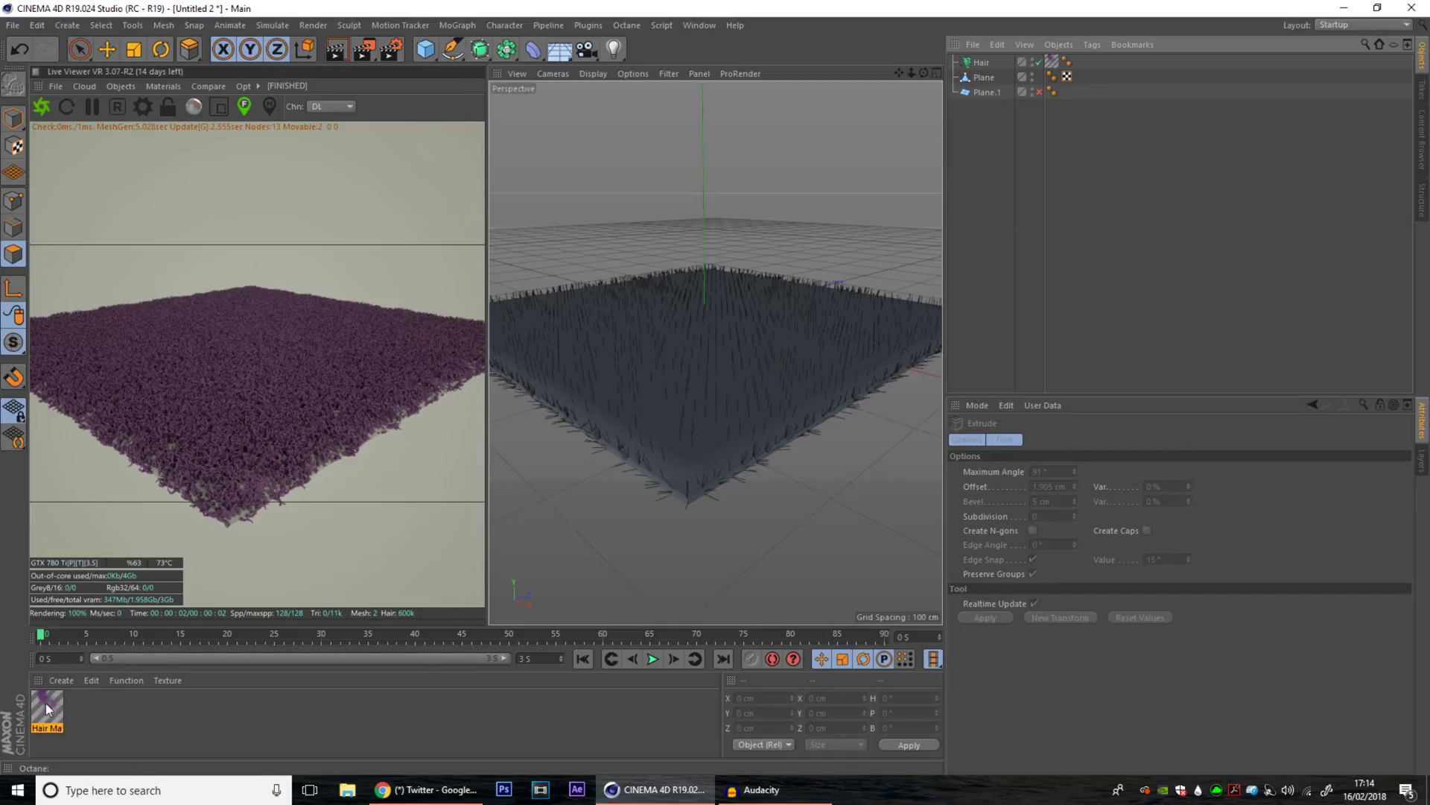
# Create a new Octane Material for the scene.
pyautogui.click(61, 681)
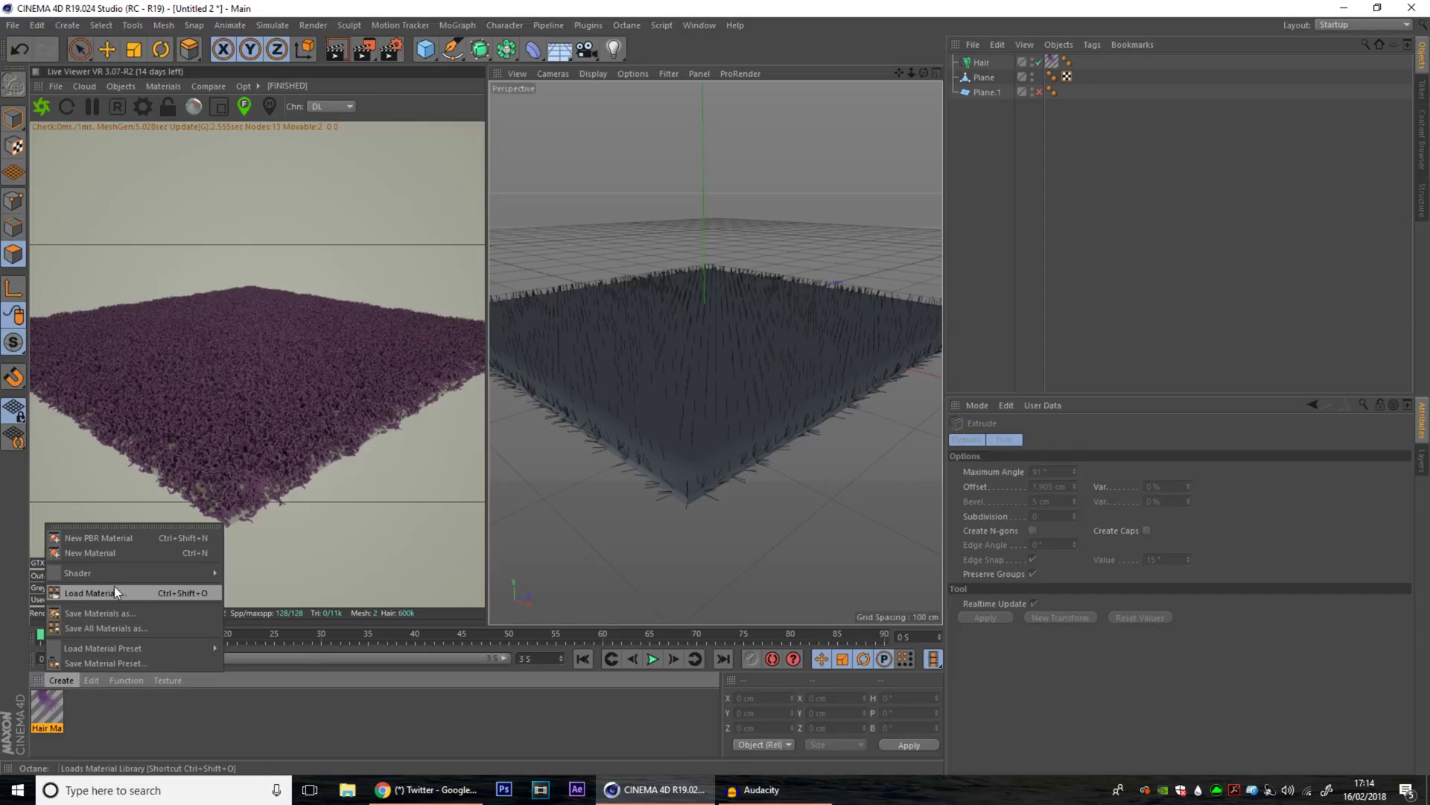
pyautogui.moveTo(211, 572)
pyautogui.moveTo(322, 542)
pyautogui.click(410, 542)
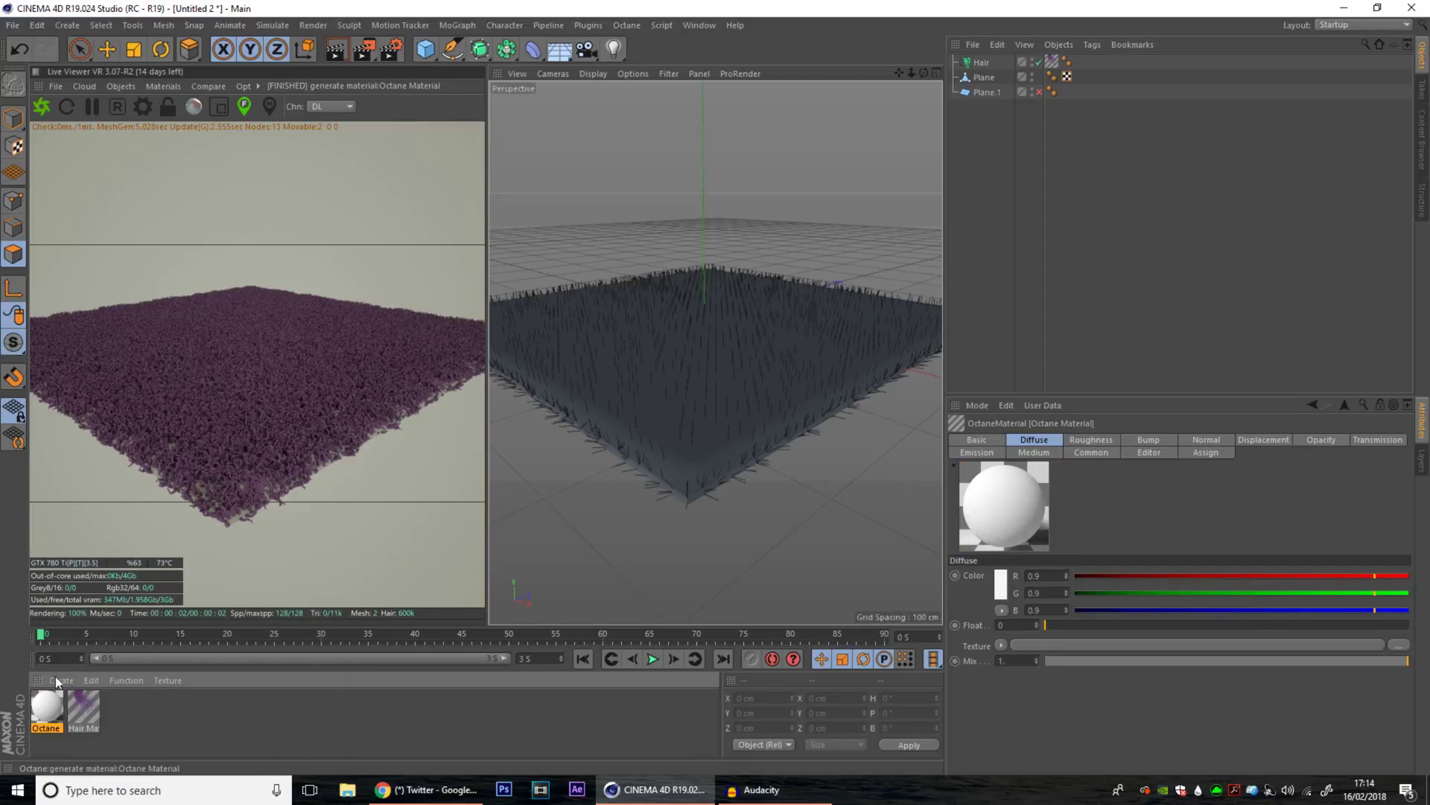
# Apply the Octane Material to the Plane object and open that material for editing.
pyautogui.moveTo(993, 79); pyautogui.dragTo(992, 78)
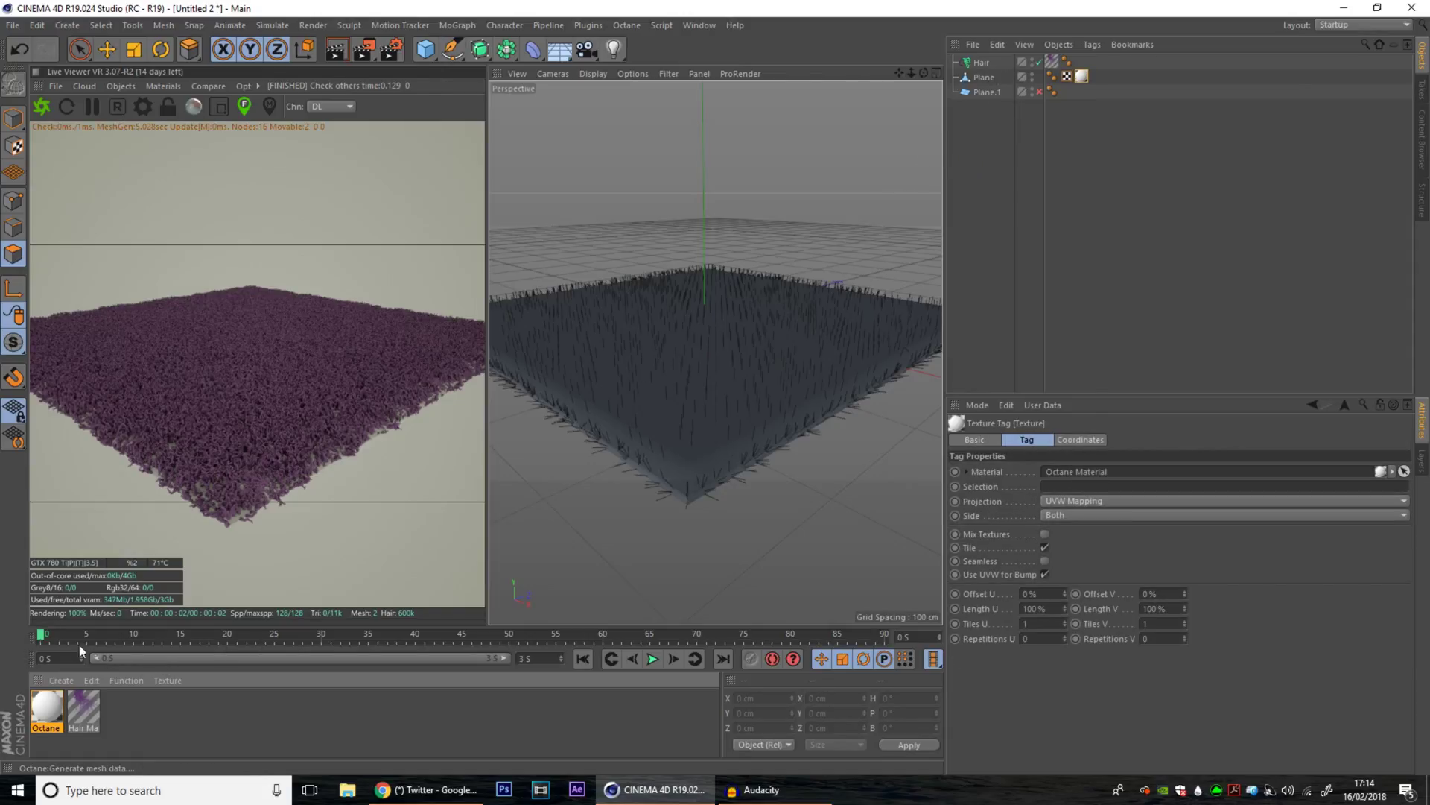
pyautogui.click(42, 709)
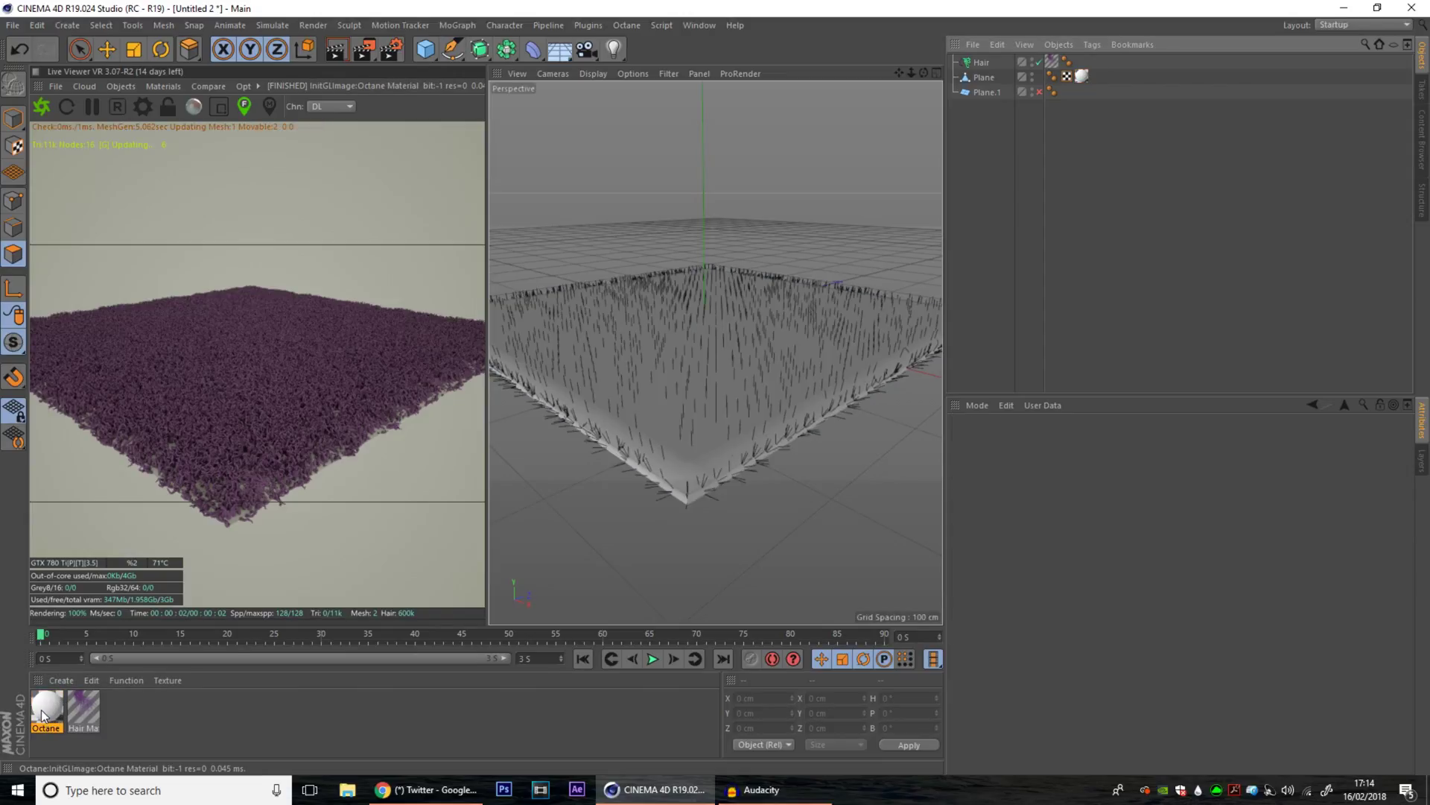
pyautogui.click(42, 709)
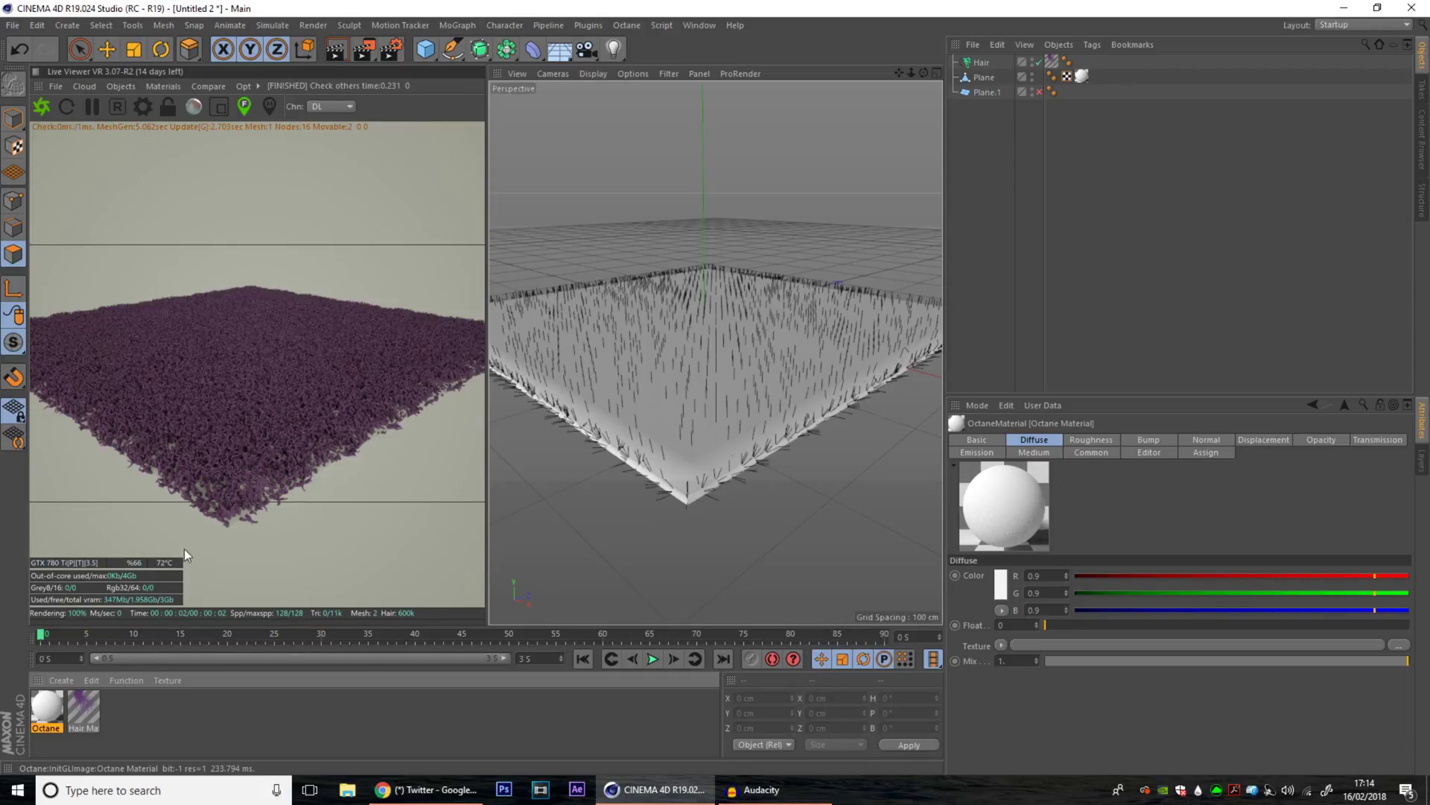
pyautogui.doubleClick(46, 707)
pyautogui.moveTo(496, 104); pyautogui.dragTo(881, 91)
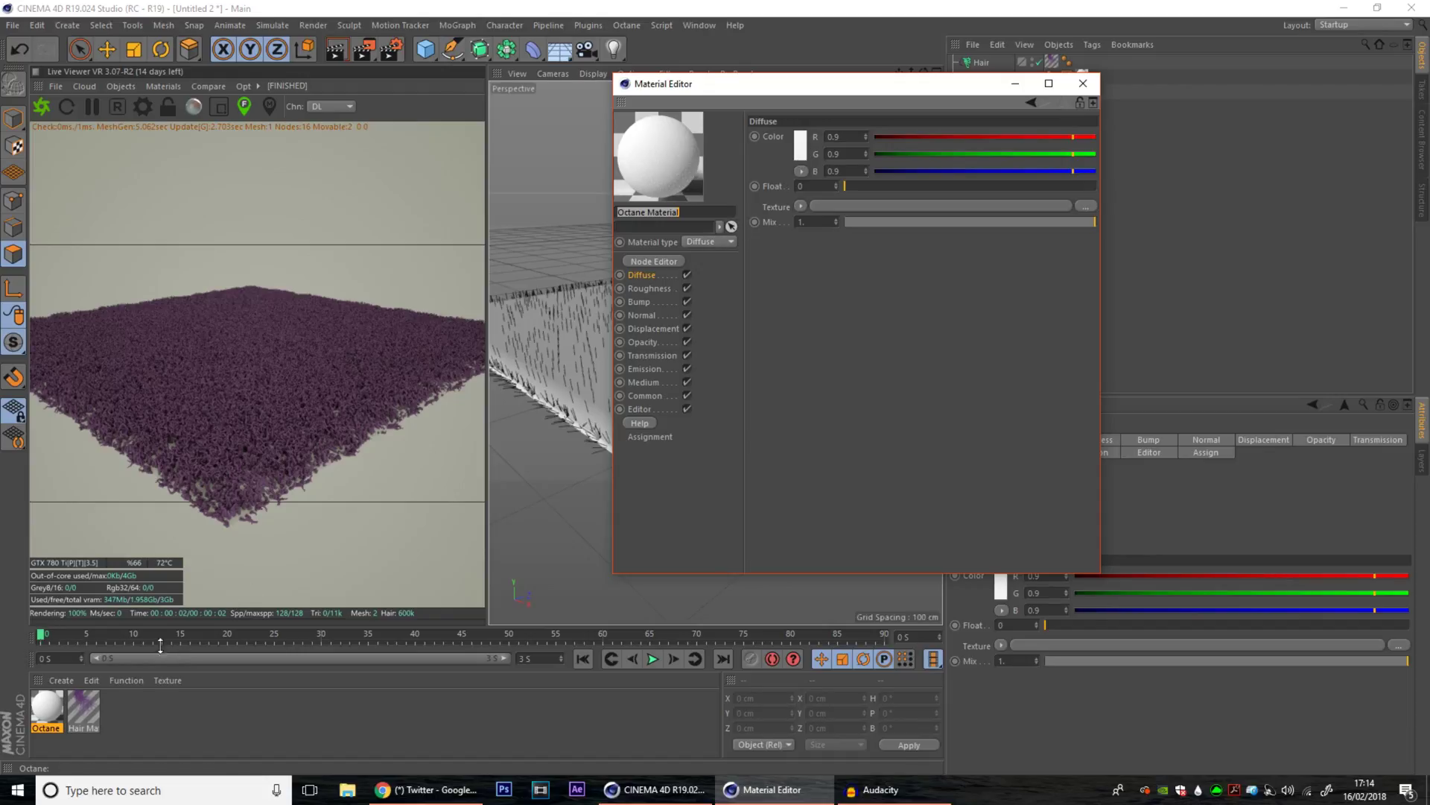
# Check the HSV values of the root colour in the hair material's colour gradient.
pyautogui.click(84, 706)
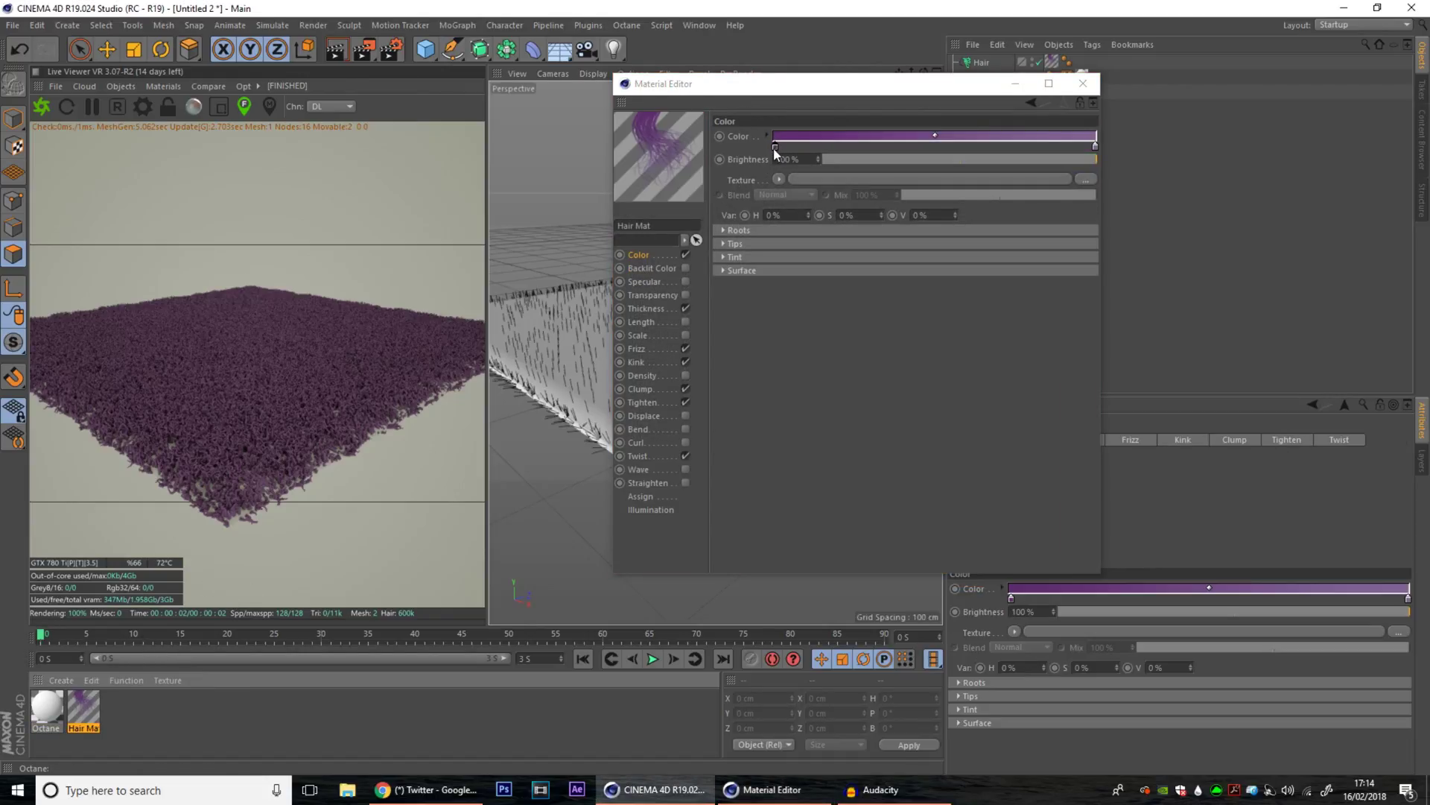
pyautogui.doubleClick(774, 147)
pyautogui.moveTo(781, 114); pyautogui.dragTo(775, 215)
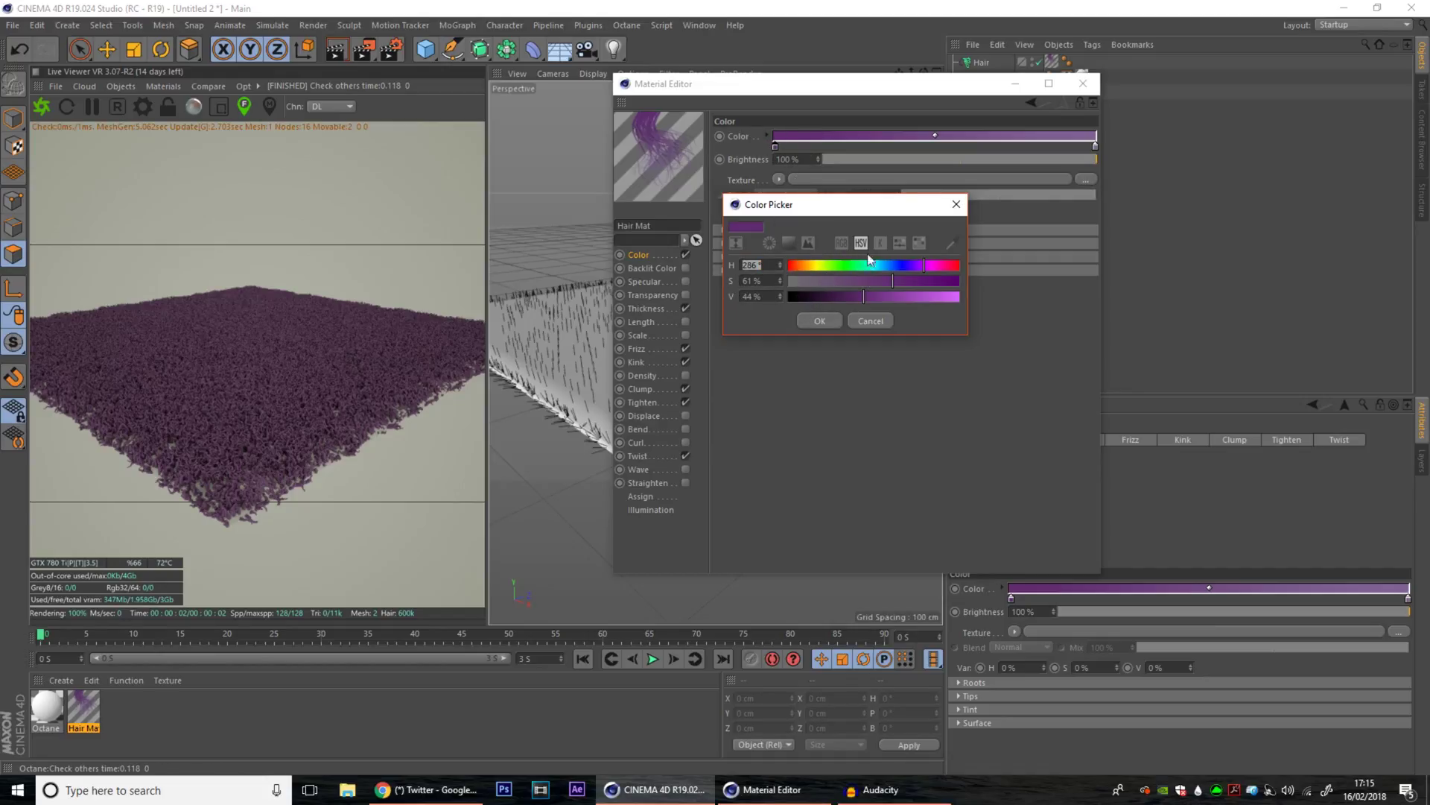
pyautogui.click(825, 324)
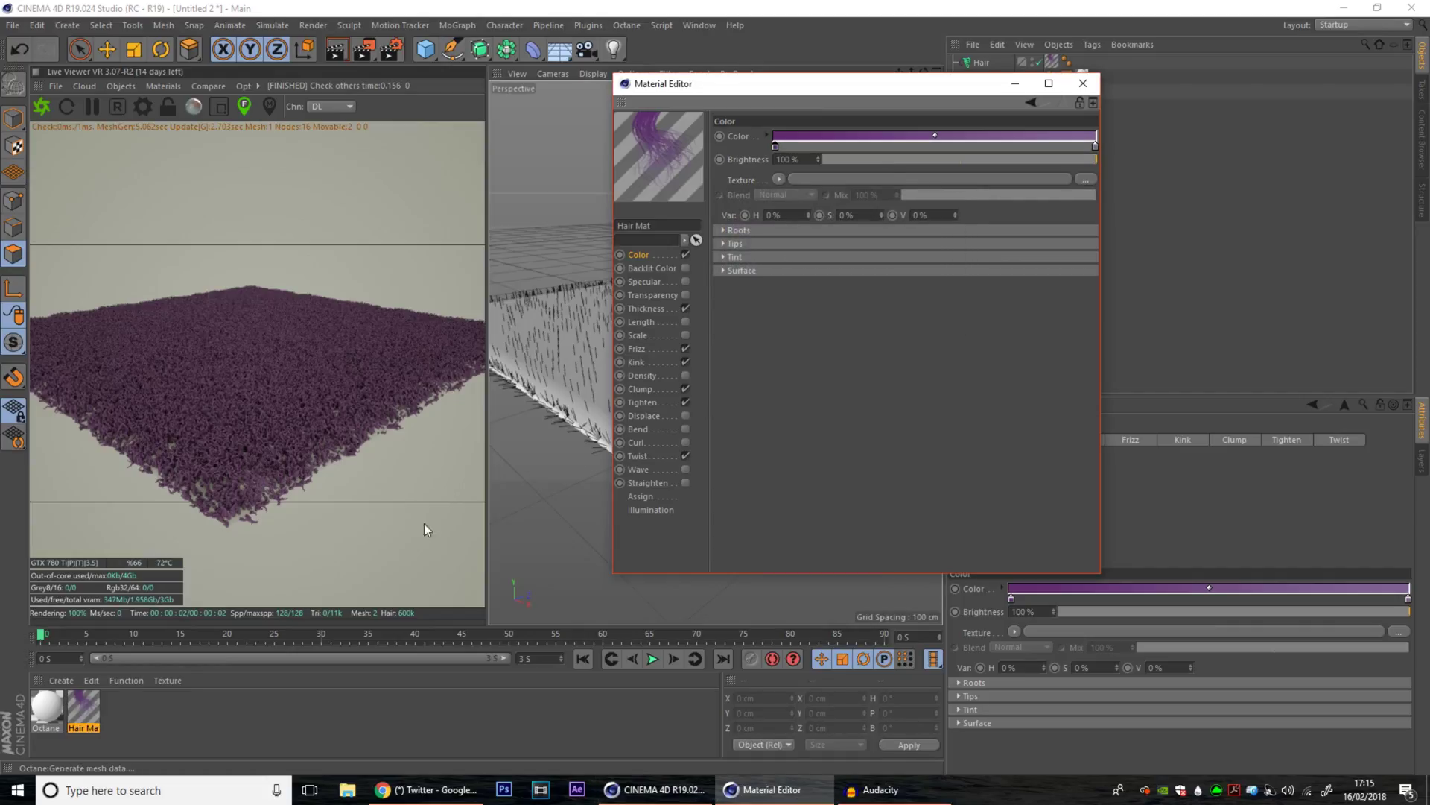
# Set the Octane Material's diffuse colour to a dark purple of about R 0.12, G 0.044, B 0.155.
pyautogui.click(45, 717)
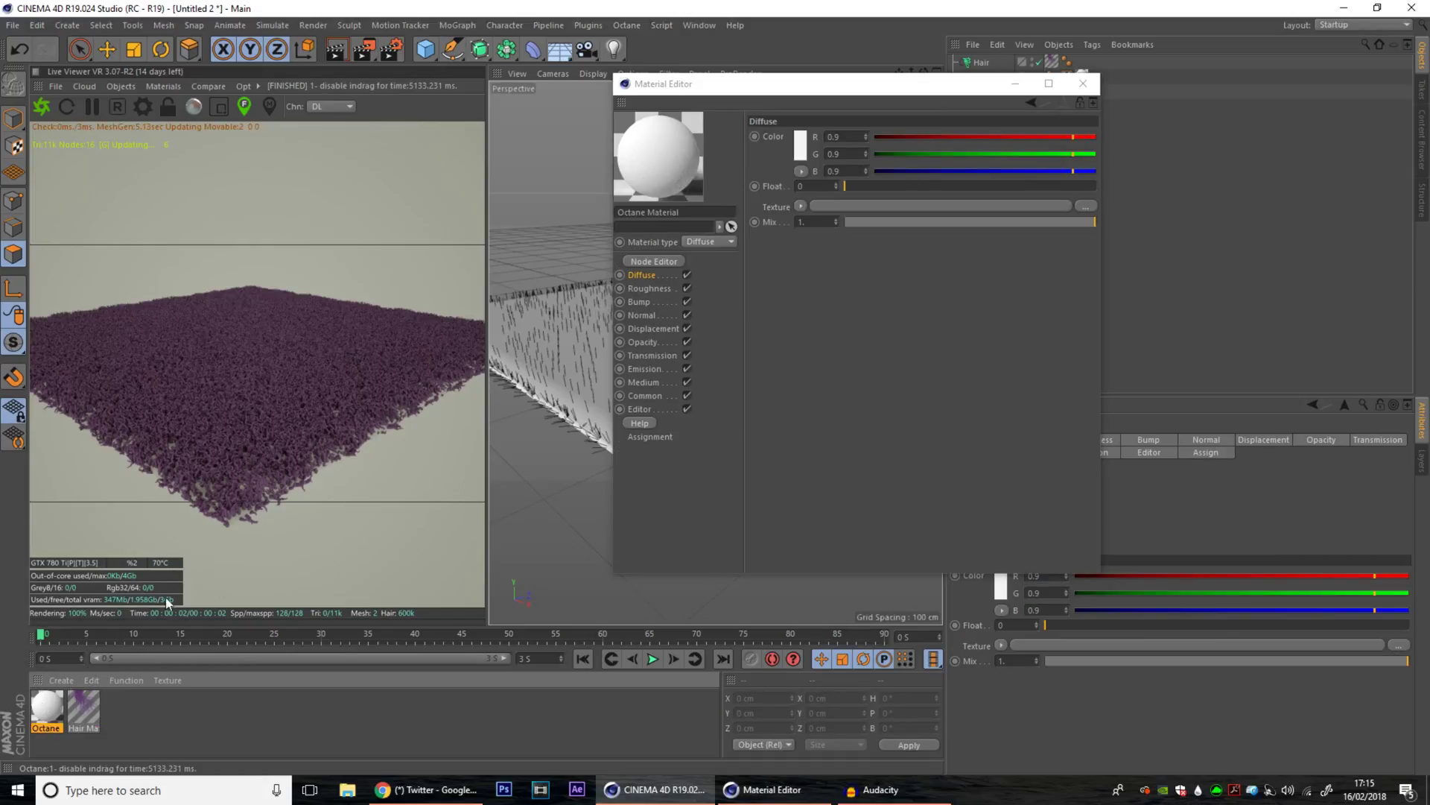
pyautogui.click(800, 157)
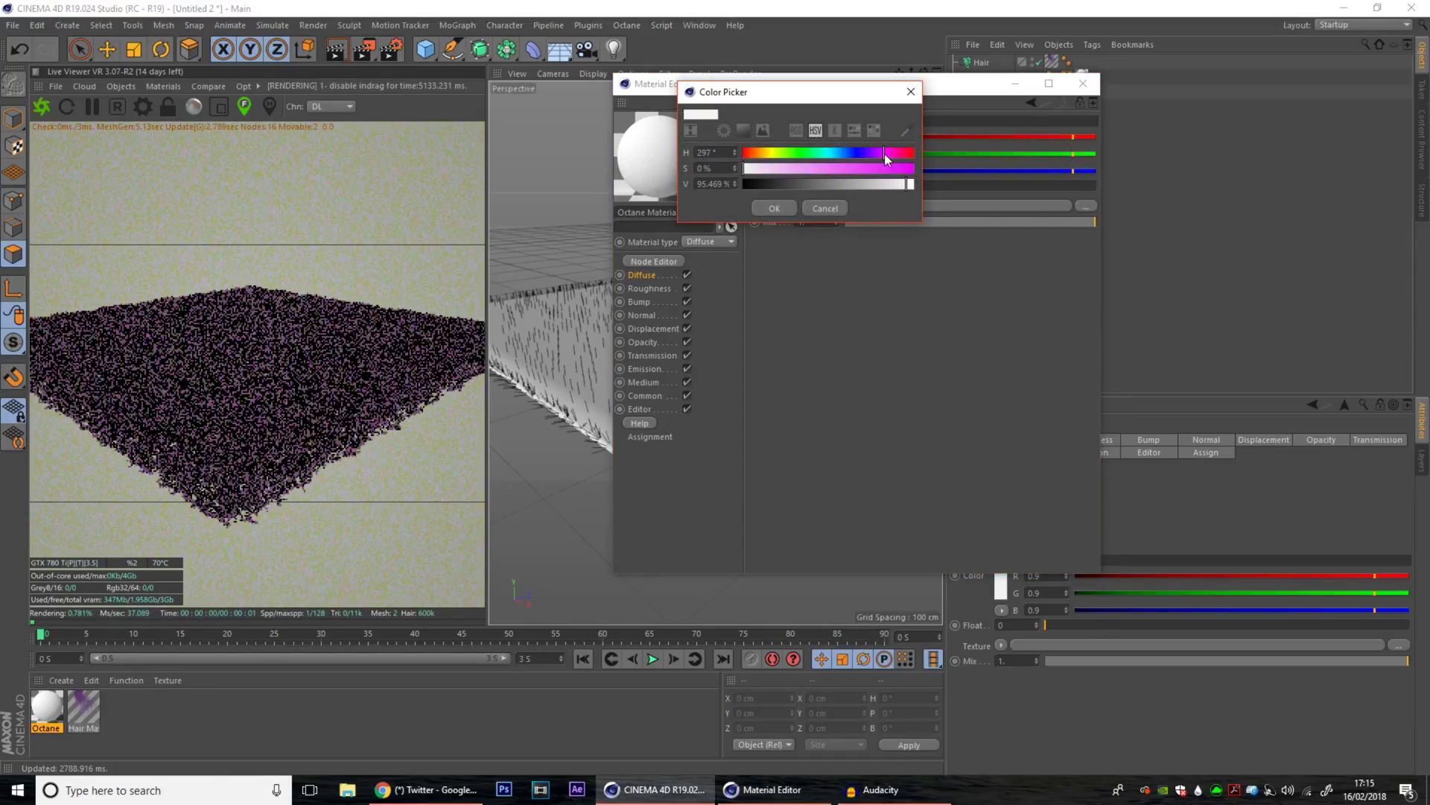
pyautogui.click(830, 168)
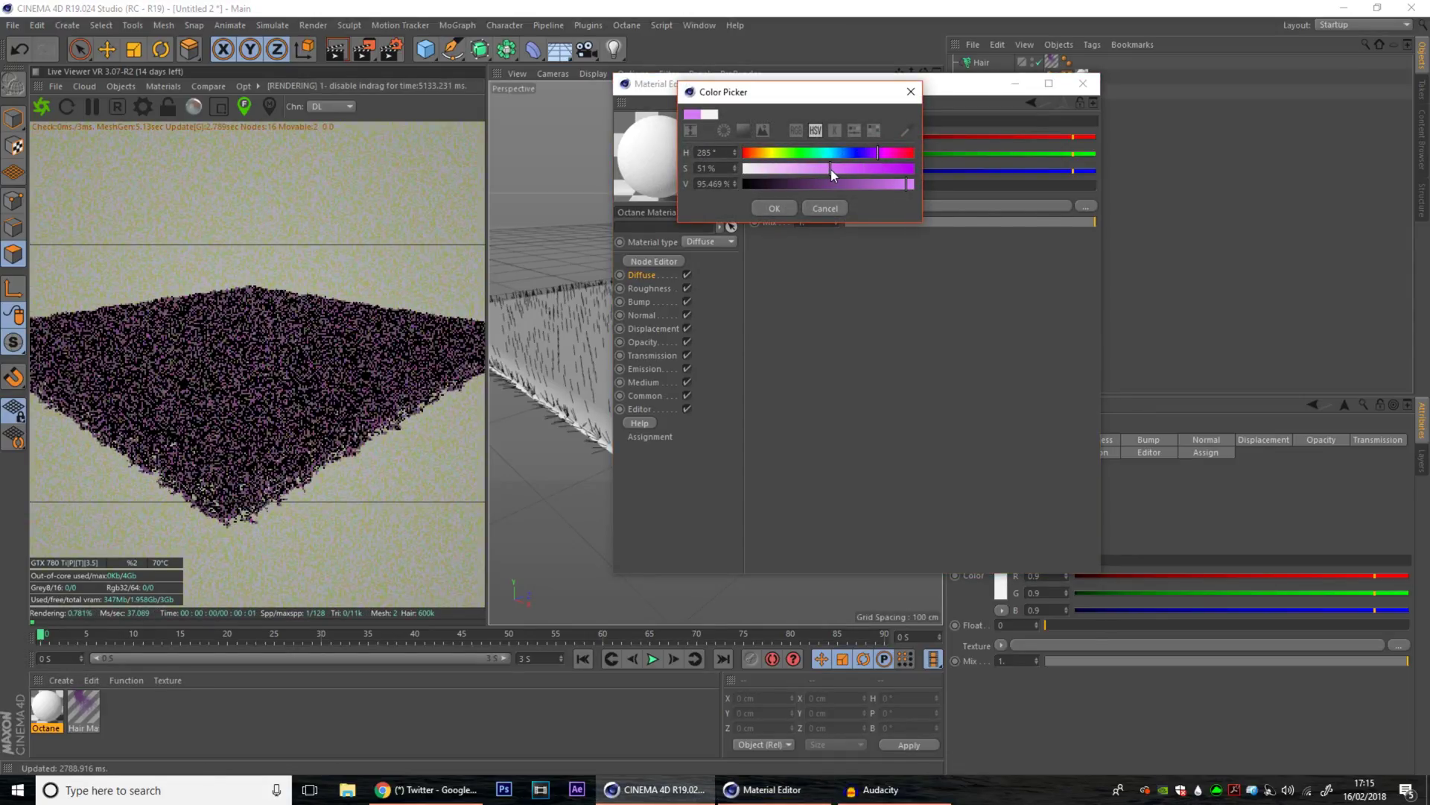
pyautogui.click(818, 184)
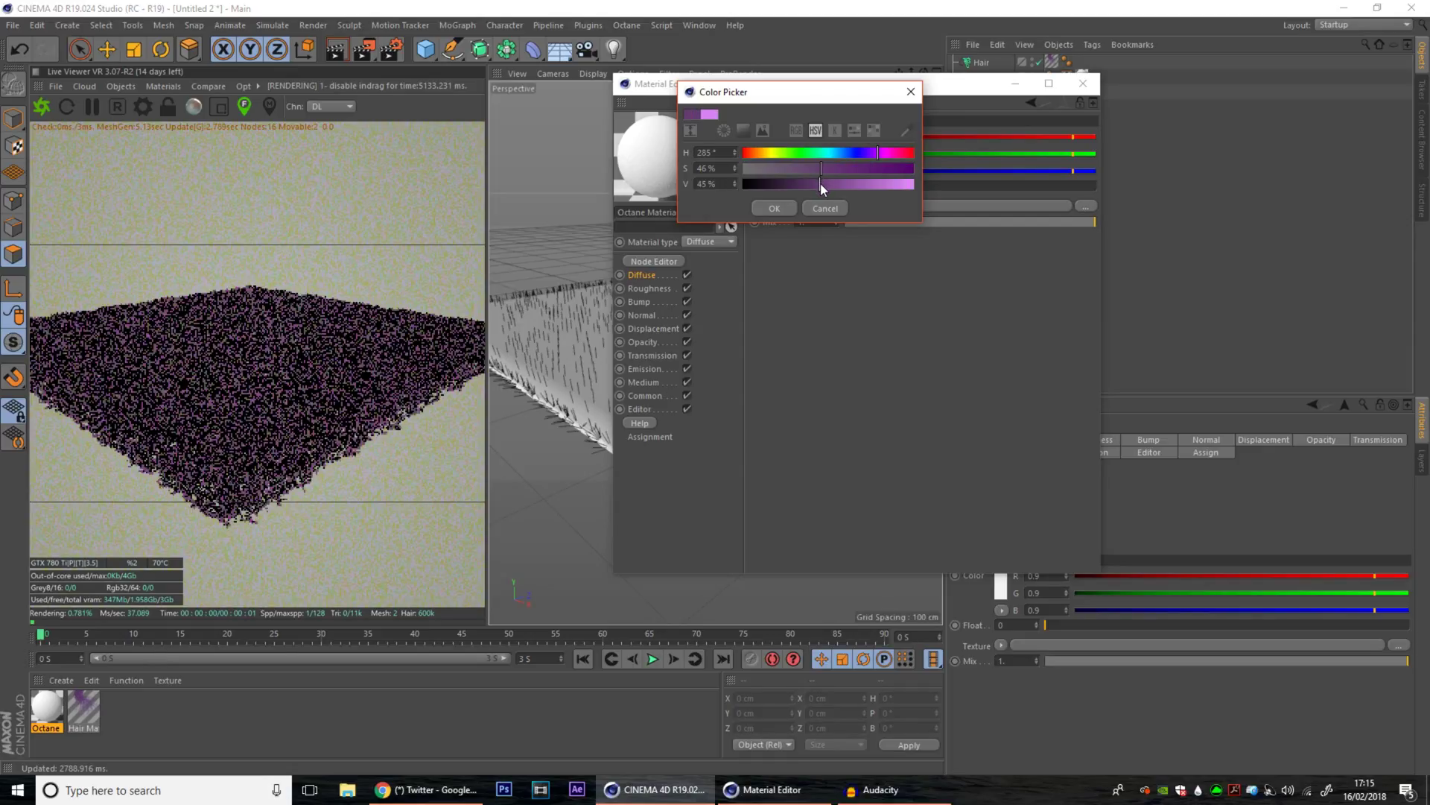
pyautogui.click(775, 208)
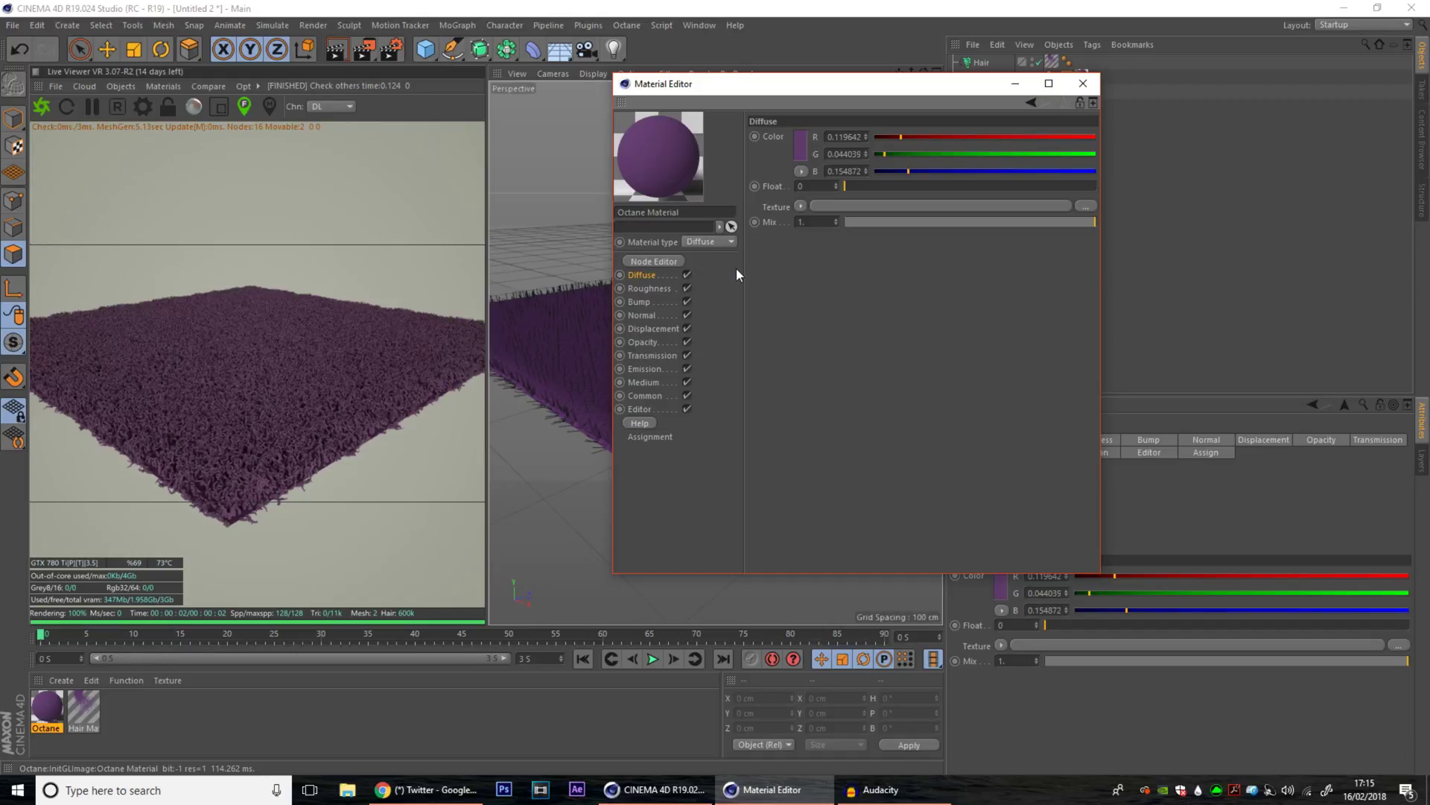
# Change the Octane Material's type to Glossy and set its roughness float to 0.5.
pyautogui.click(708, 241)
pyautogui.click(704, 259)
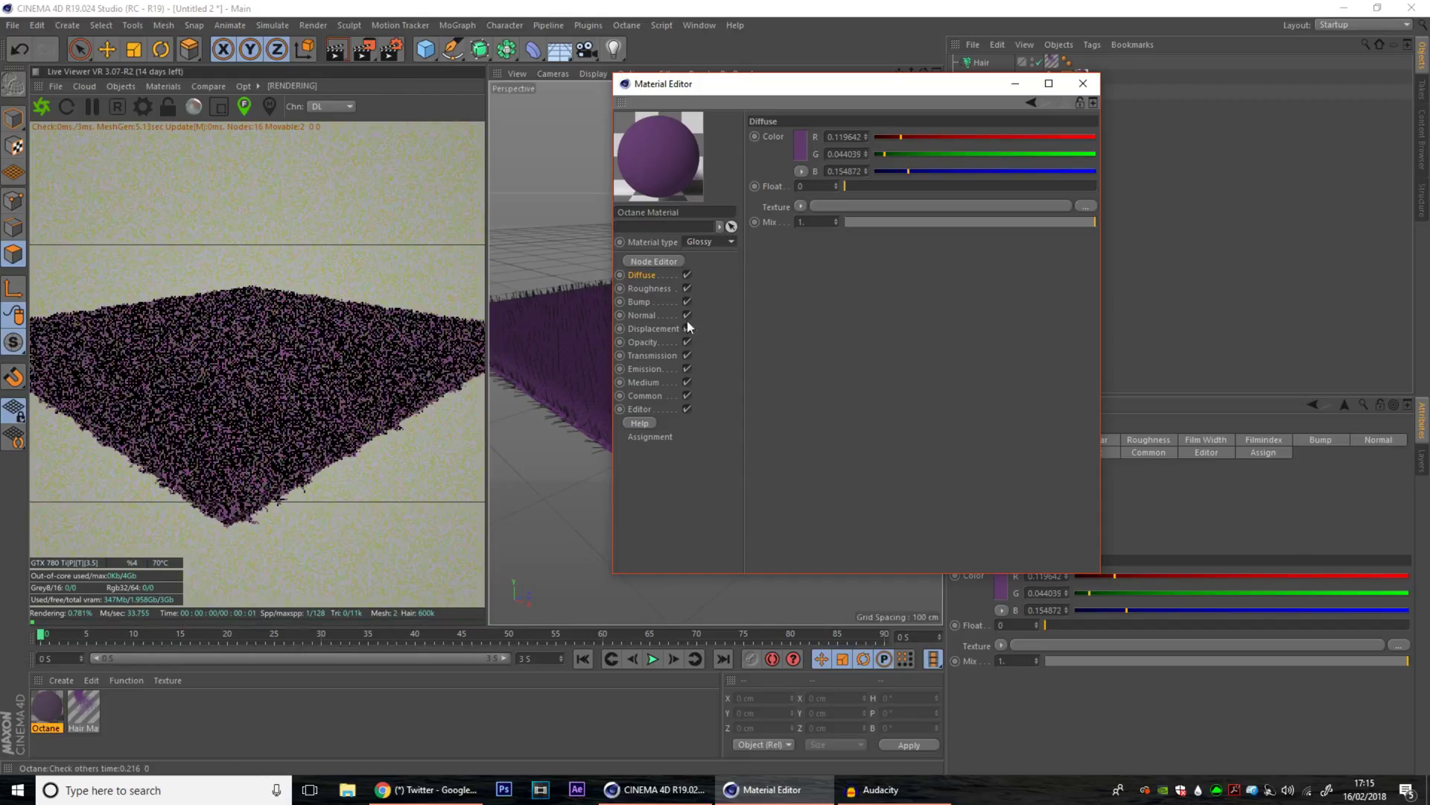
pyautogui.click(638, 395)
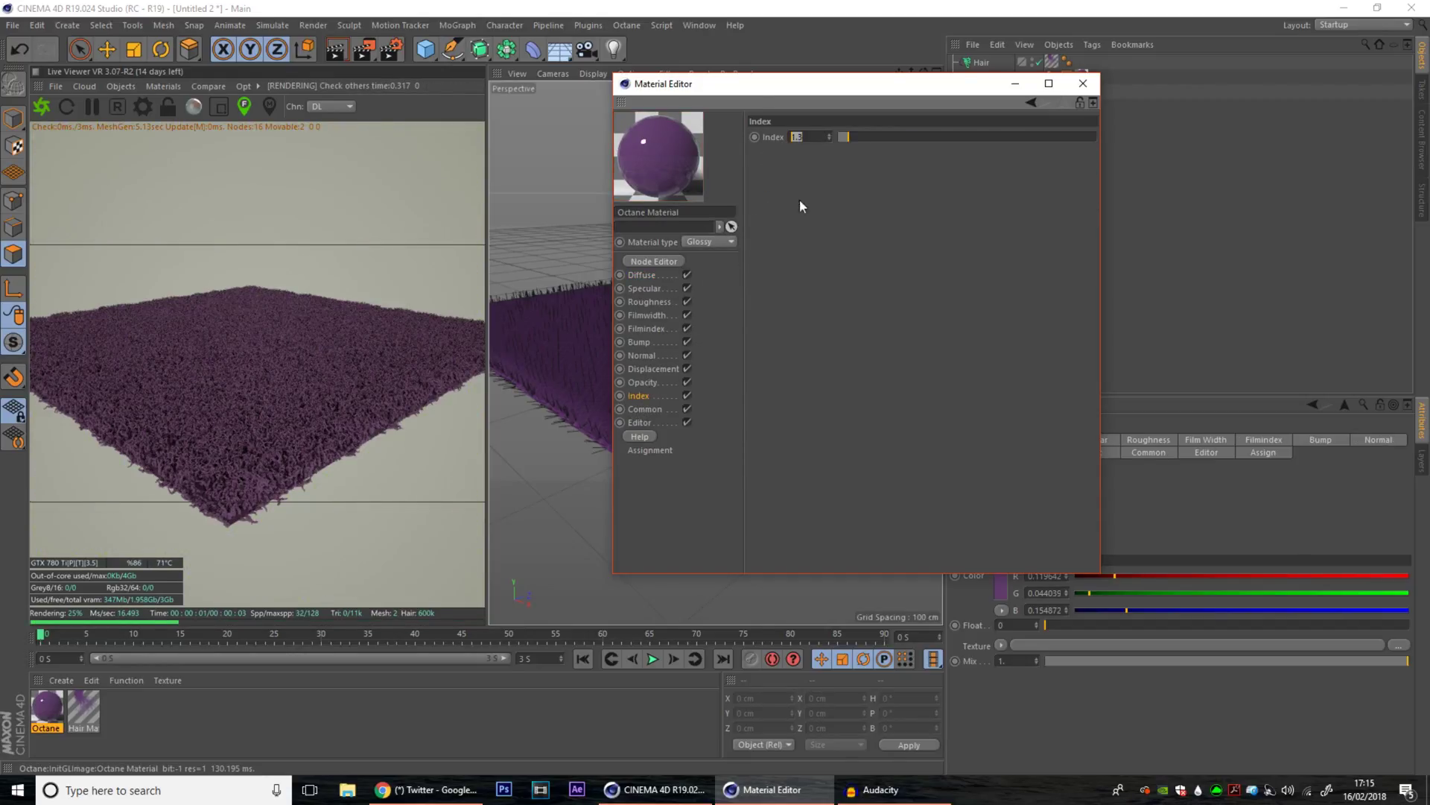
pyautogui.click(649, 302)
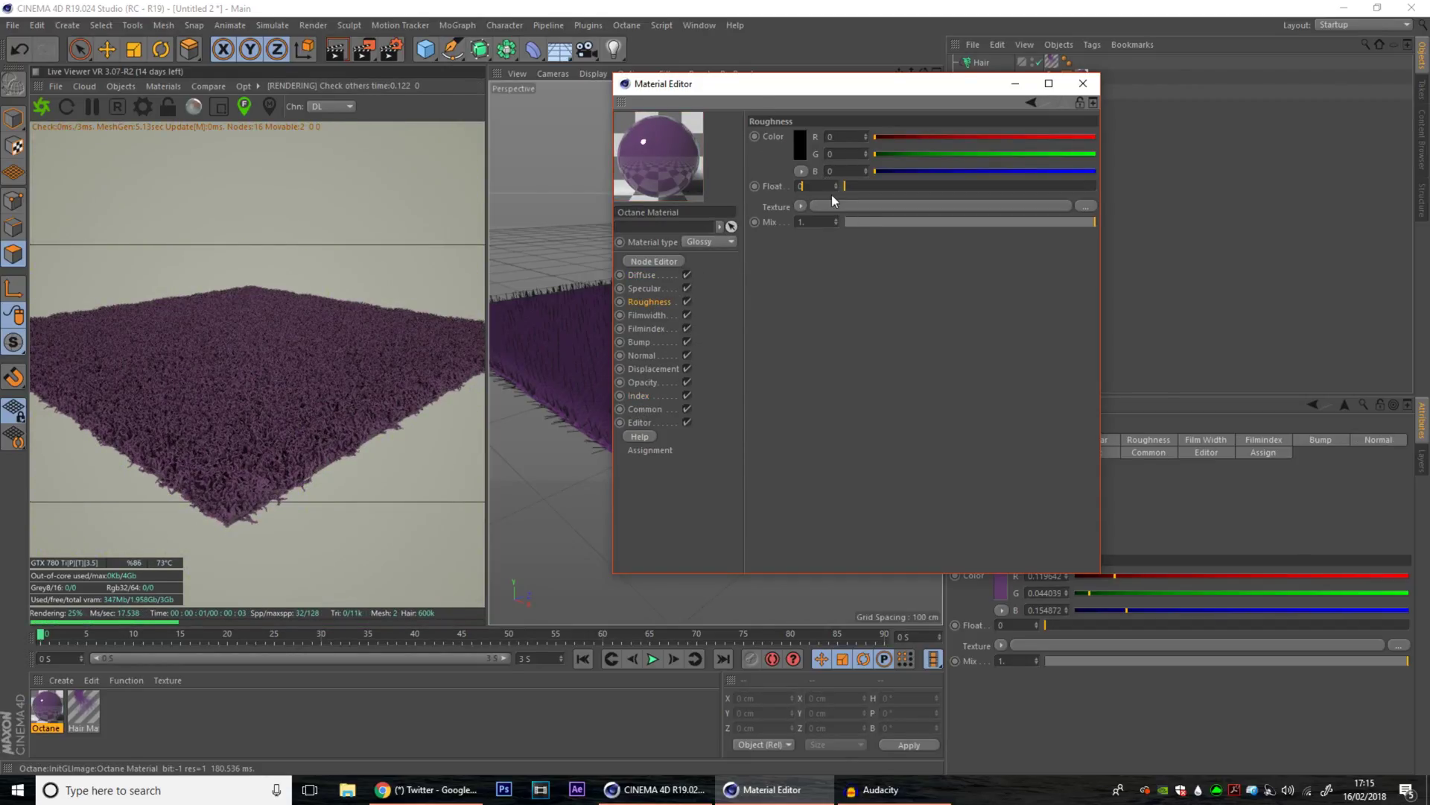
pyautogui.write('.5')
pyautogui.press('Return')
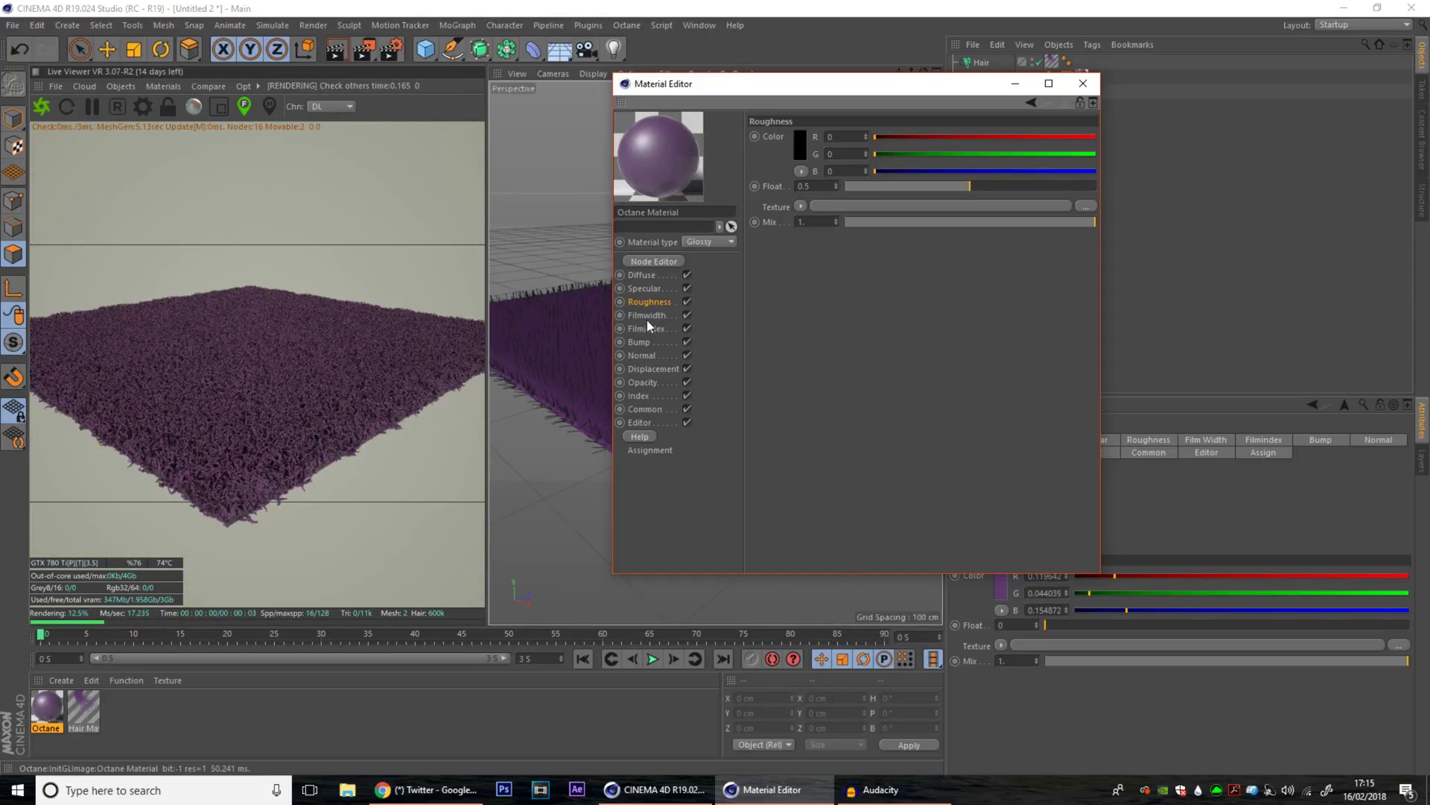
# Add an ImageTexture with FabricFleece001_NRM_4K to the material's Normal channel without copying the image to the project, and close the editor.
pyautogui.click(642, 355)
pyautogui.click(801, 142)
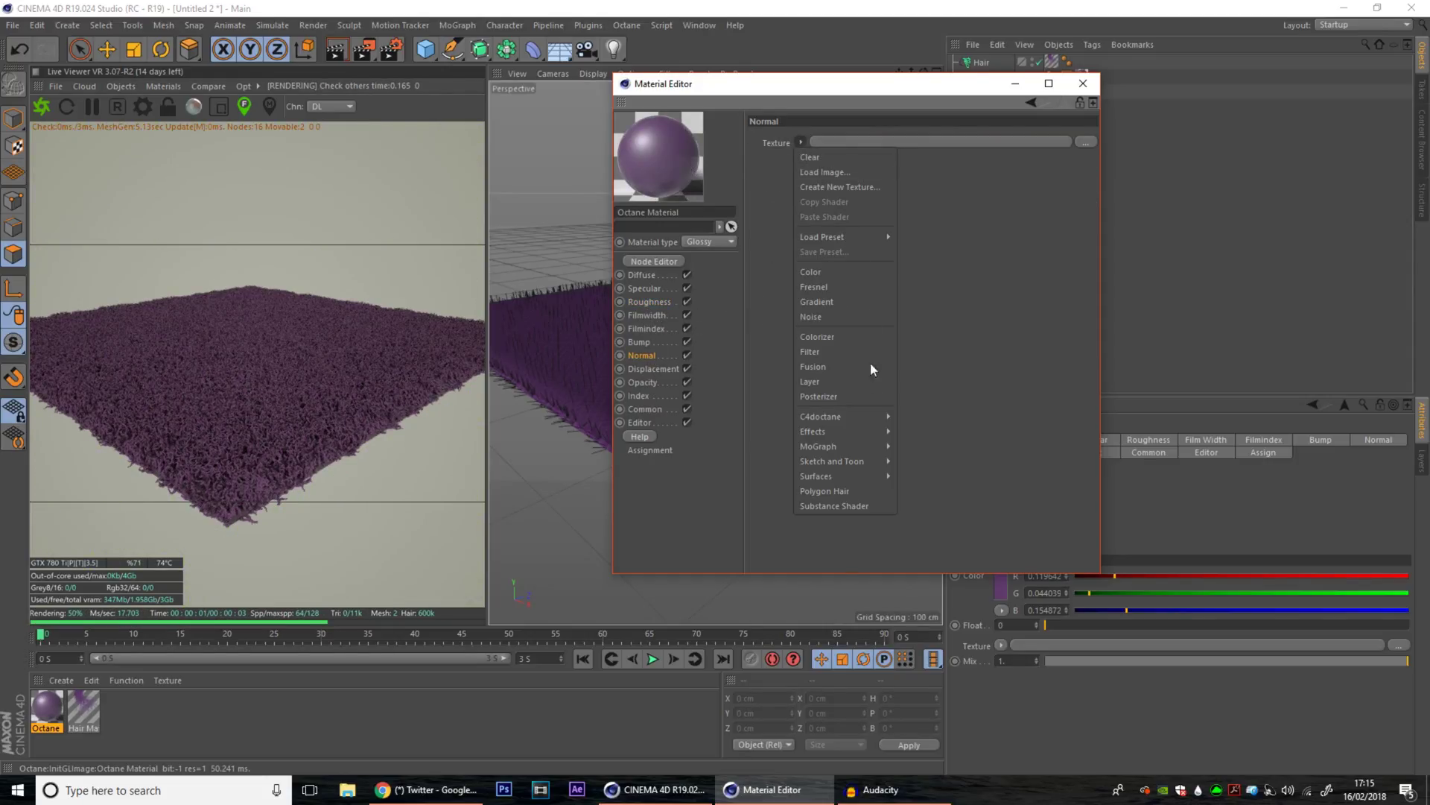
pyautogui.moveTo(854, 414)
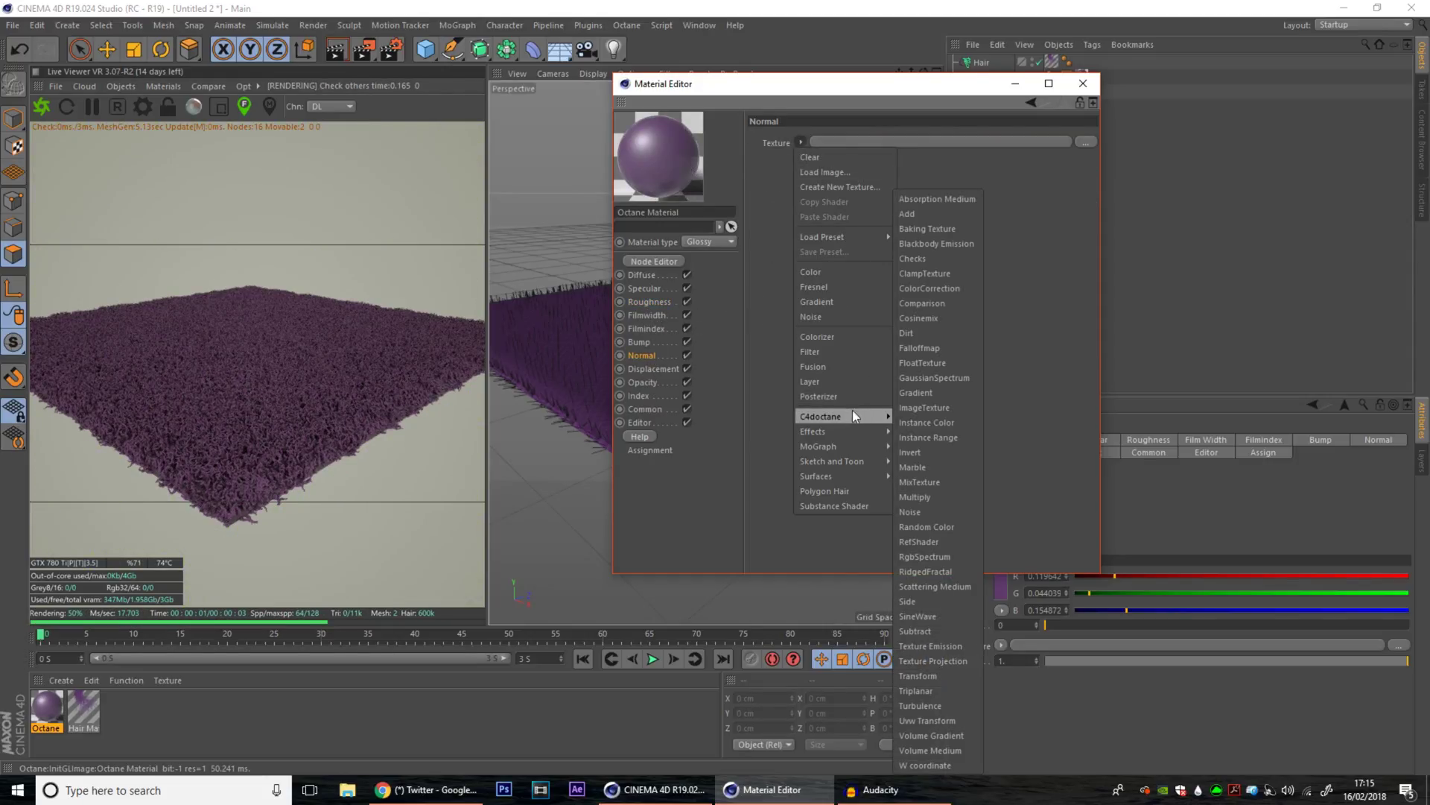
pyautogui.click(933, 408)
pyautogui.click(1085, 150)
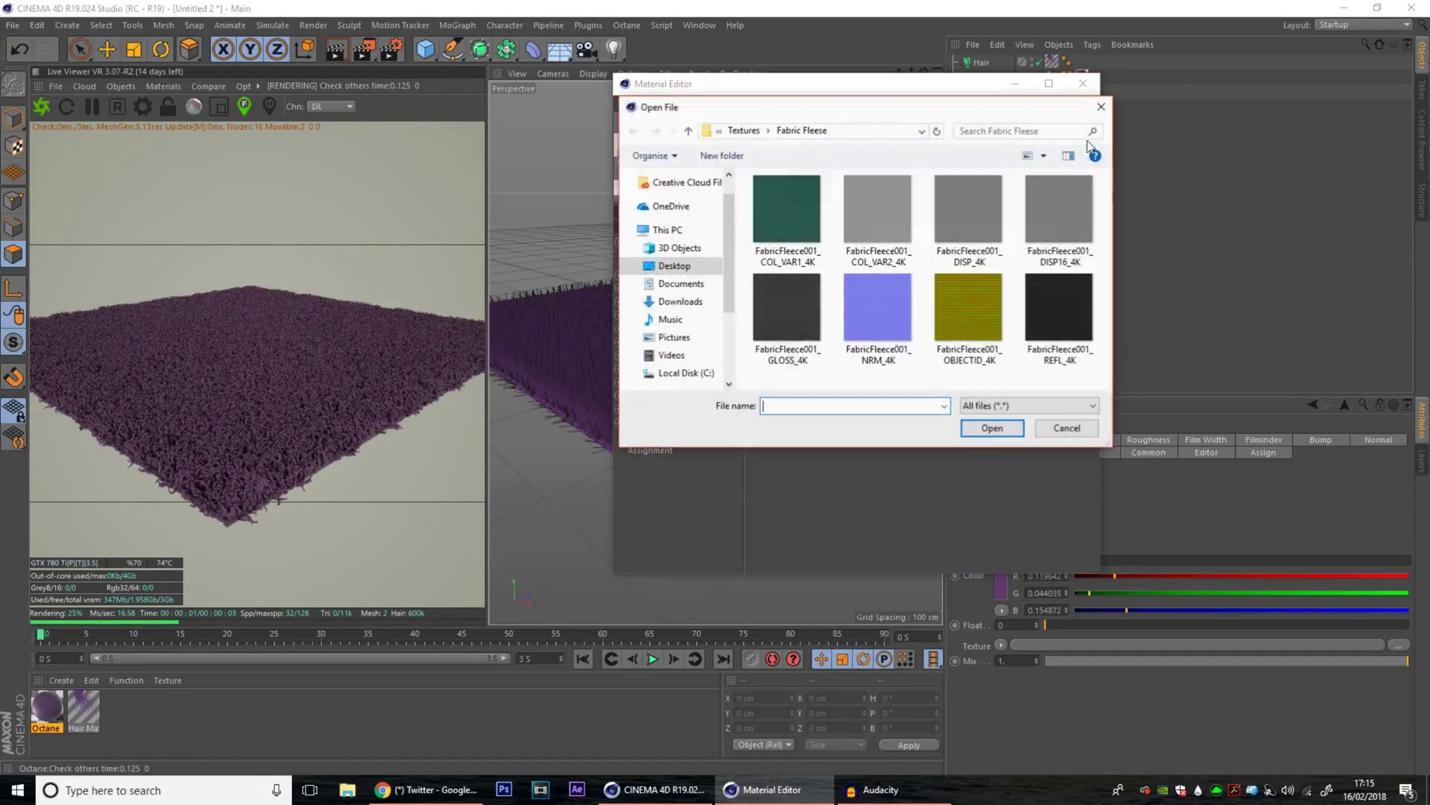
pyautogui.doubleClick(881, 328)
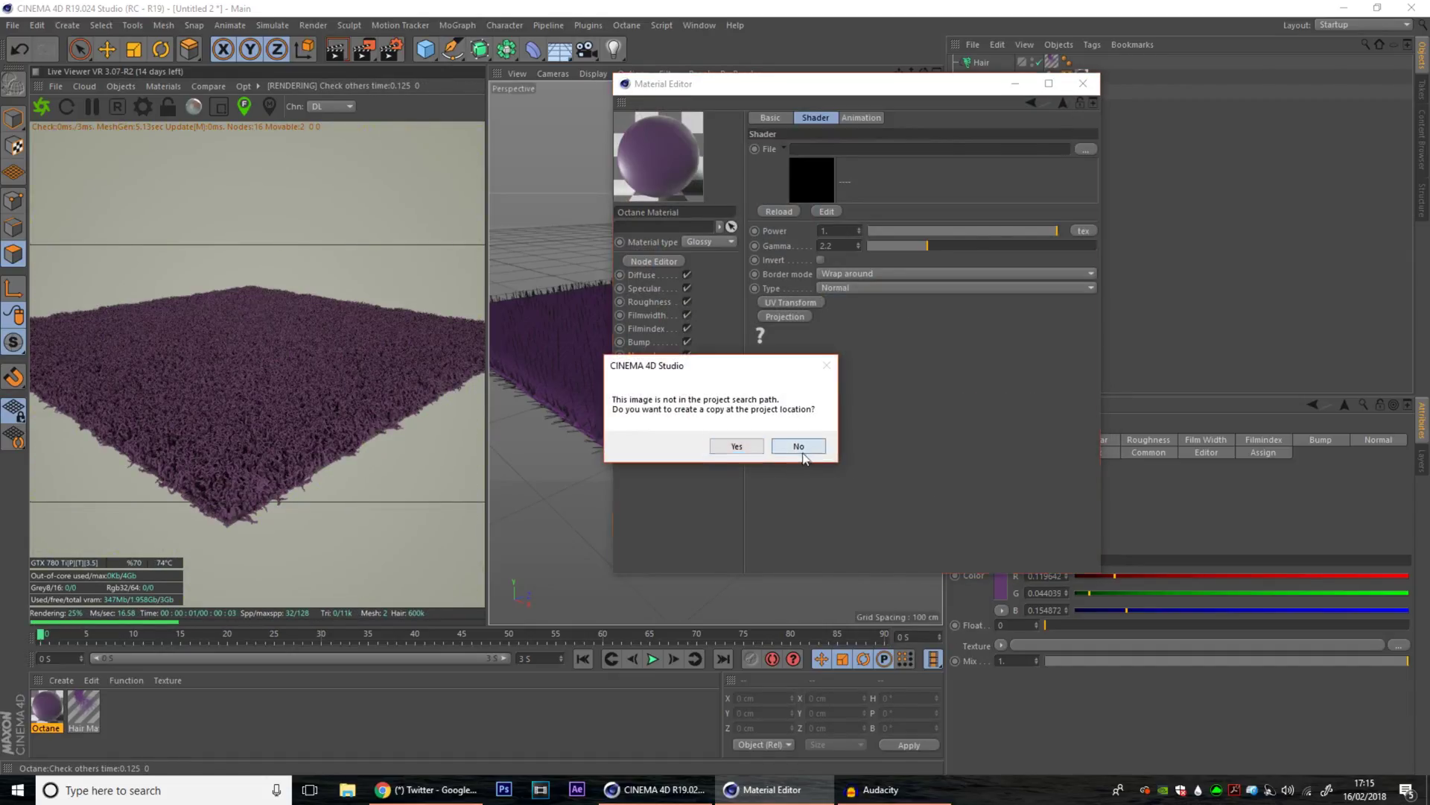
pyautogui.click(798, 446)
pyautogui.click(1084, 84)
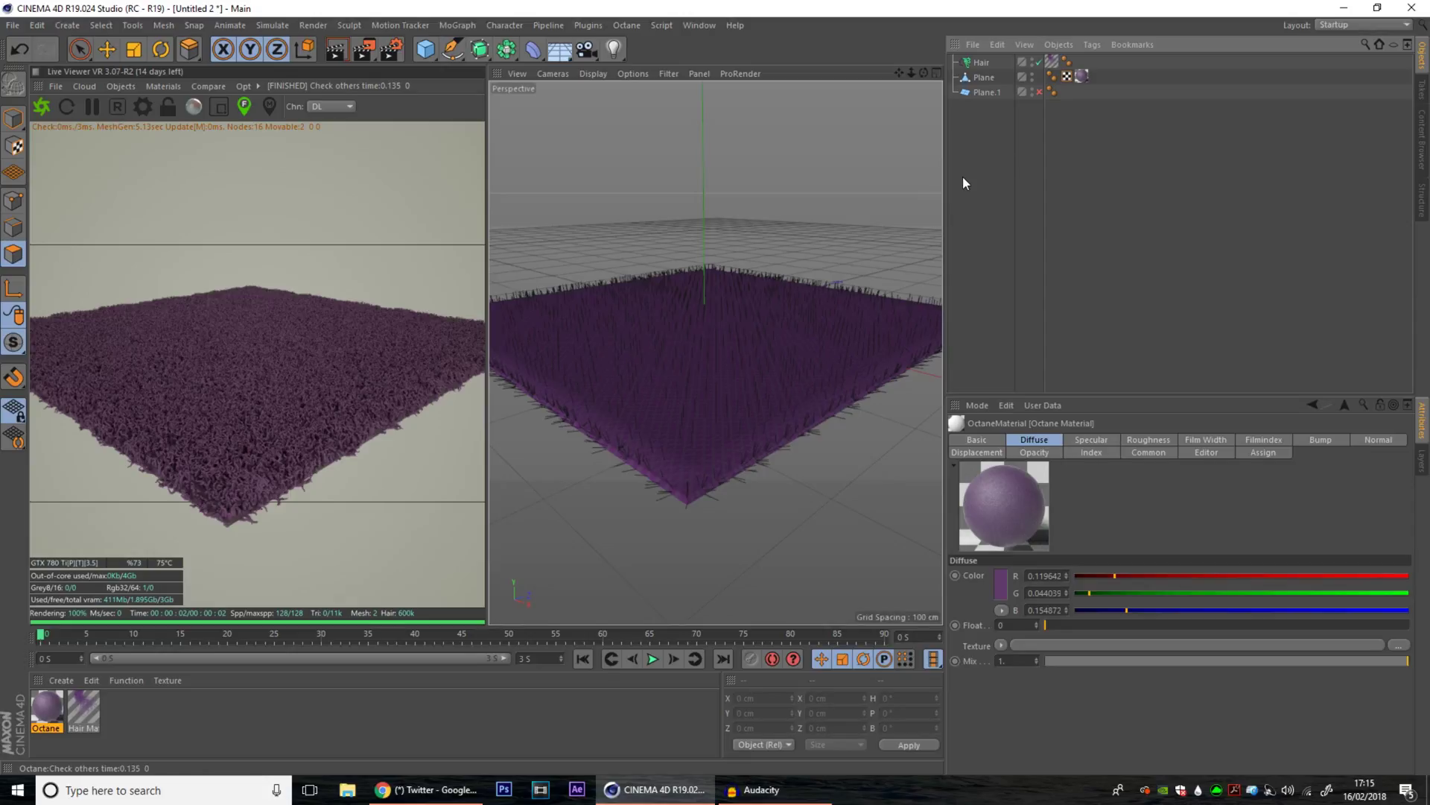
# Set Rest Hold to 100% in the dynamics properties of the Hair object.
pyautogui.click(981, 62)
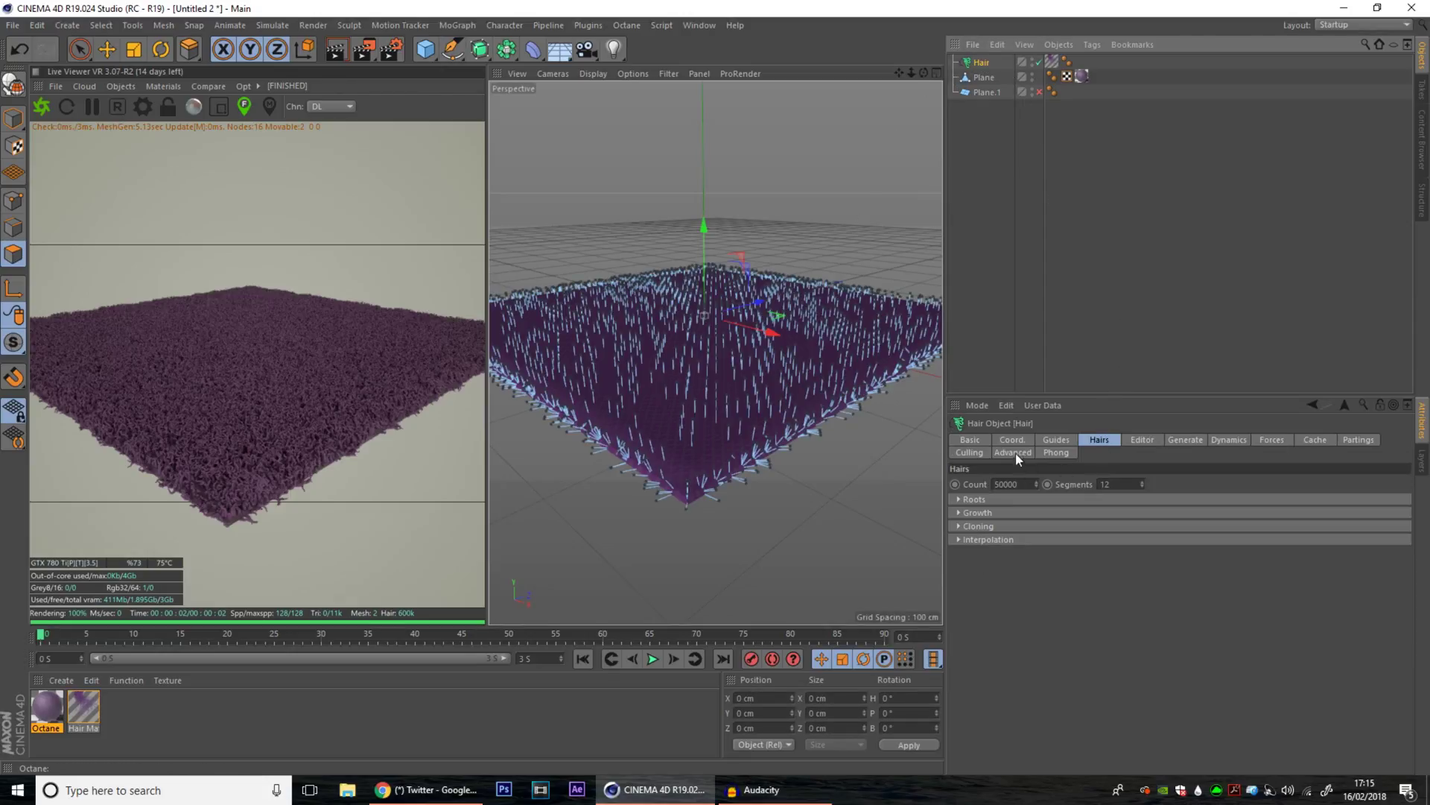
pyautogui.click(1229, 439)
pyautogui.click(985, 498)
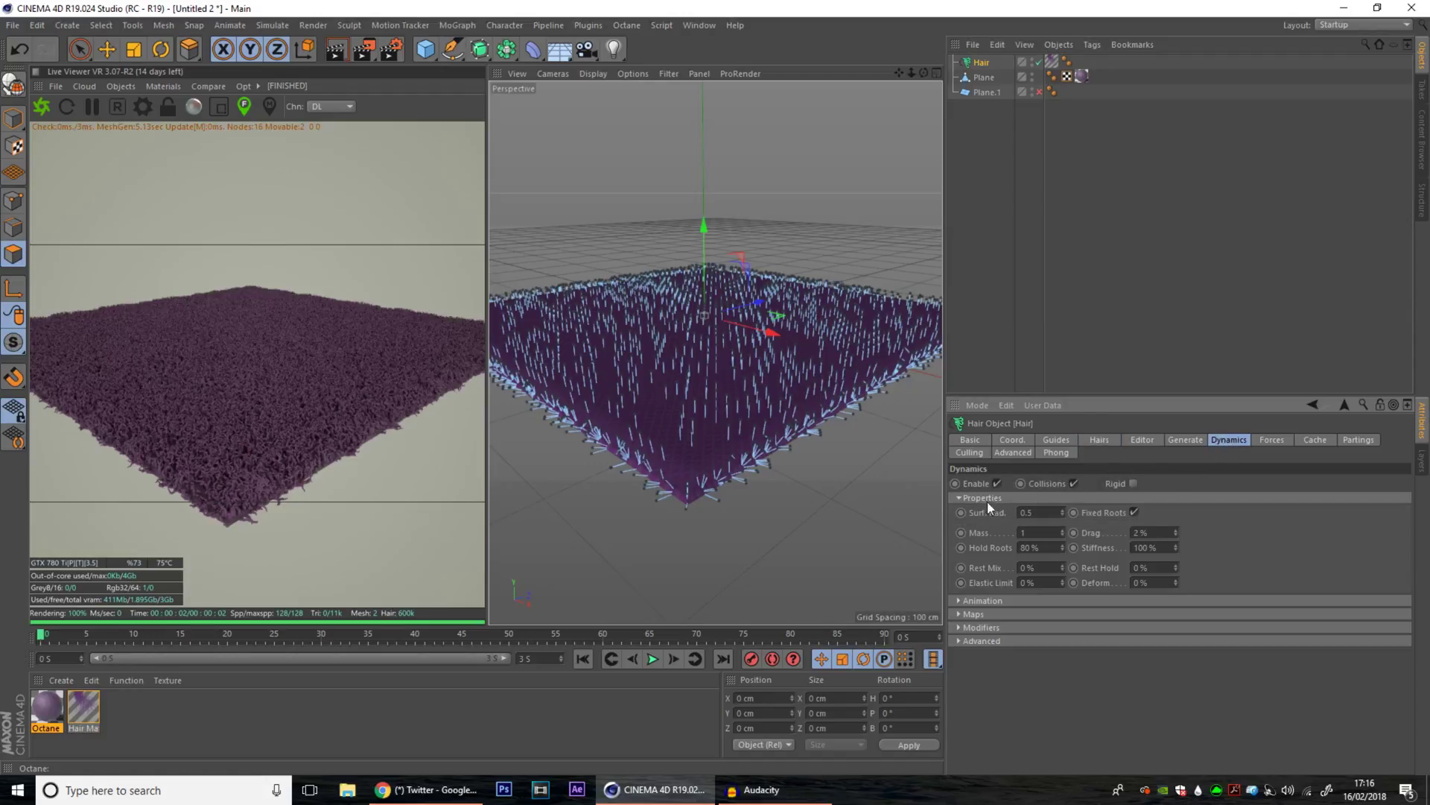
pyautogui.doubleClick(1136, 568)
pyautogui.write('100')
pyautogui.press('Return')
# Play the hair dynamics simulation briefly, return to the first frame and deselect the Hair object.
pyautogui.click(653, 660)
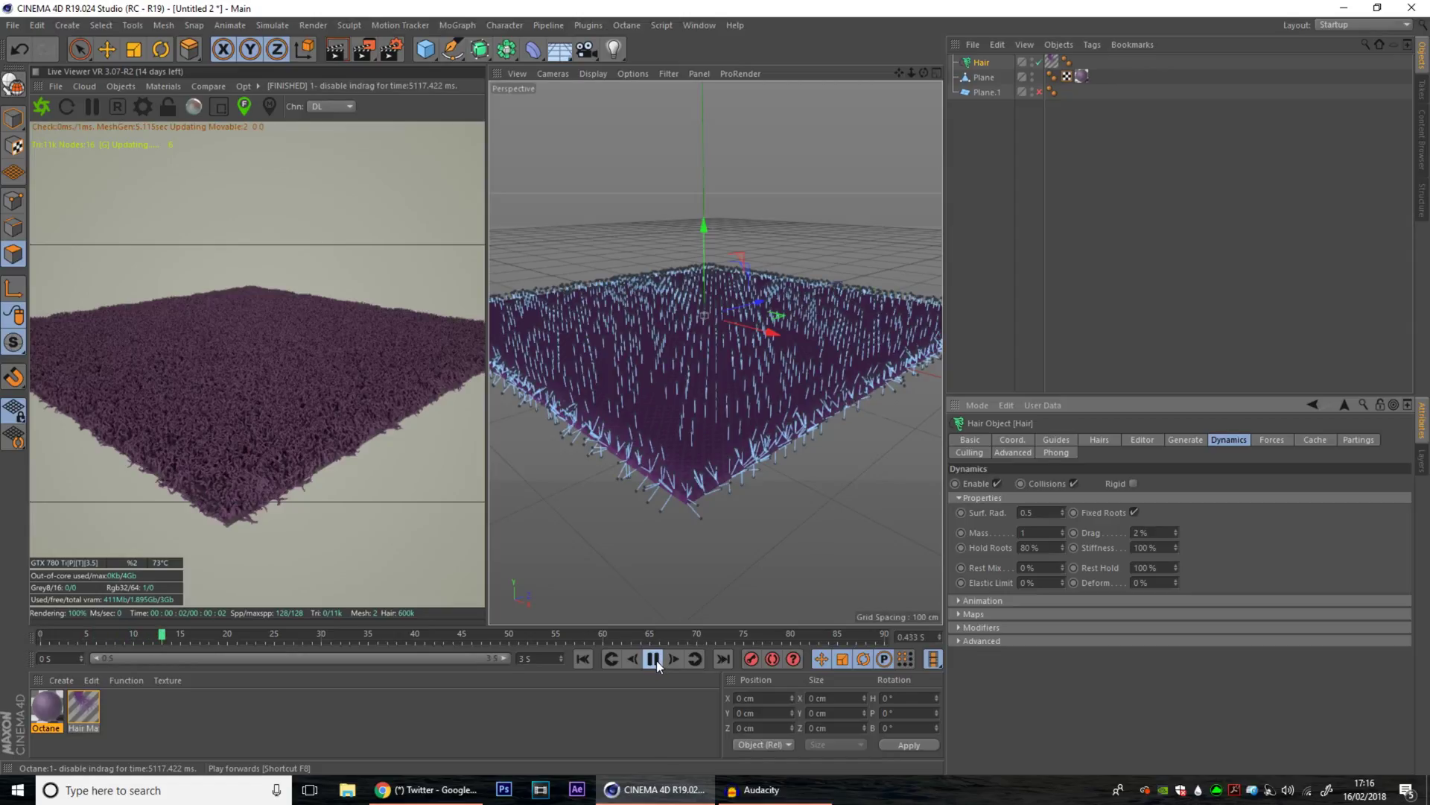
pyautogui.click(653, 659)
pyautogui.click(583, 658)
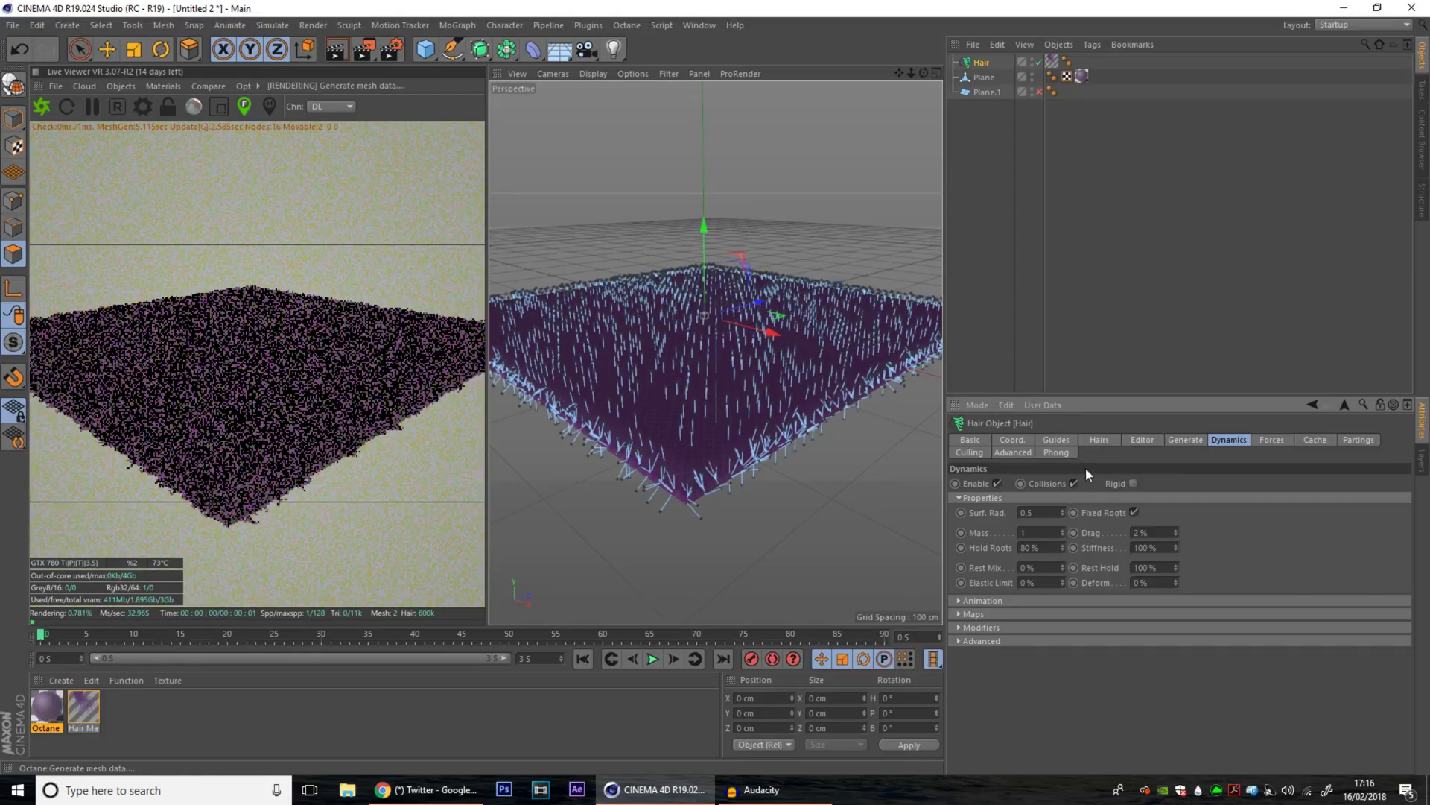
pyautogui.click(1100, 439)
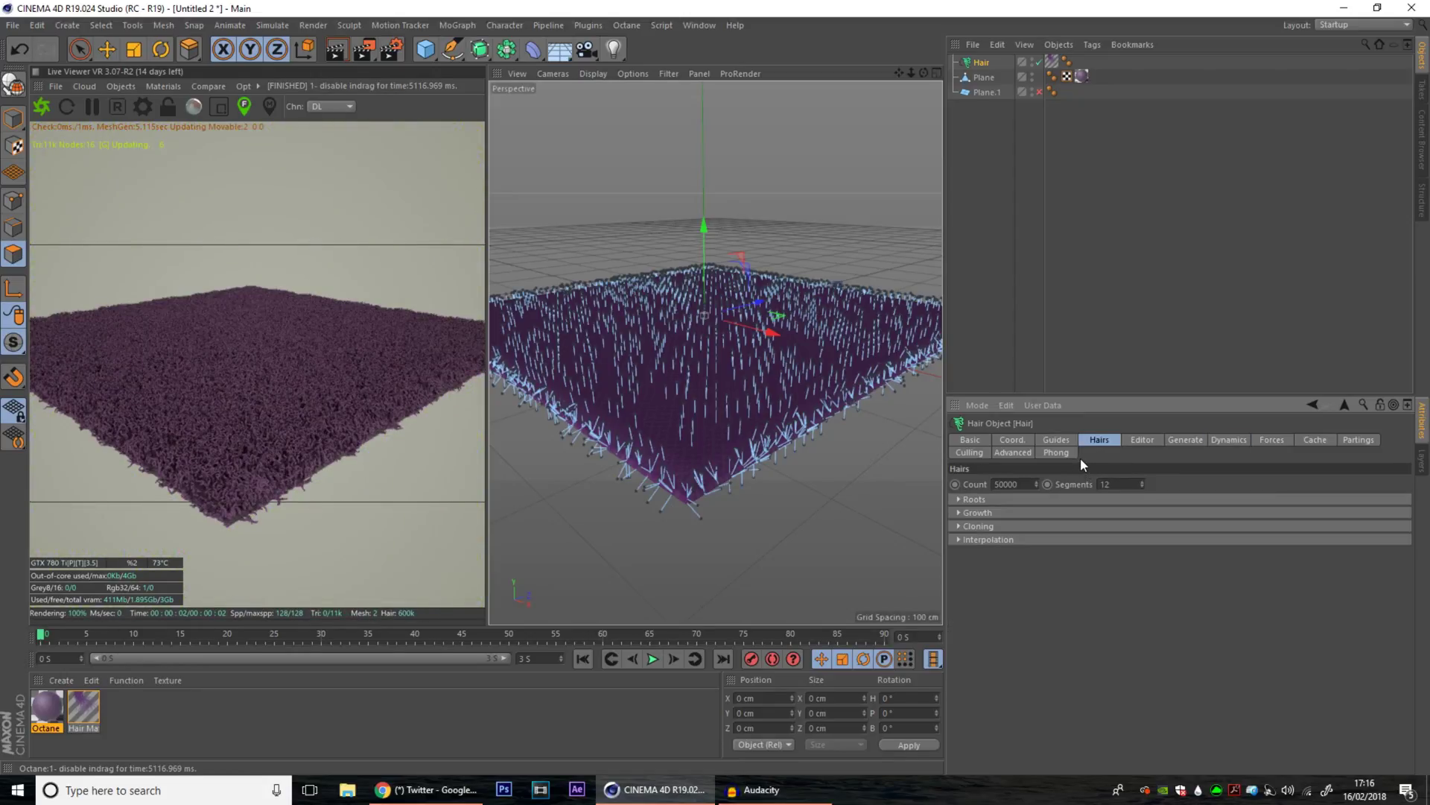
pyautogui.click(998, 223)
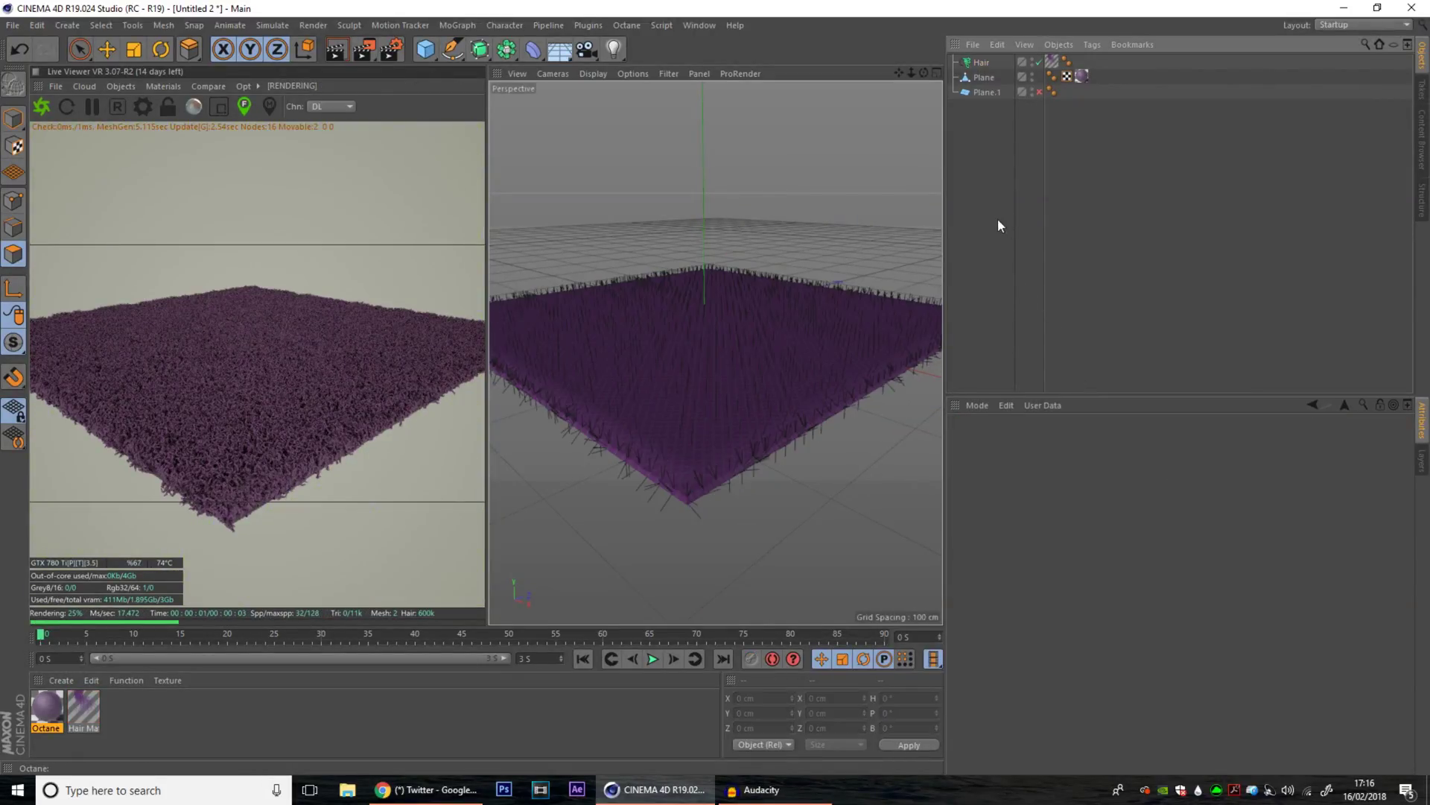
# Add an Octane Camera from the current view, look through it and show its camera tag's settings.
pyautogui.click(121, 85)
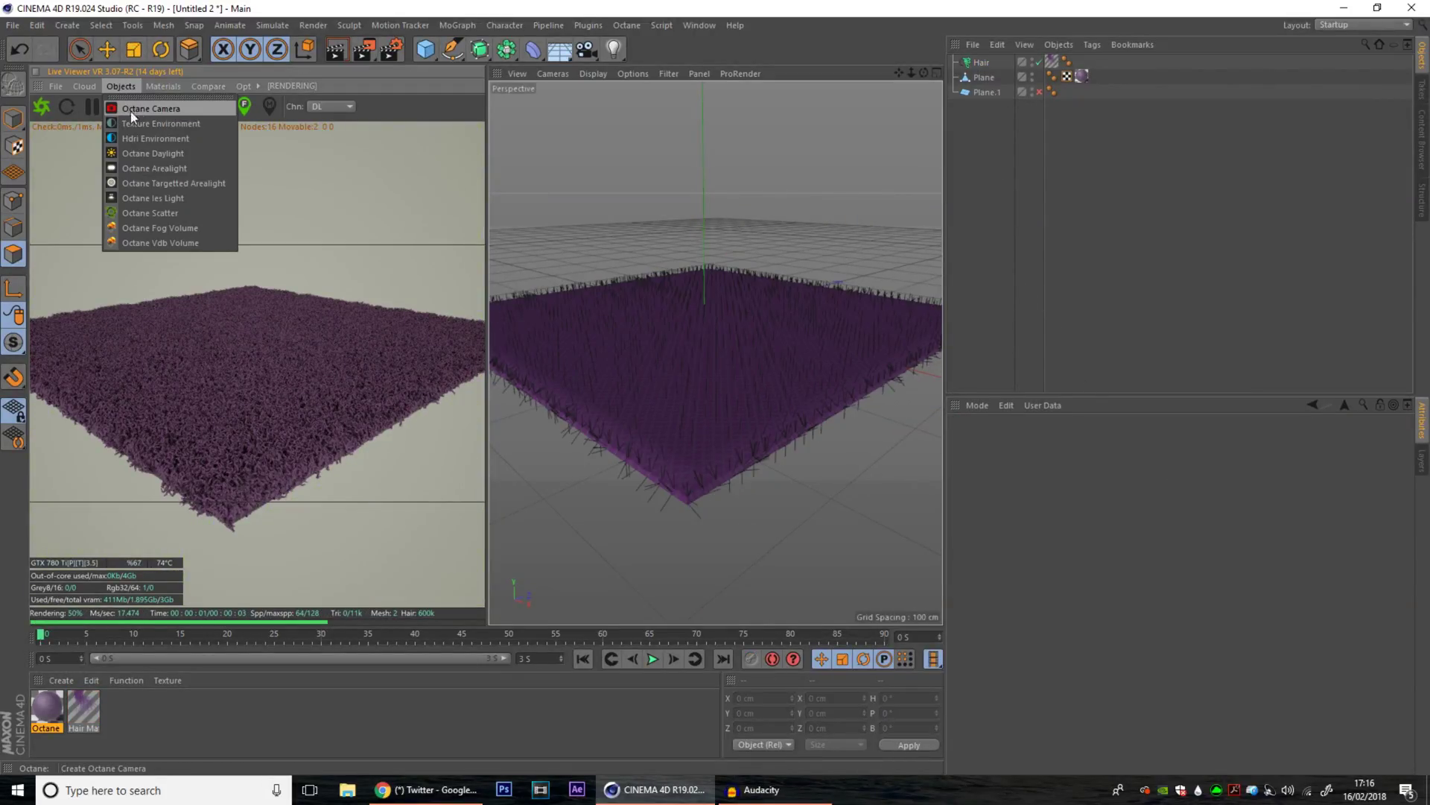
pyautogui.click(131, 109)
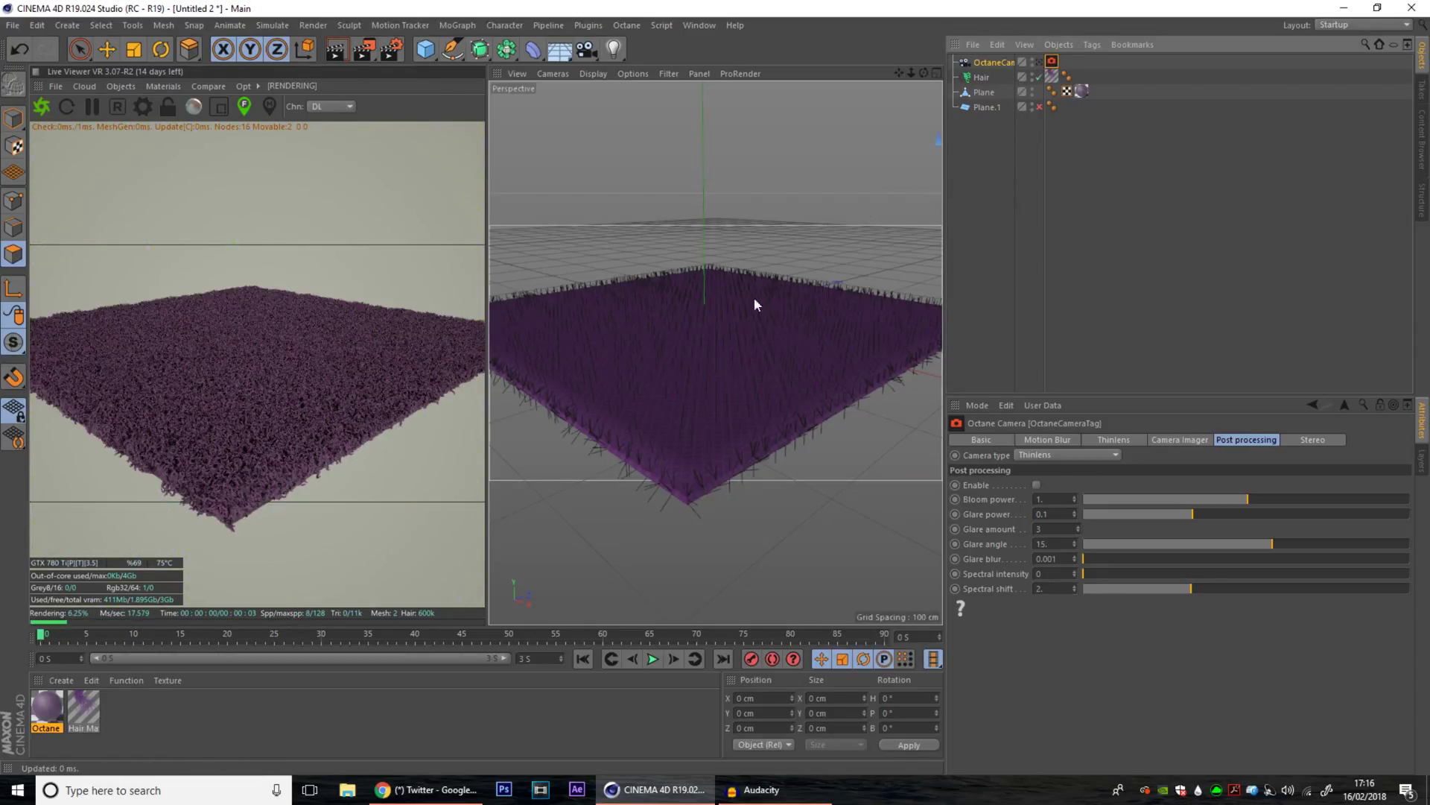
pyautogui.keyDown('alt'); pyautogui.moveTo(731, 356); pyautogui.dragTo(833, 434); pyautogui.keyUp('alt')
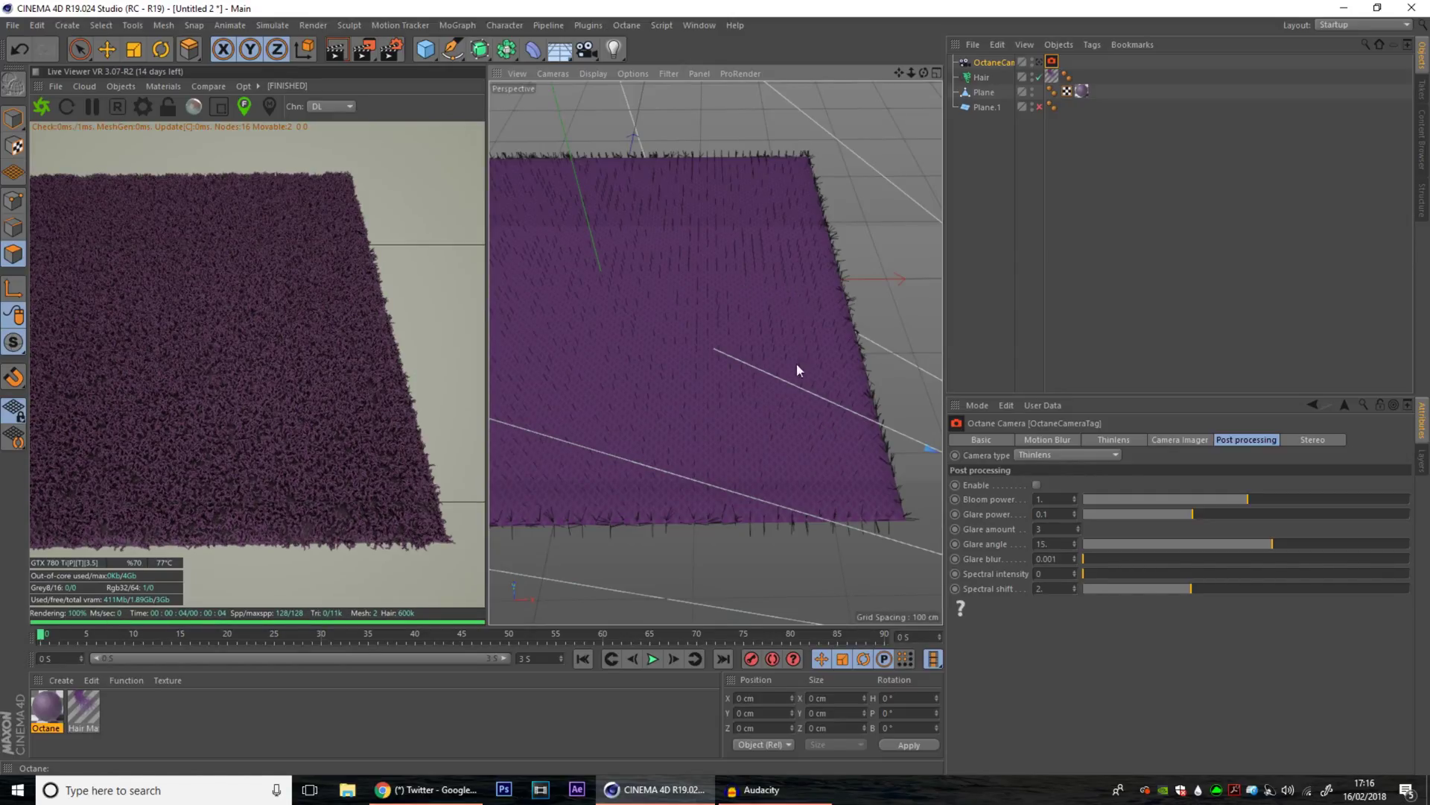
pyautogui.keyDown('alt'); pyautogui.moveTo(793, 362); pyautogui.dragTo(660, 283); pyautogui.keyUp('alt')
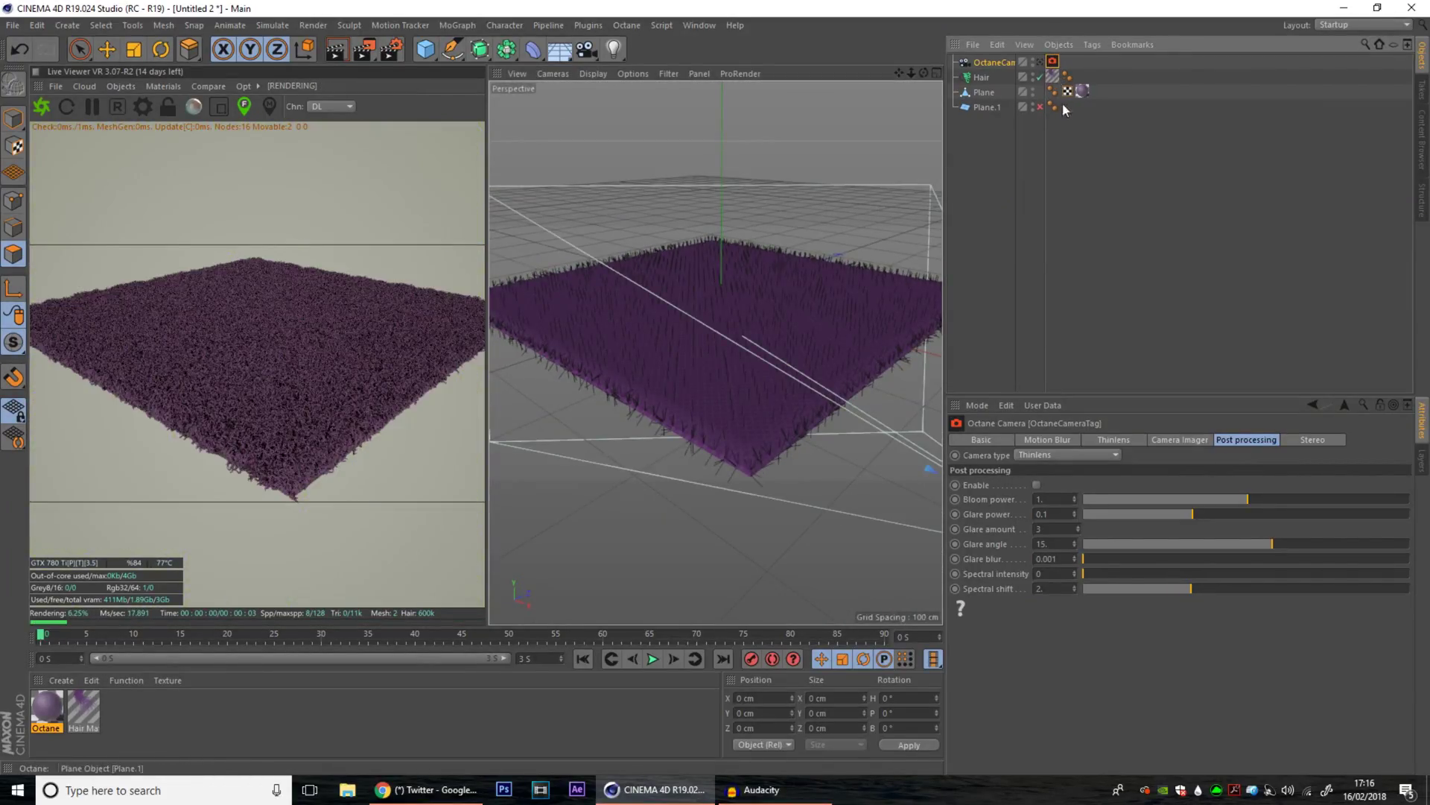
pyautogui.click(1040, 62)
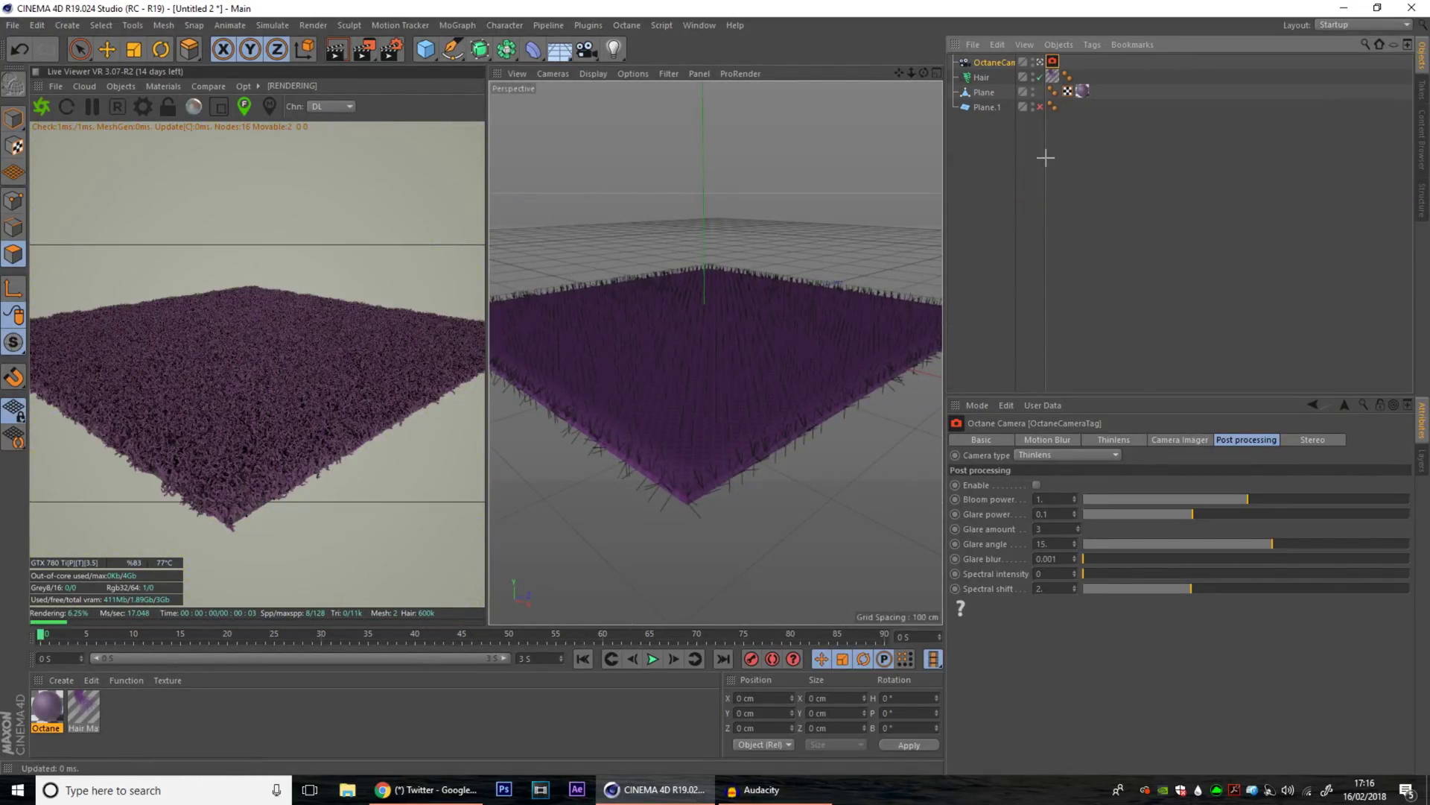
pyautogui.click(1043, 158)
pyautogui.moveTo(1044, 159); pyautogui.dragTo(1078, 157)
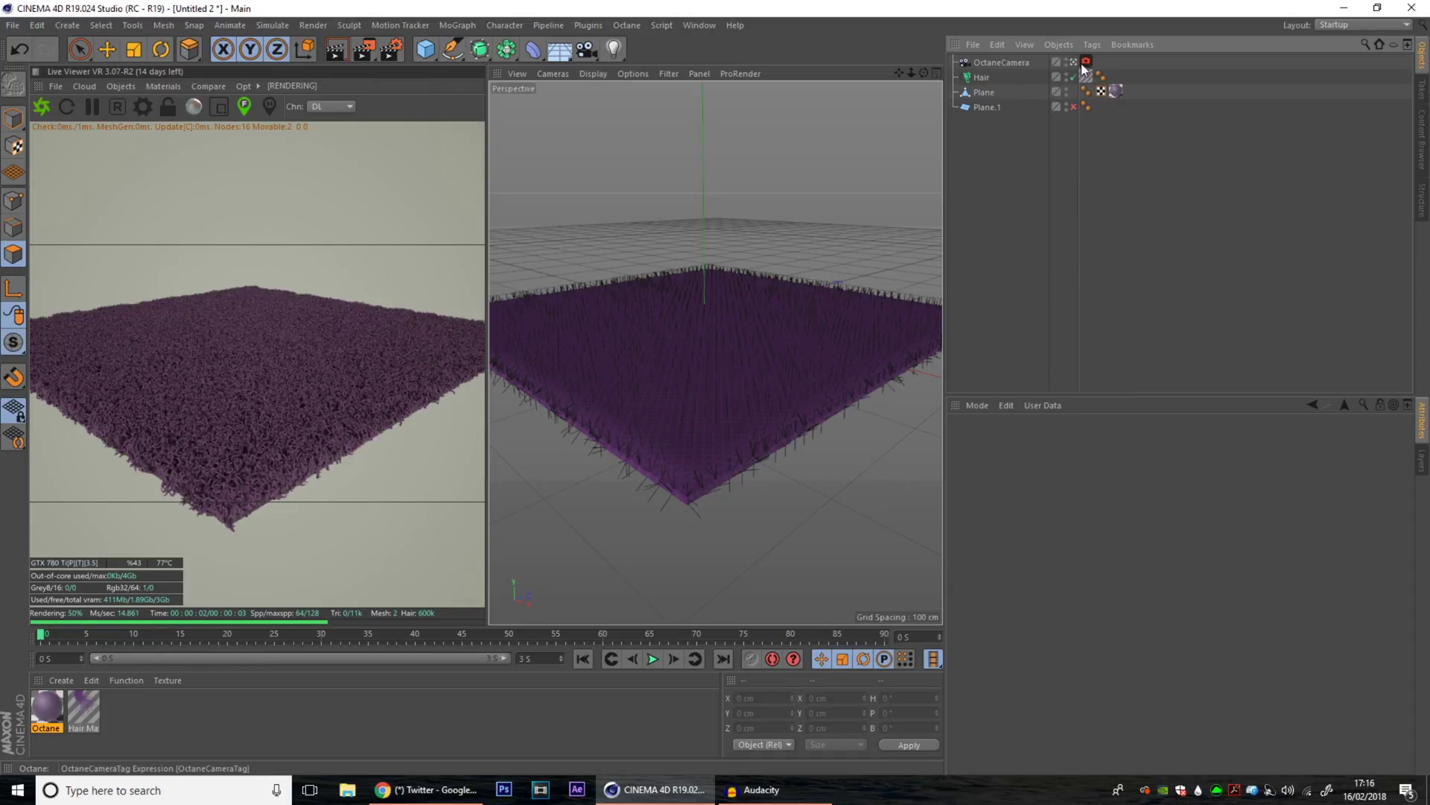
pyautogui.click(1086, 61)
# Add an Octane HDRI Environment to the scene.
pyautogui.click(121, 86)
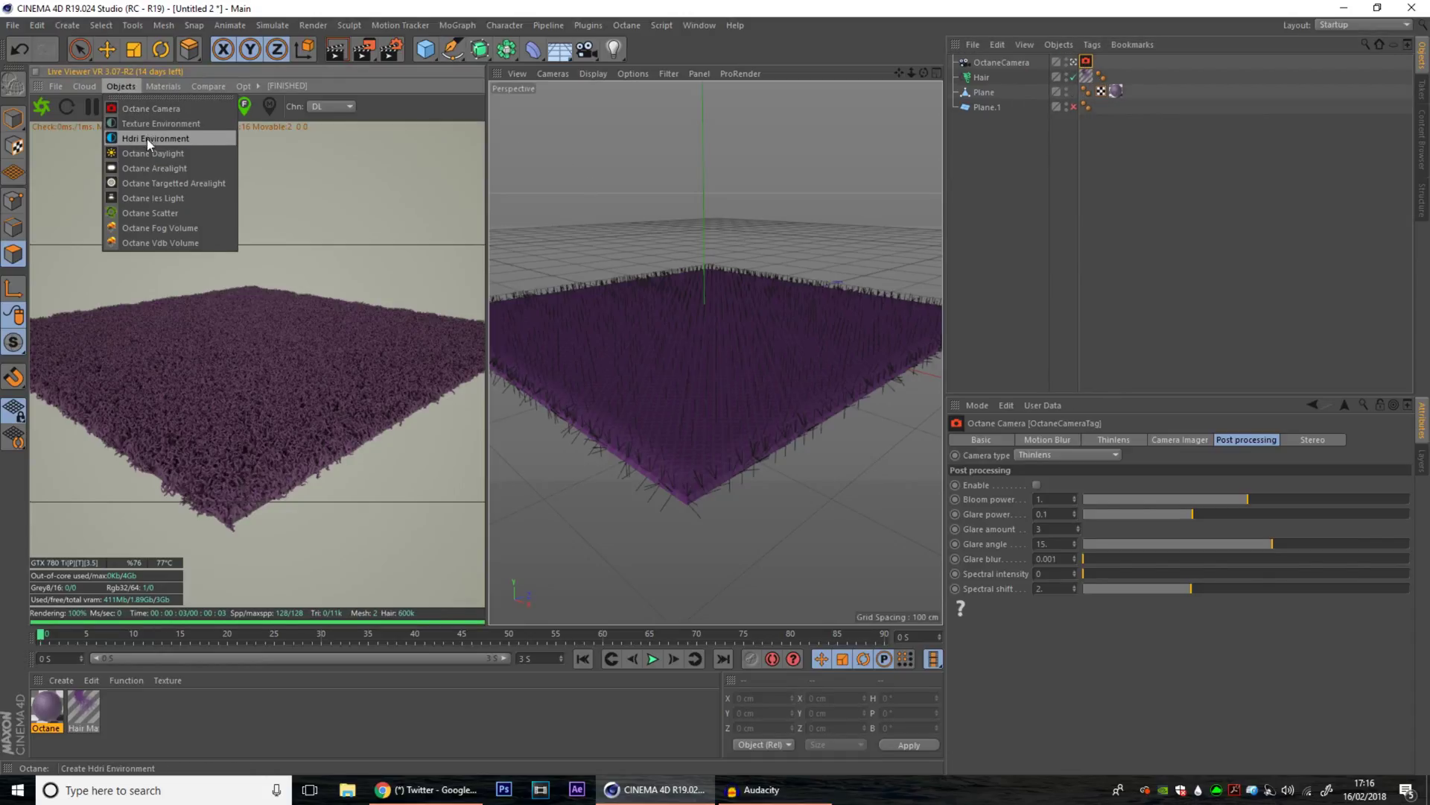
pyautogui.click(140, 138)
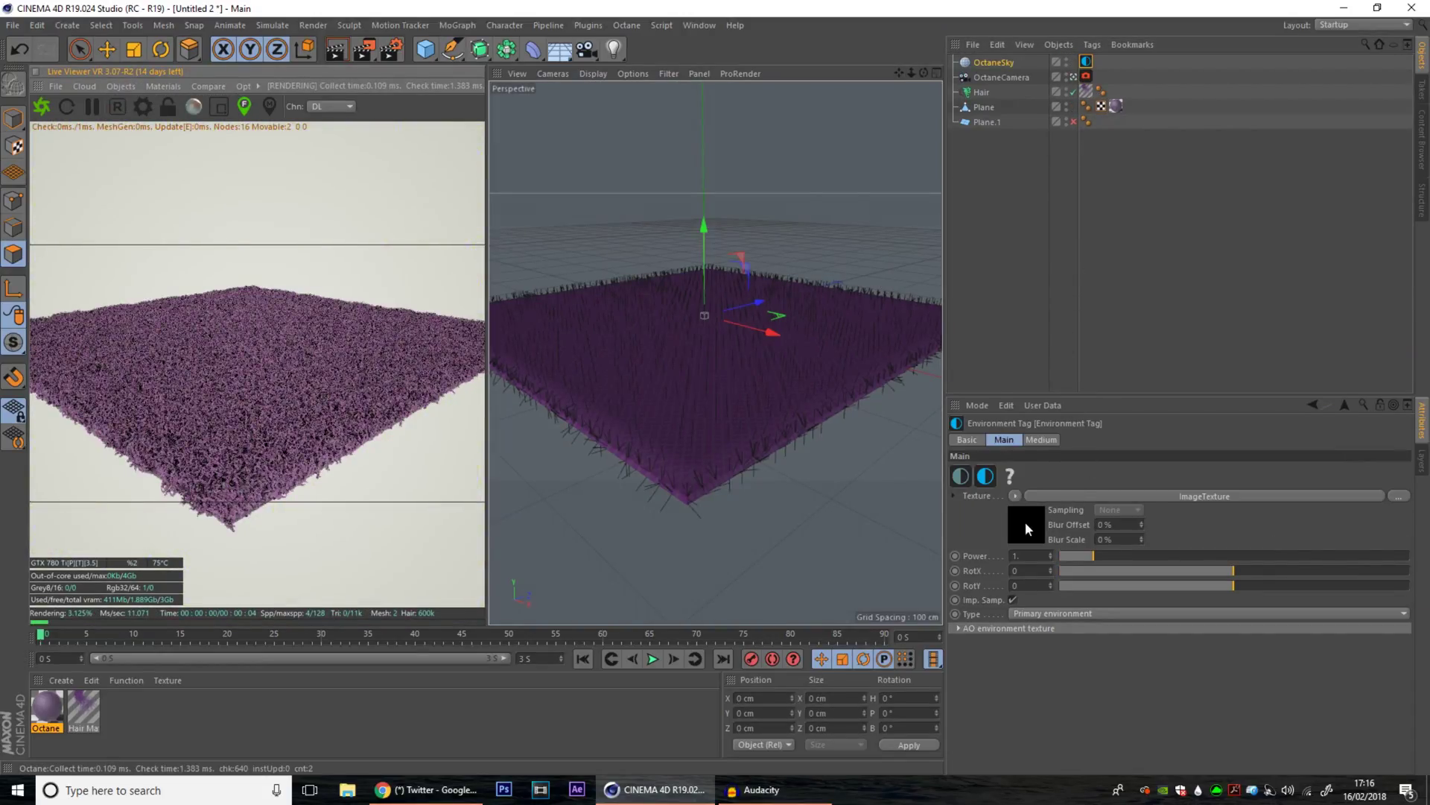
# Load the cayley_interior_4k HDR image from the Work Stuff HDRI folder into the Octane sky's environment texture.
pyautogui.click(1205, 496)
pyautogui.click(1399, 471)
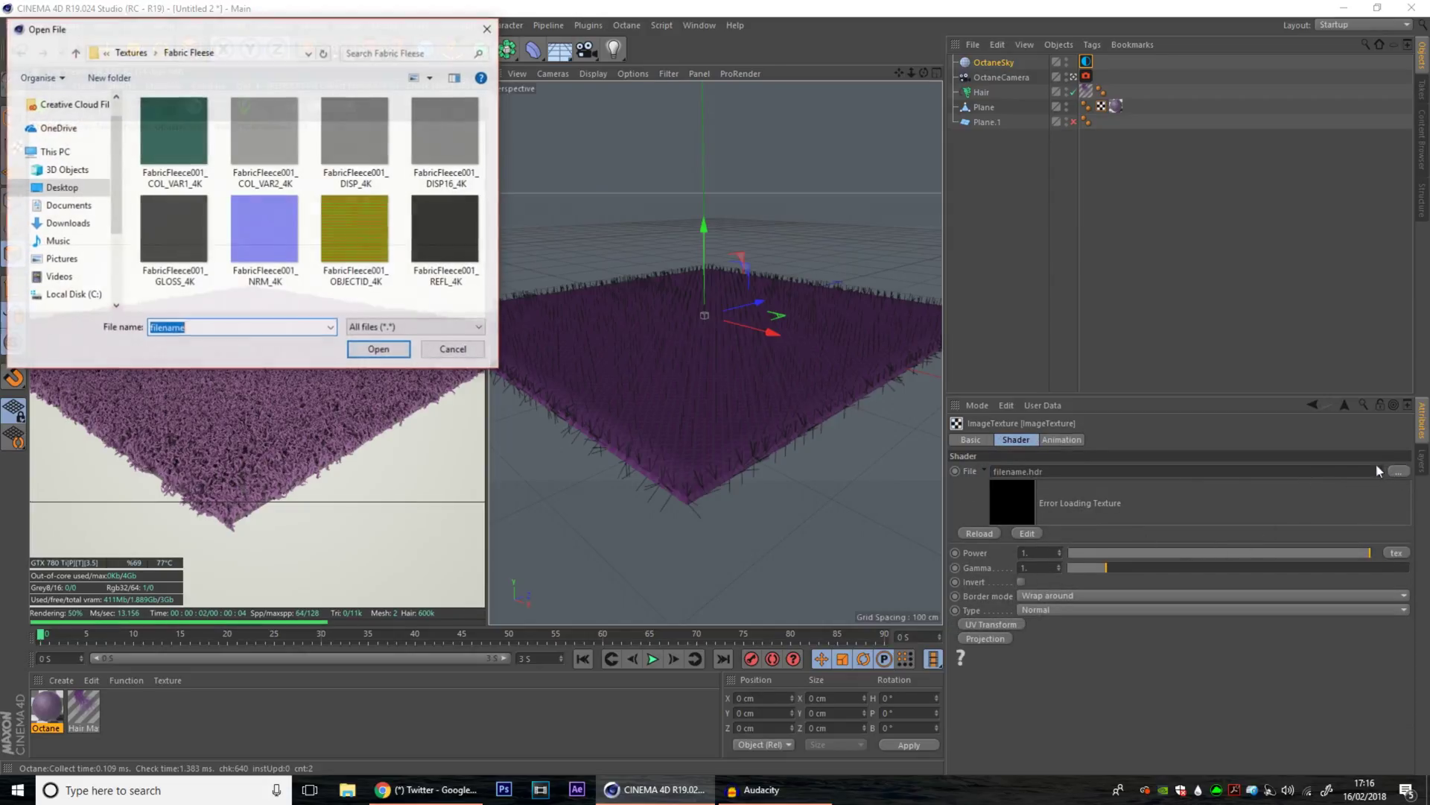
pyautogui.click(106, 52)
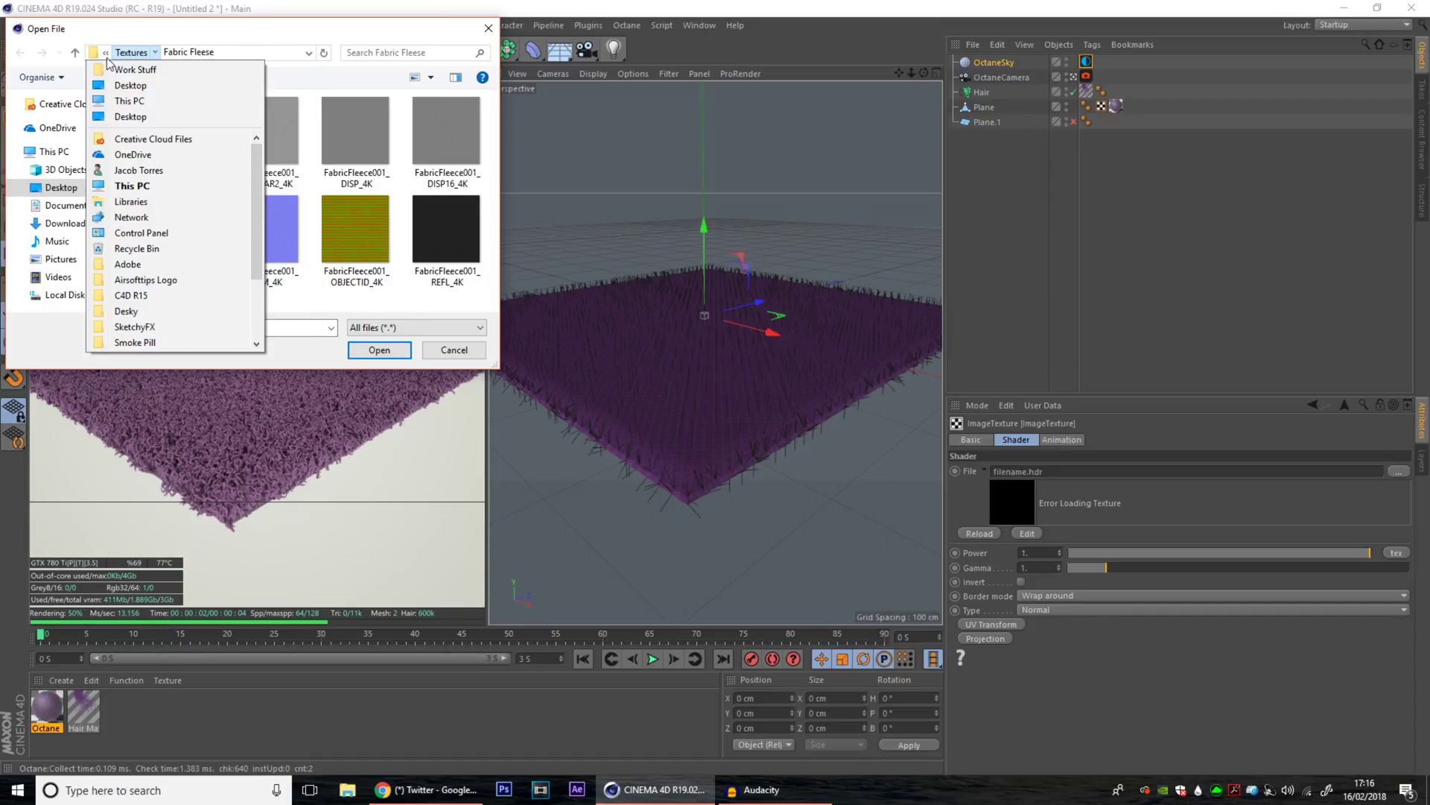
pyautogui.click(117, 71)
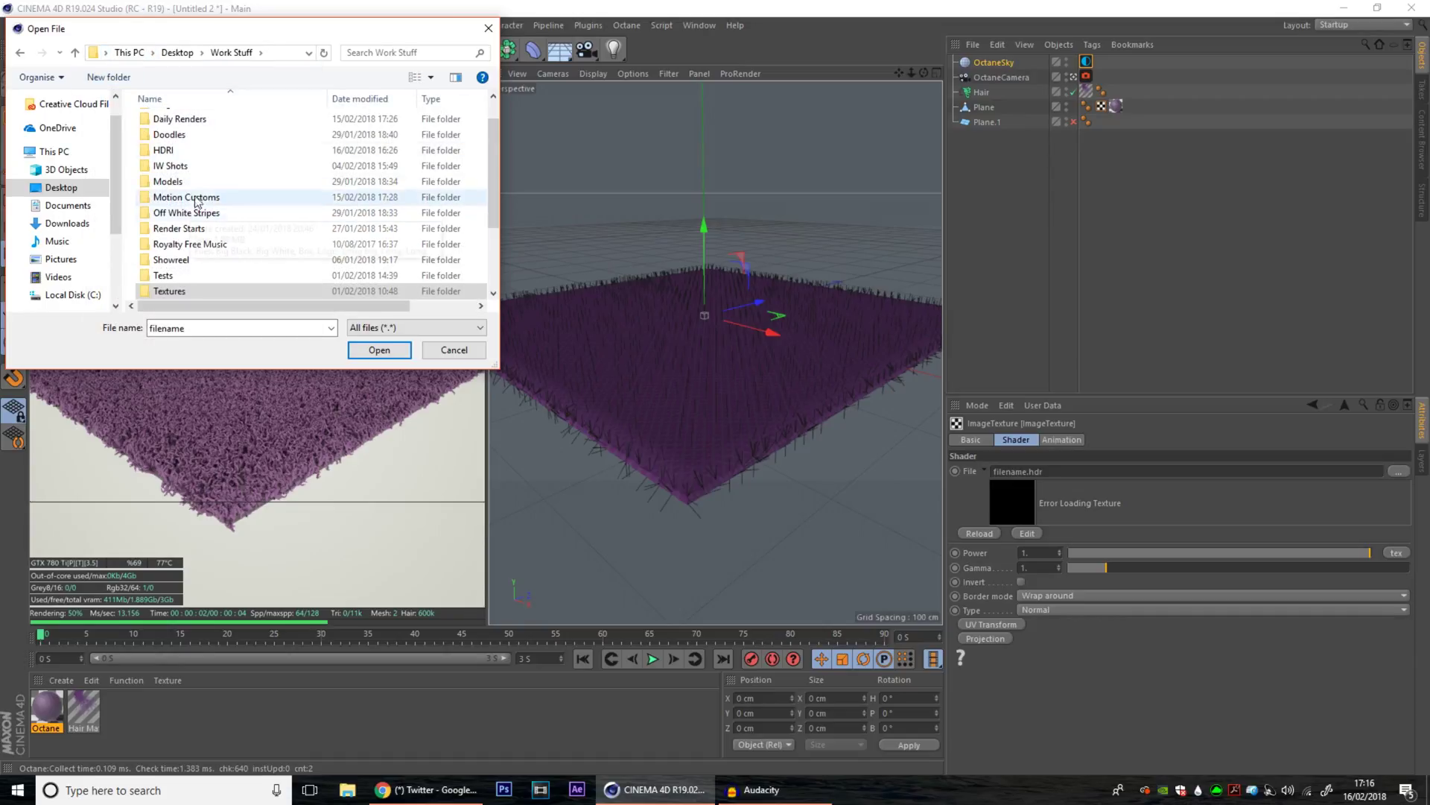
pyautogui.doubleClick(180, 154)
pyautogui.click(438, 138)
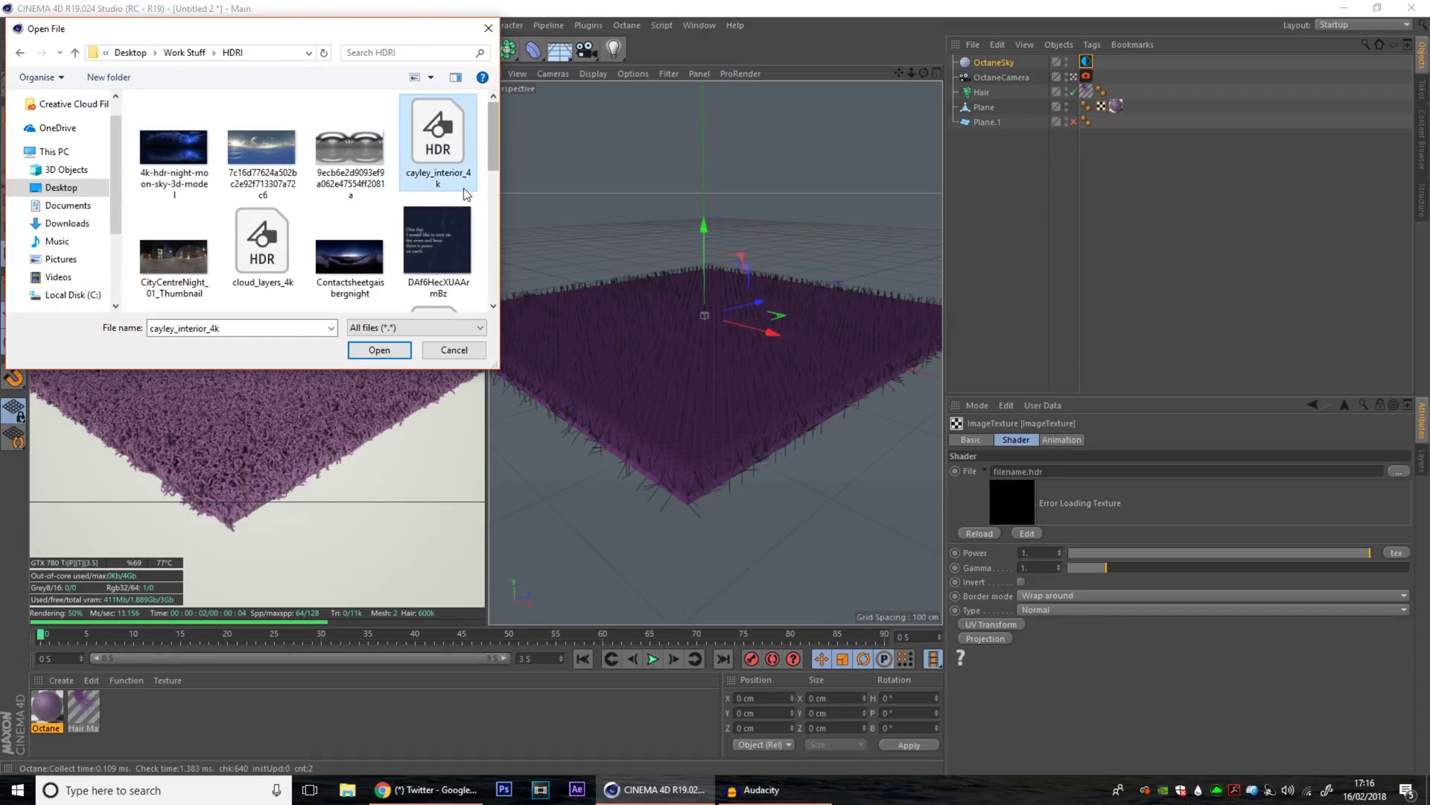
pyautogui.click(379, 349)
pyautogui.click(812, 446)
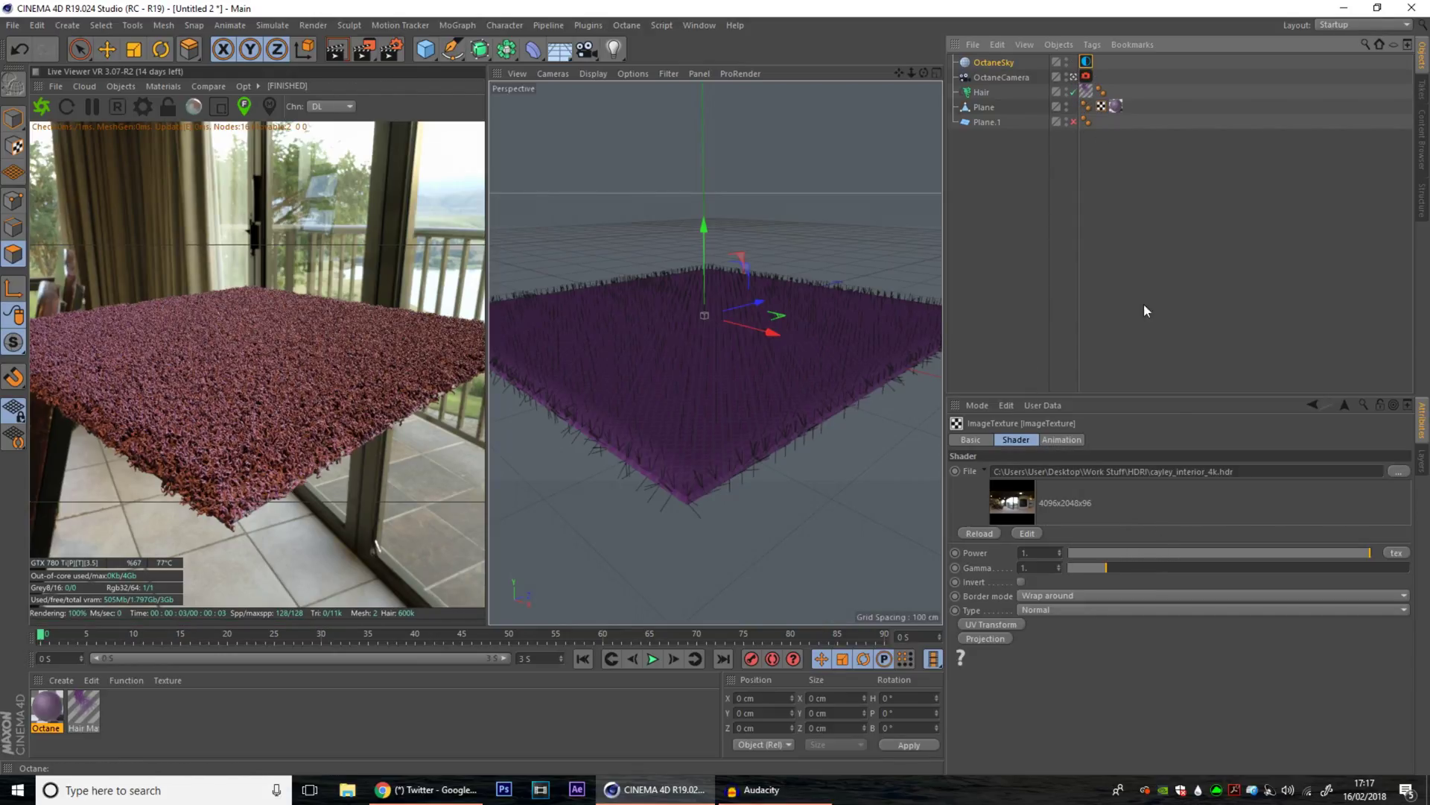
# Rotate the HDRI environment to about 0.893 in RotX and 0.158 in RotY, leaving nothing selected.
pyautogui.click(1086, 62)
pyautogui.moveTo(1259, 571); pyautogui.dragTo(1389, 565)
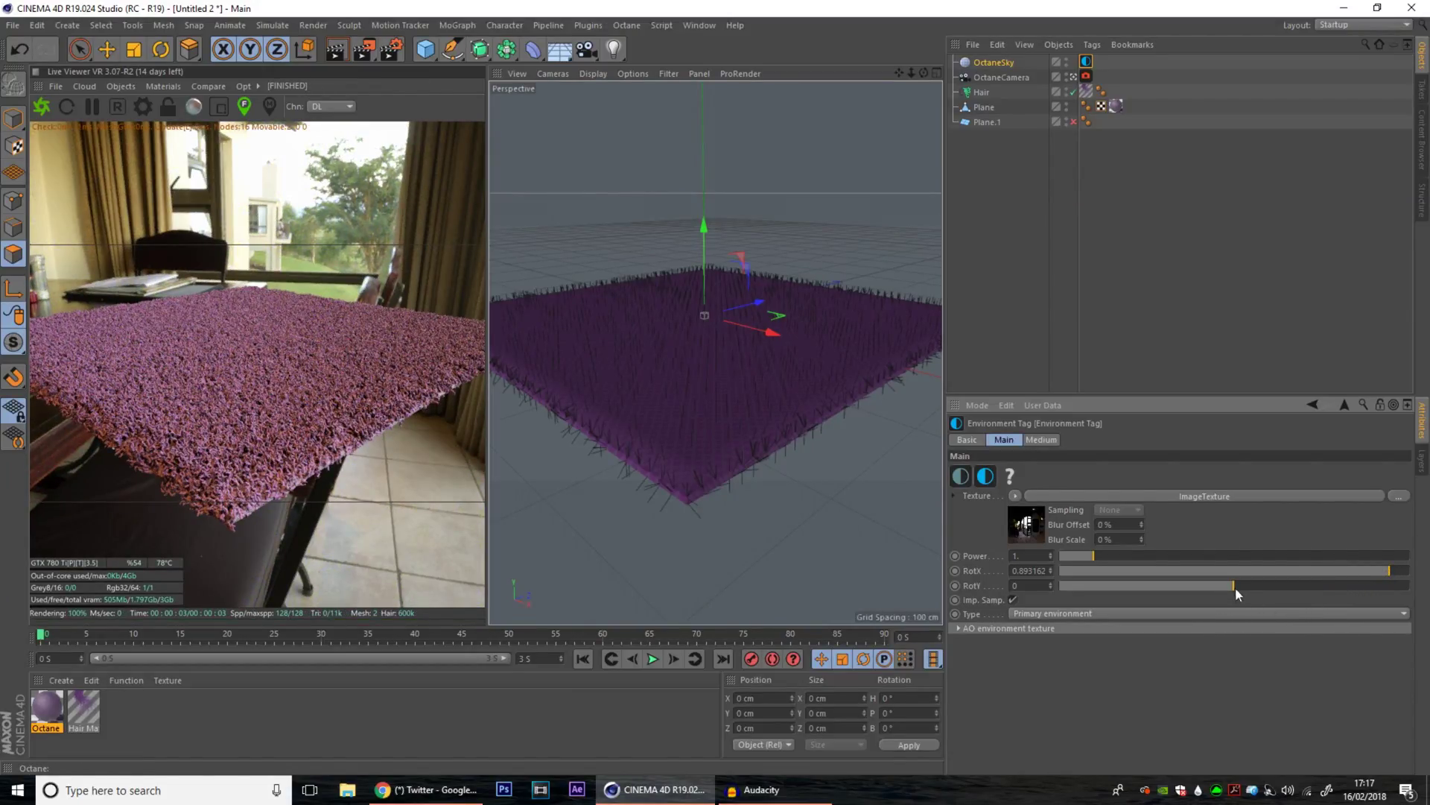
pyautogui.moveTo(1235, 587)
pyautogui.mouseDown()
pyautogui.moveTo(1191, 584)
pyautogui.moveTo(1277, 578)
pyautogui.moveTo(1263, 590)
pyautogui.mouseUp()
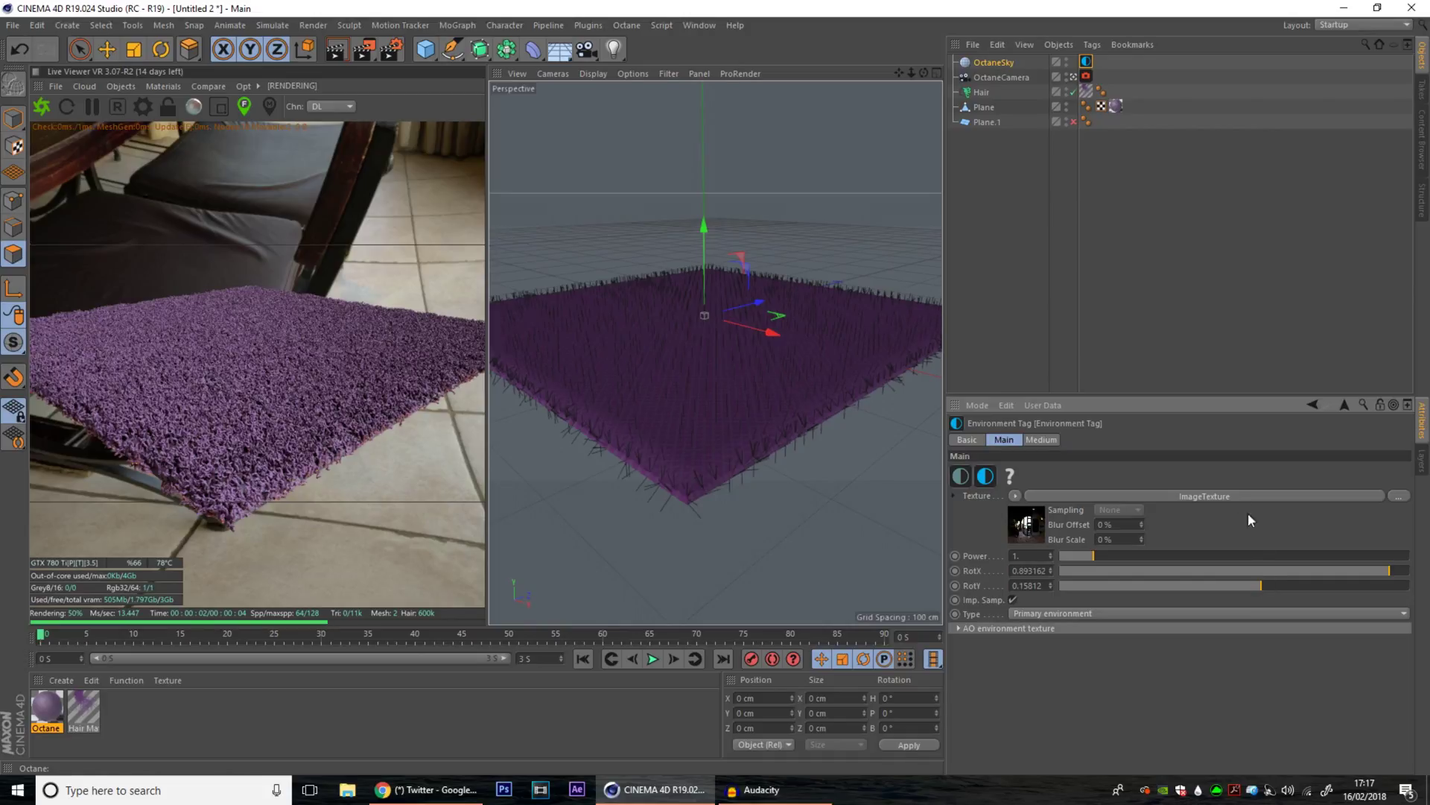
pyautogui.click(975, 244)
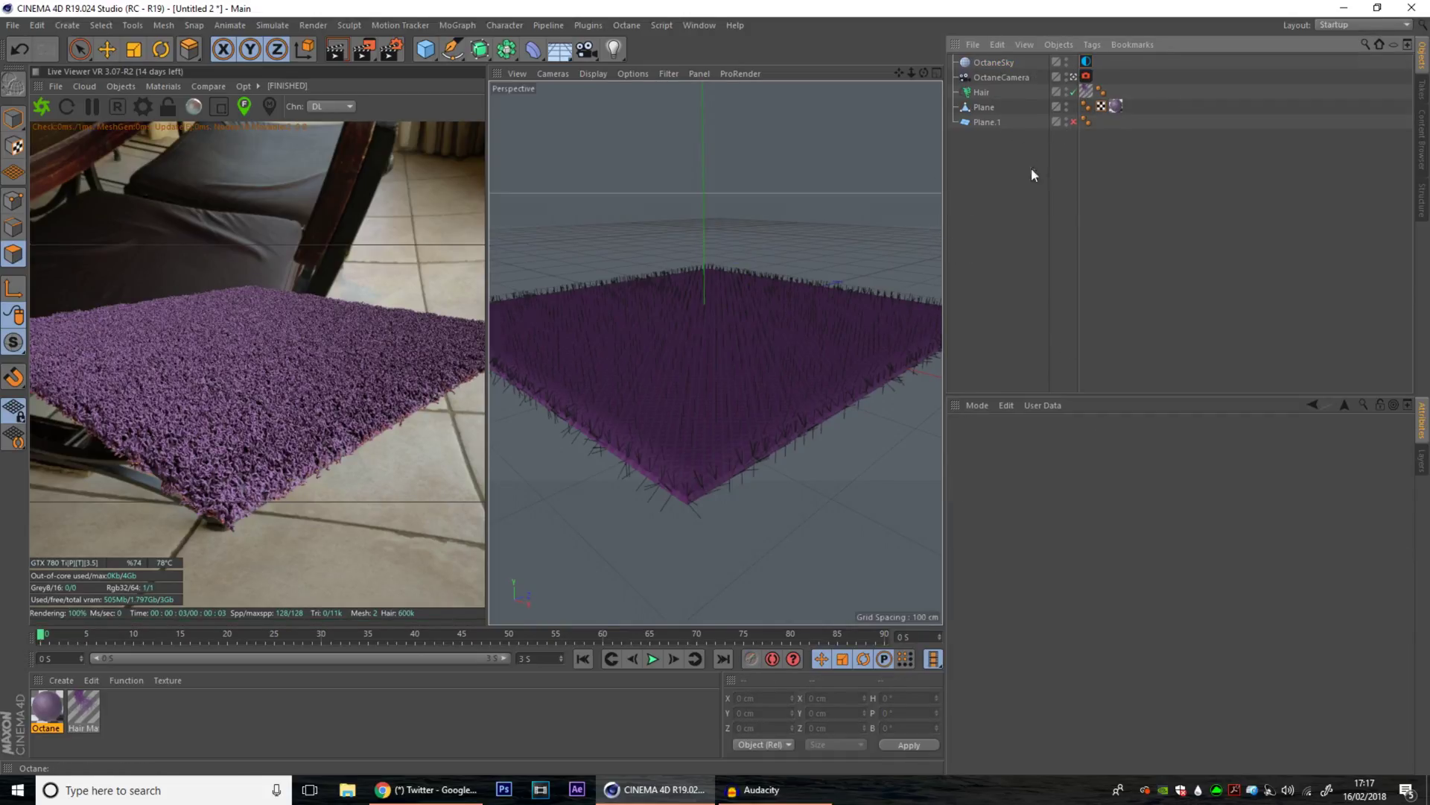
# Show the Octane camera tag's settings, pick the focus point on the carpet and switch the Live Viewer kernel to PT.
pyautogui.click(1087, 76)
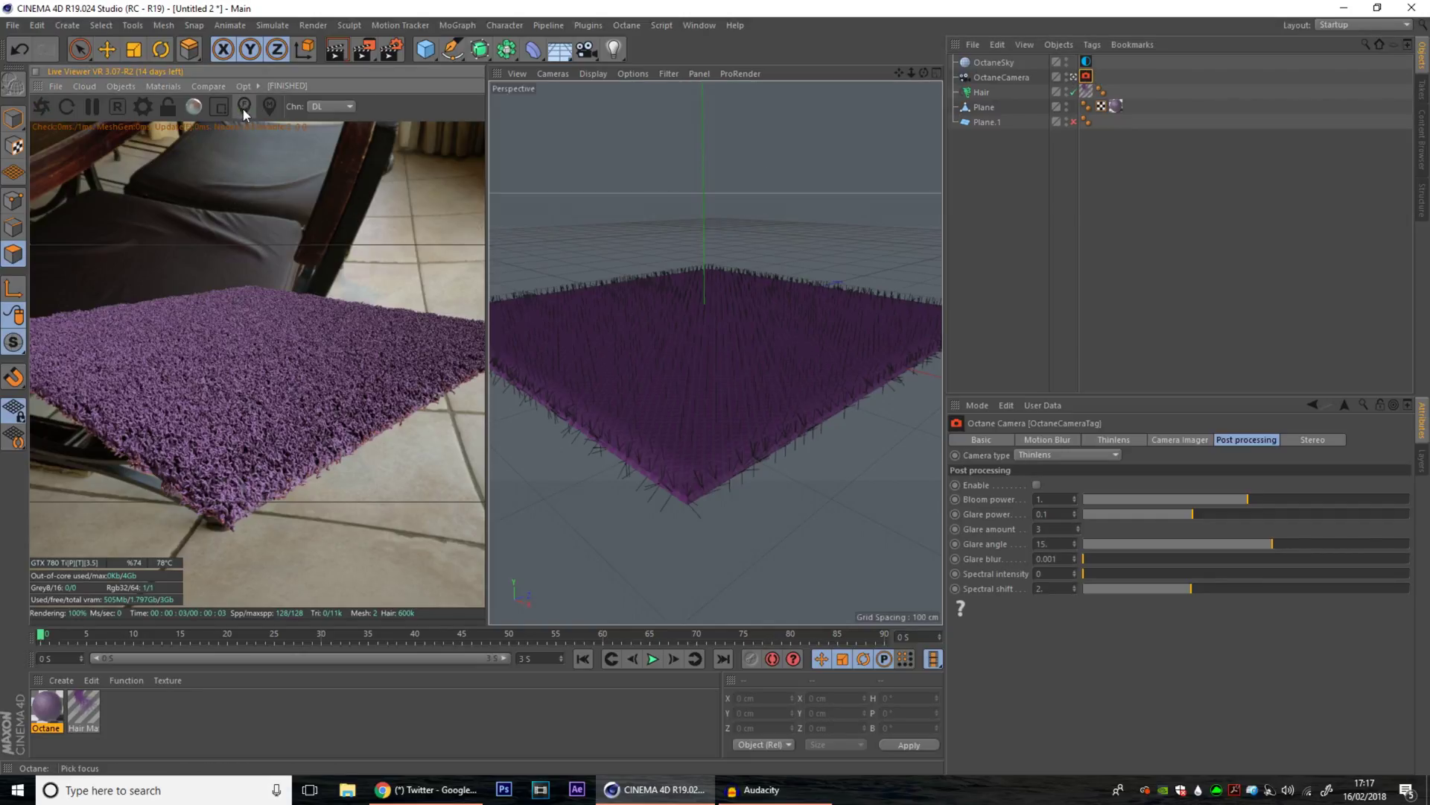
pyautogui.click(219, 346)
pyautogui.click(319, 107)
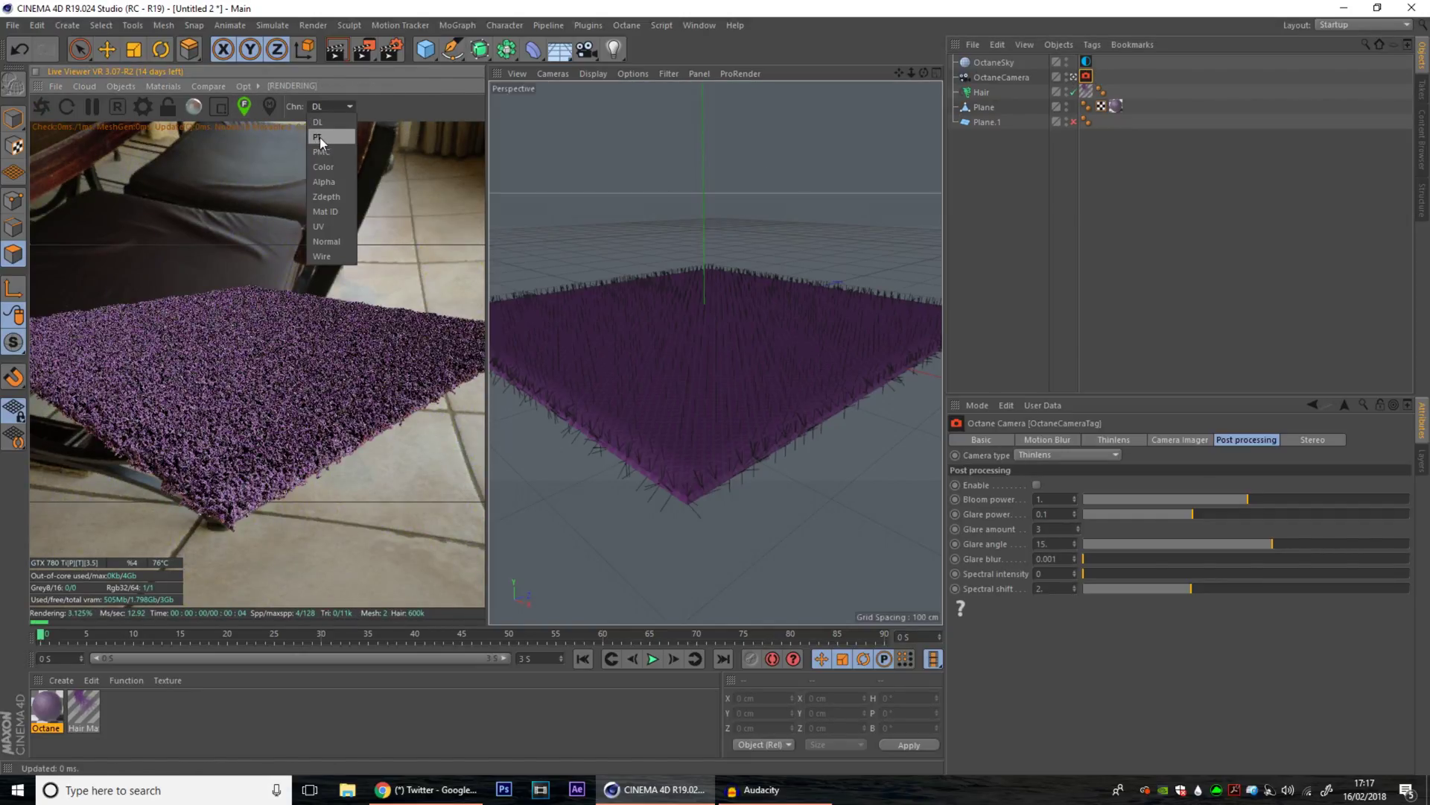
pyautogui.click(319, 137)
# Lower the Pathtracing kernel's GI clamp to about 1.03 in the Octane settings.
pyautogui.click(142, 107)
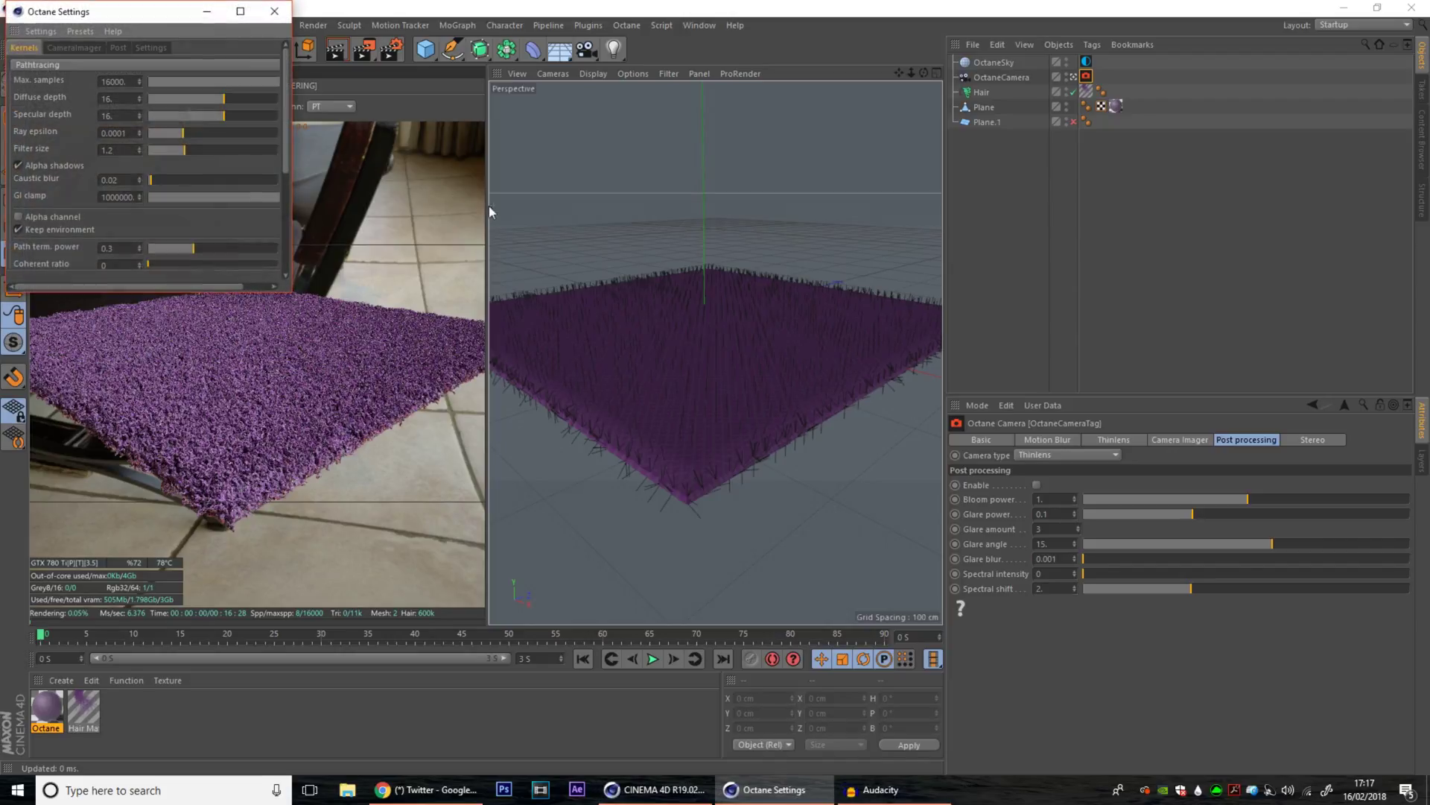
pyautogui.moveTo(243, 195); pyautogui.dragTo(200, 204)
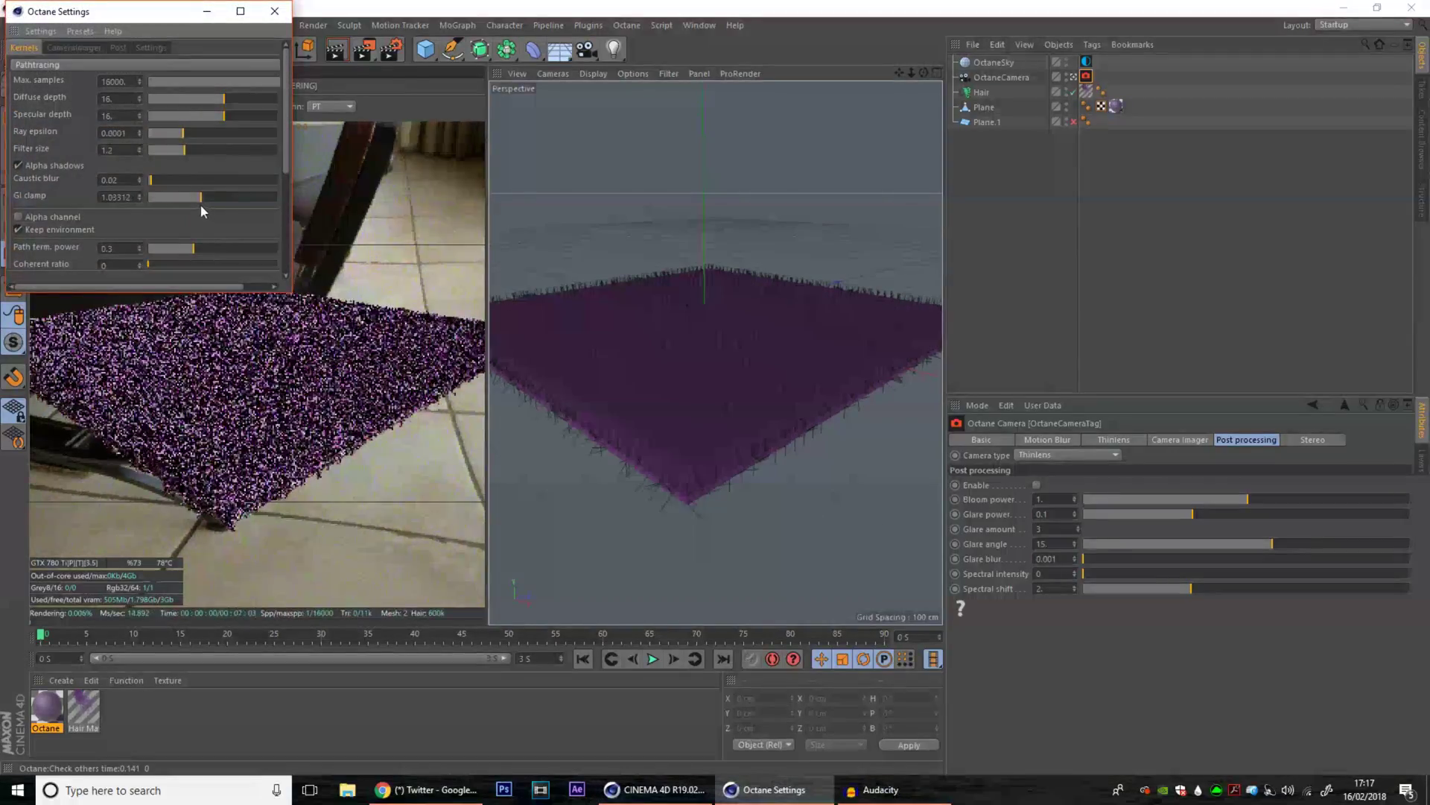
pyautogui.click(274, 10)
# Enable post processing on the Octane camera tag and set its camera imager to gamma 2.2 with Linear response.
pyautogui.click(1037, 485)
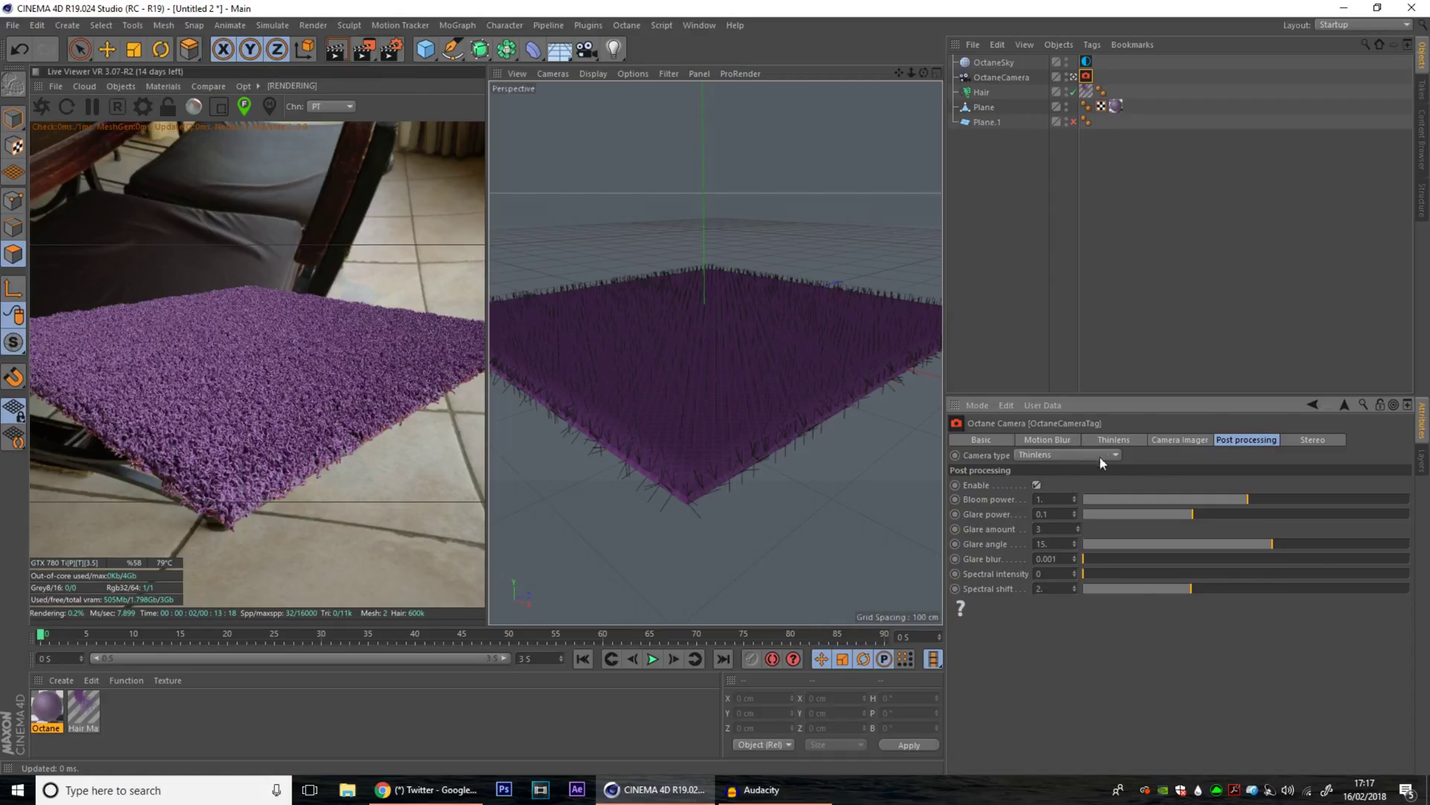
pyautogui.click(1155, 439)
pyautogui.click(1092, 514)
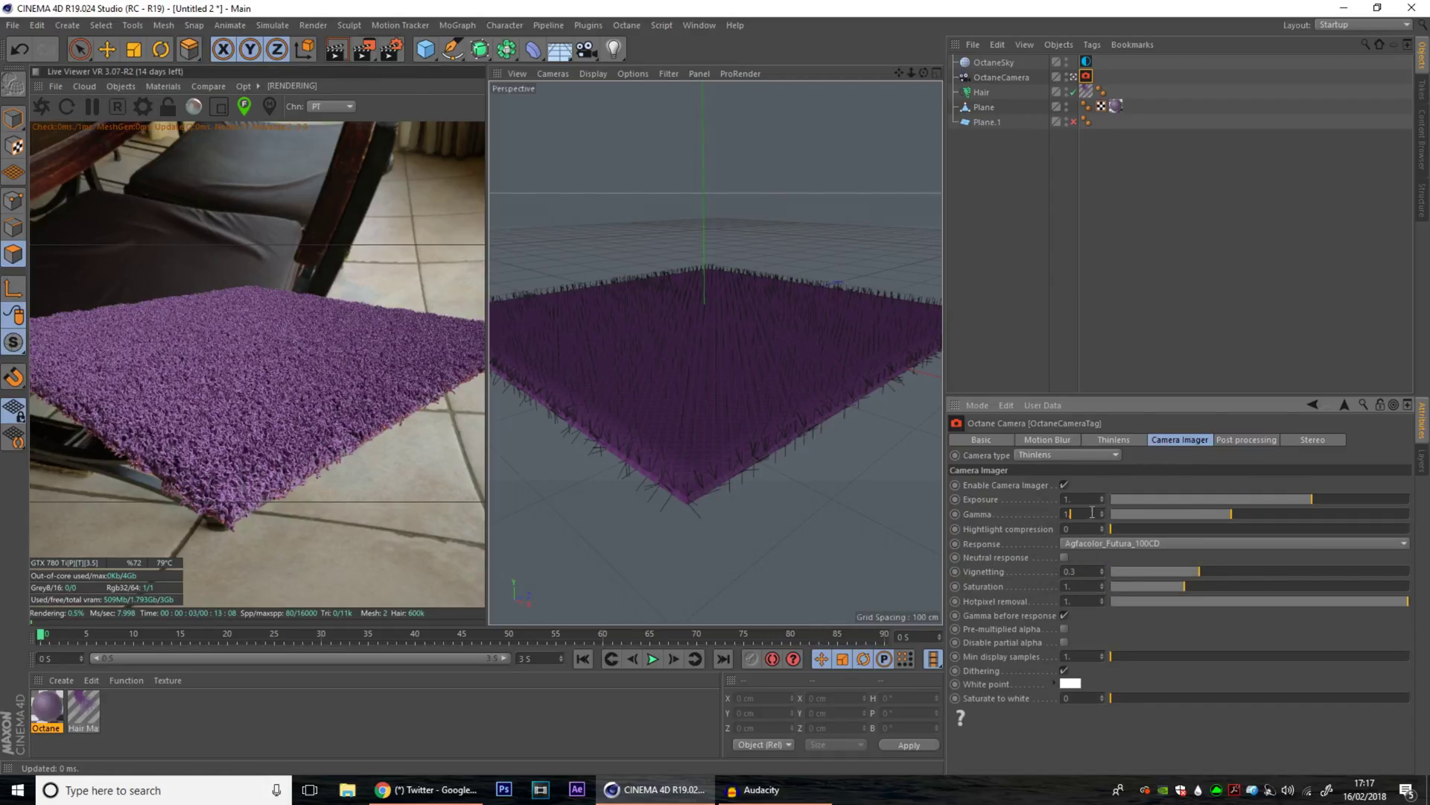
pyautogui.click(1122, 543)
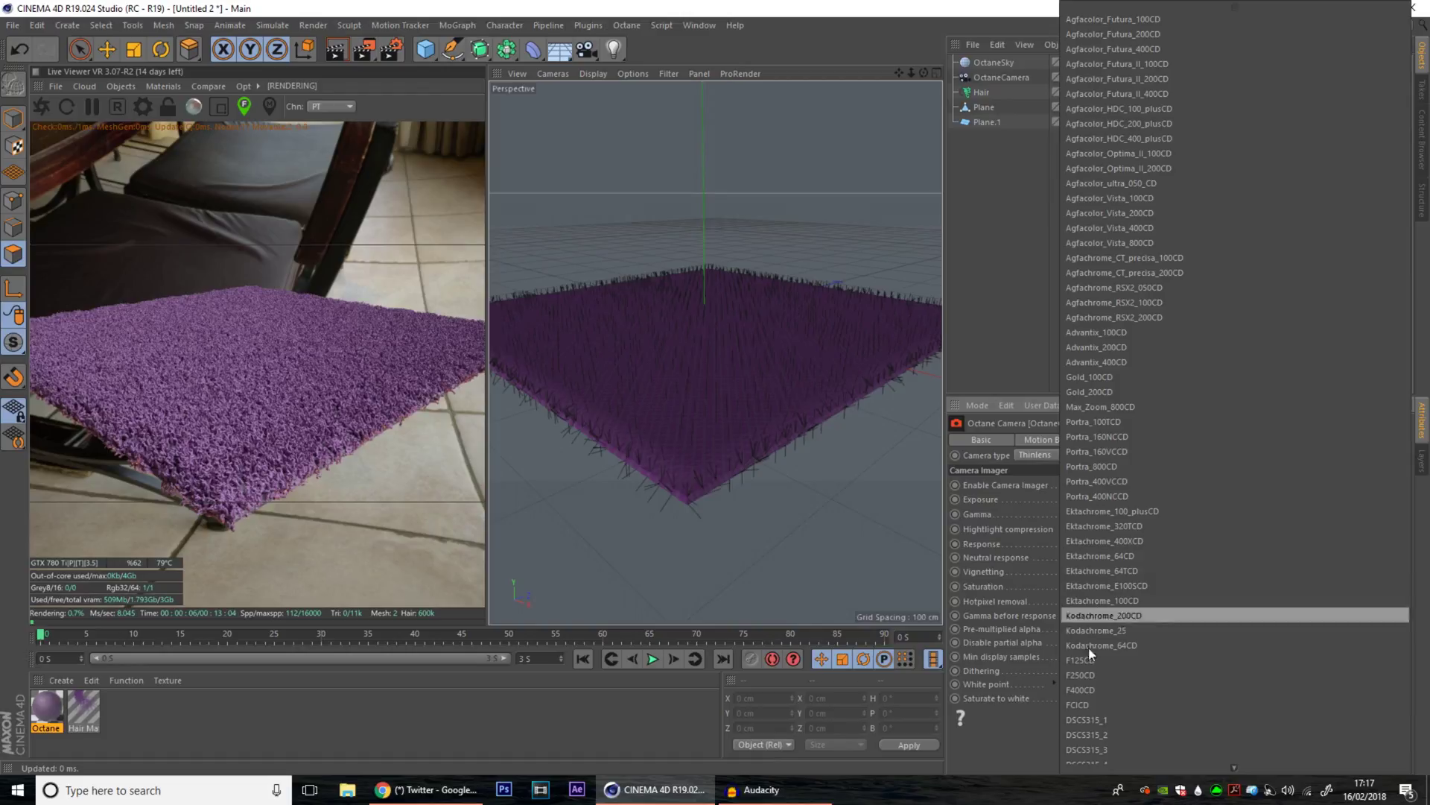
pyautogui.click(1084, 757)
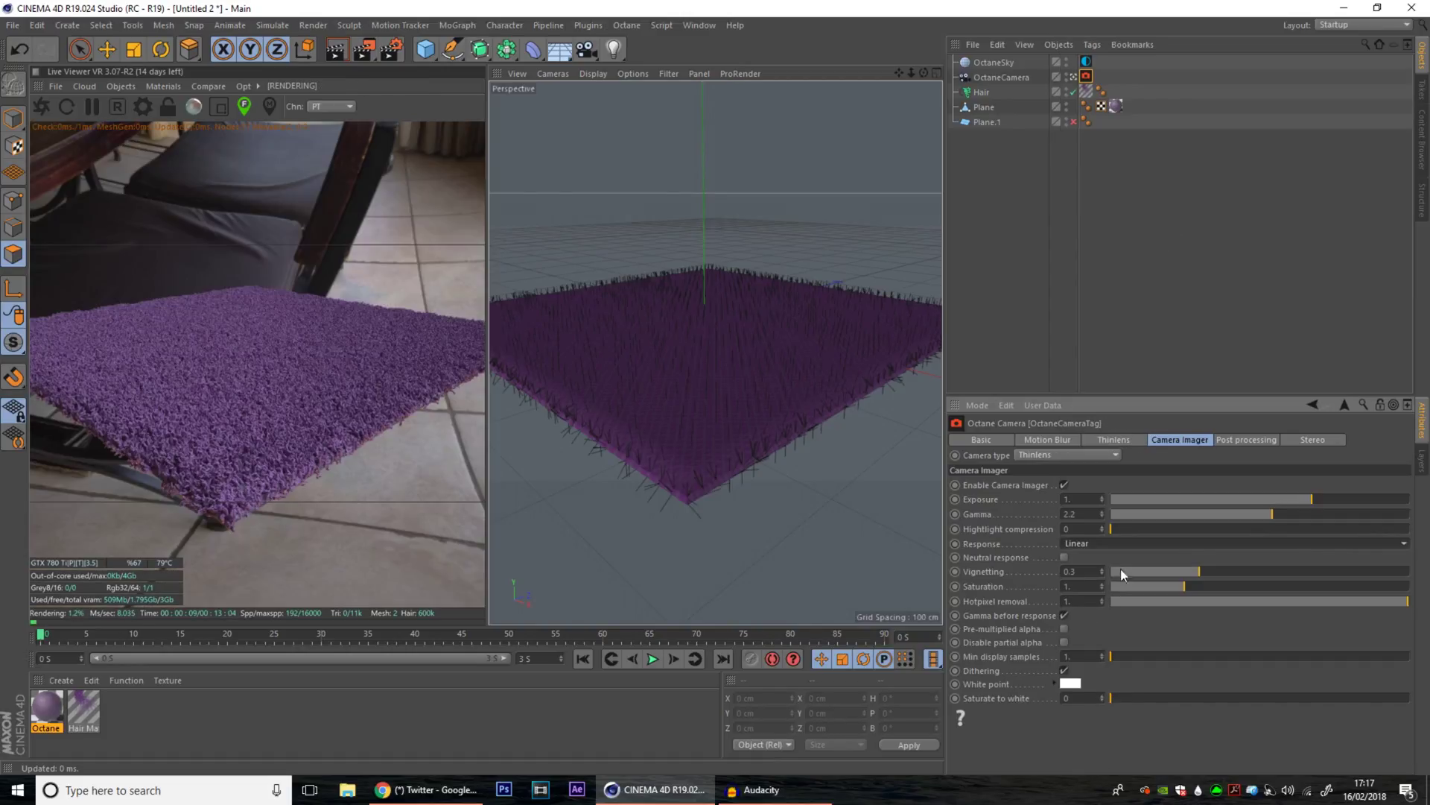
# Turn off Auto Focus in the camera tag's thin lens settings and set the aperture to 2 cm.
pyautogui.click(1113, 440)
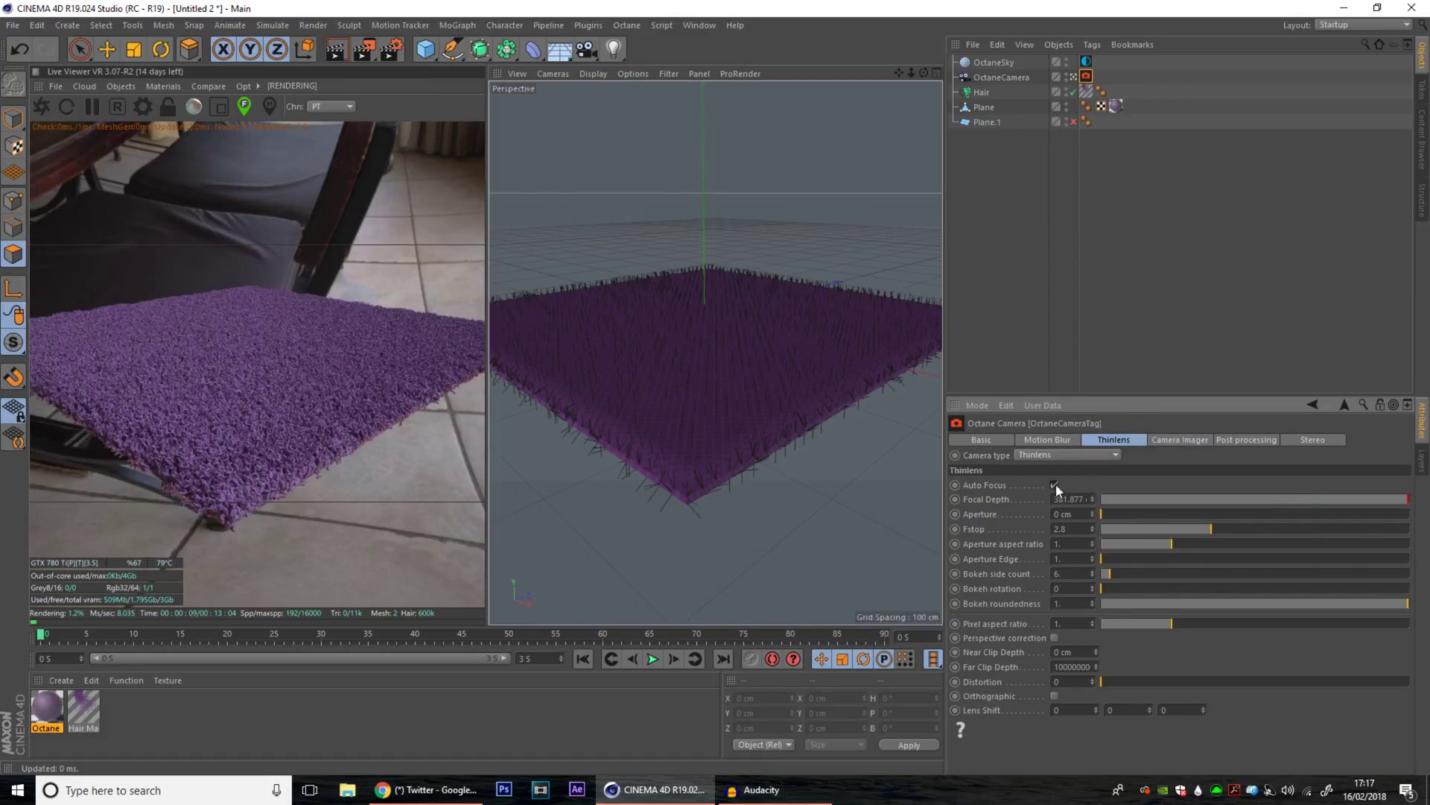
pyautogui.click(1056, 514)
pyautogui.write('2')
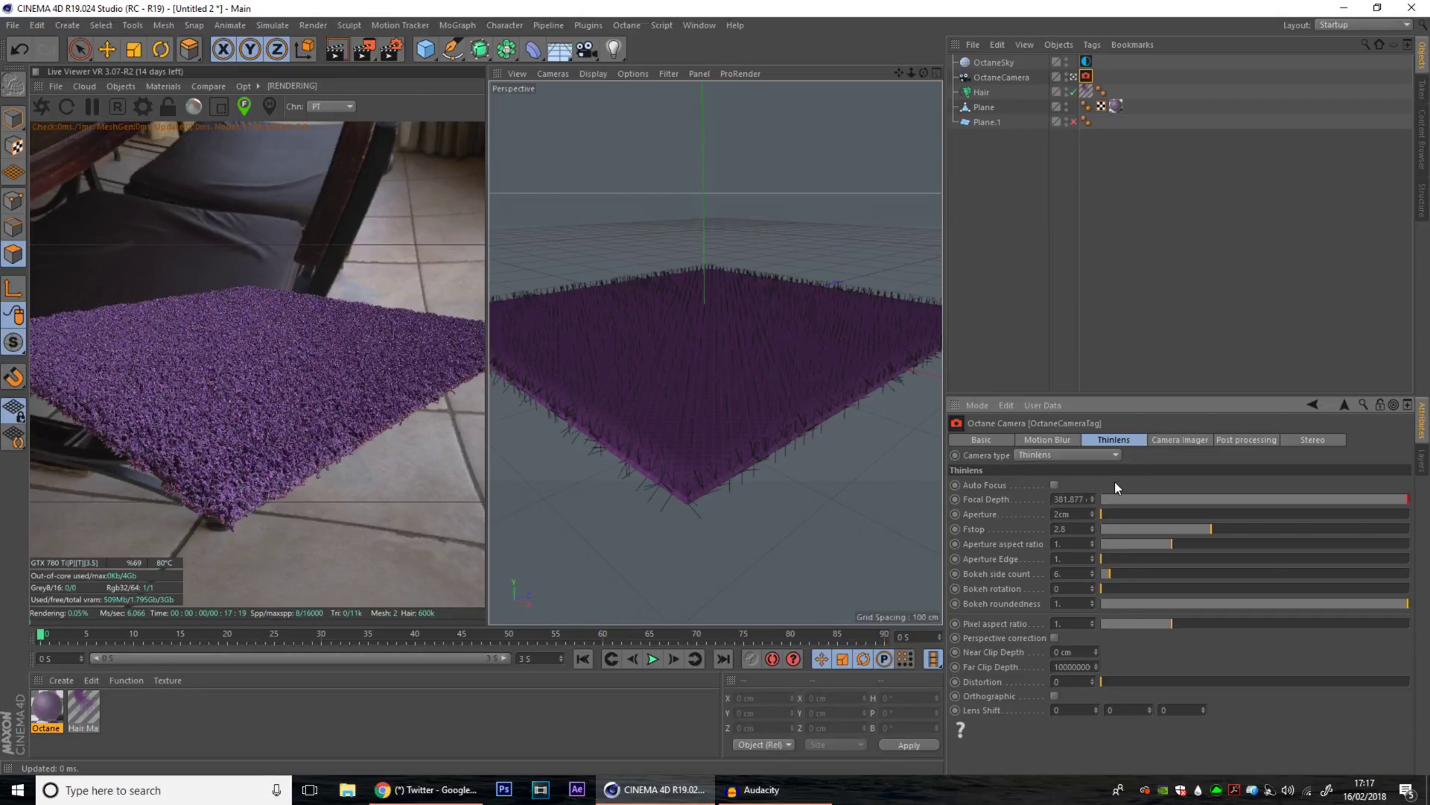
pyautogui.press('Return')
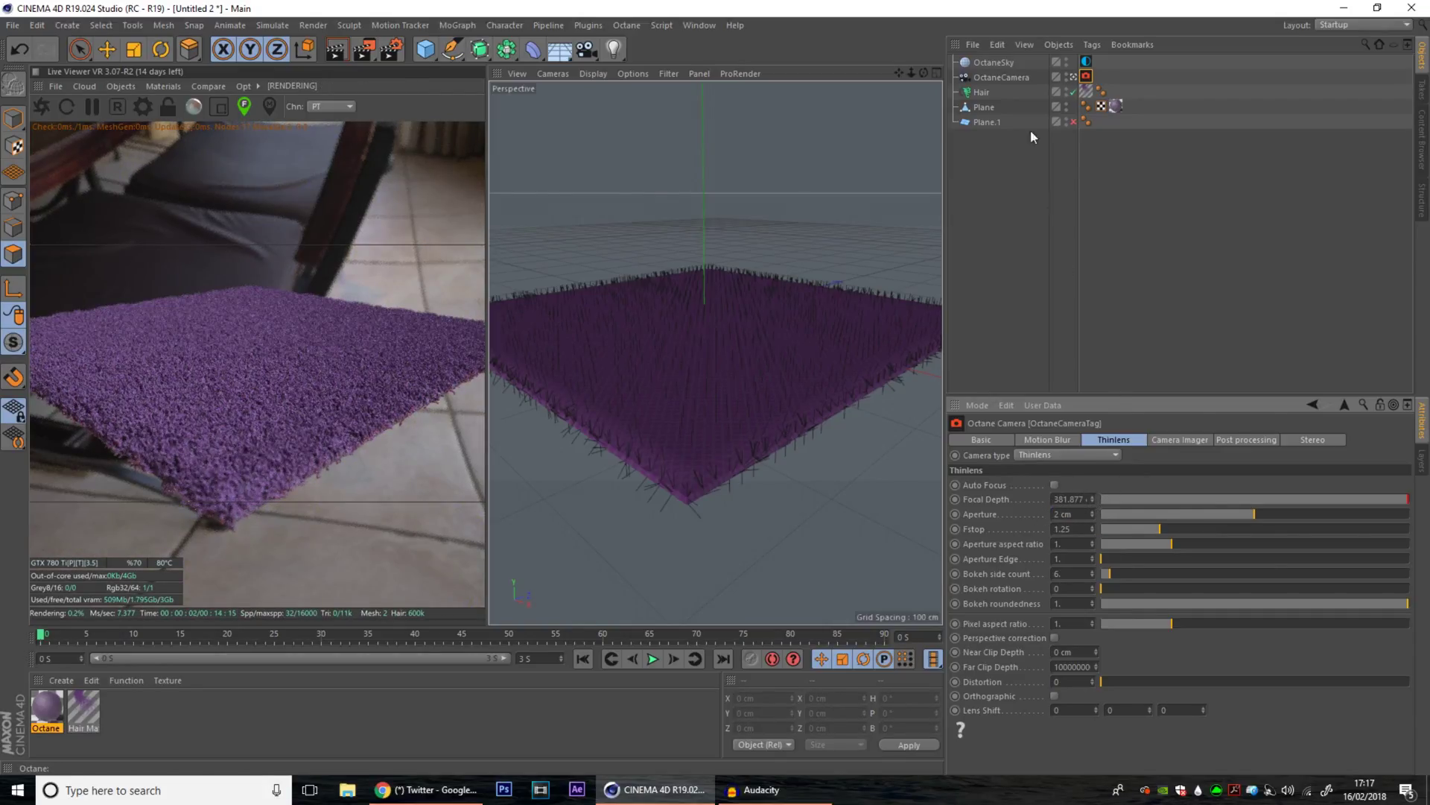
# Set the Octane Camera's focal length to Normal Lens (50 mm) and pick a new focus point on the carpet.
pyautogui.click(1022, 78)
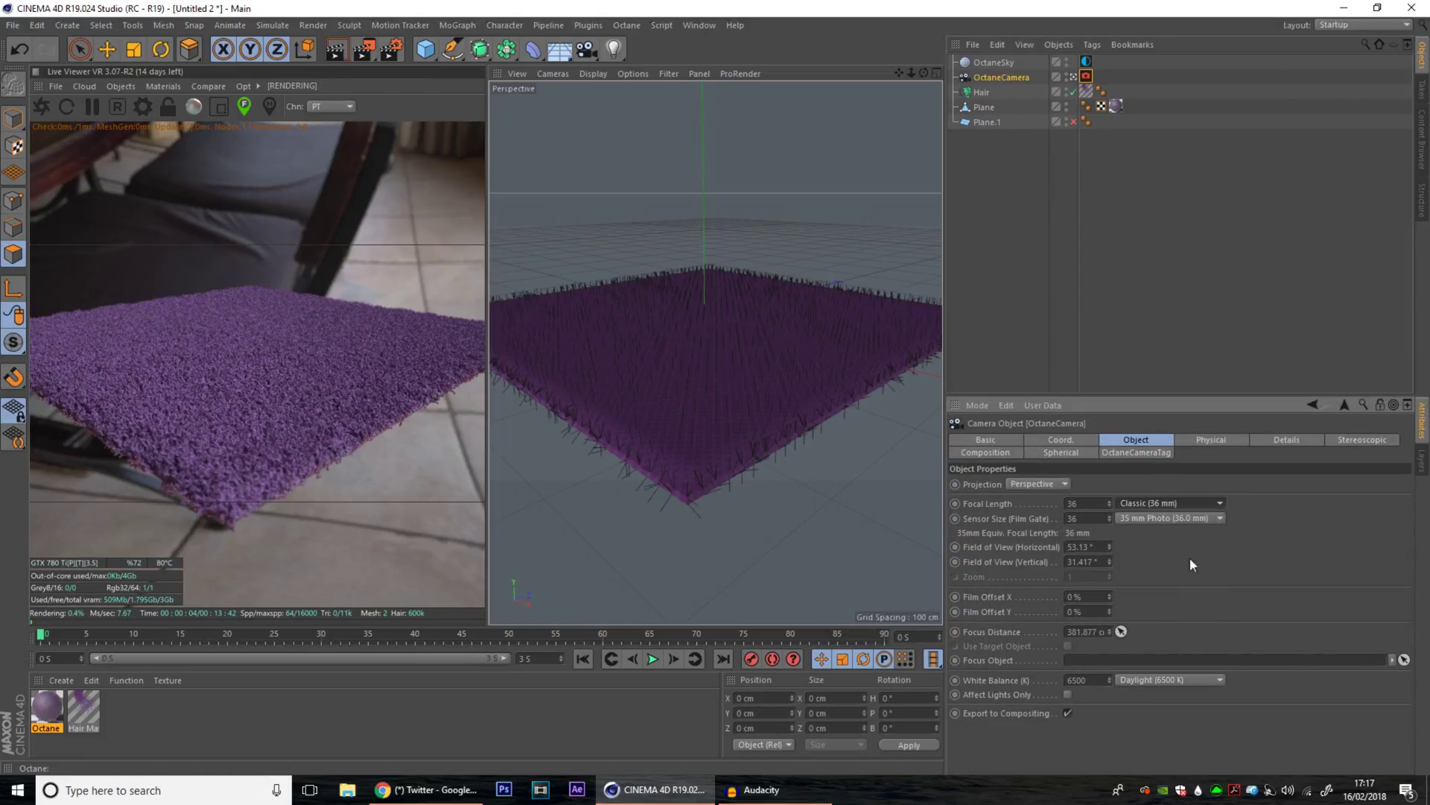
pyautogui.click(1164, 506)
pyautogui.click(1159, 569)
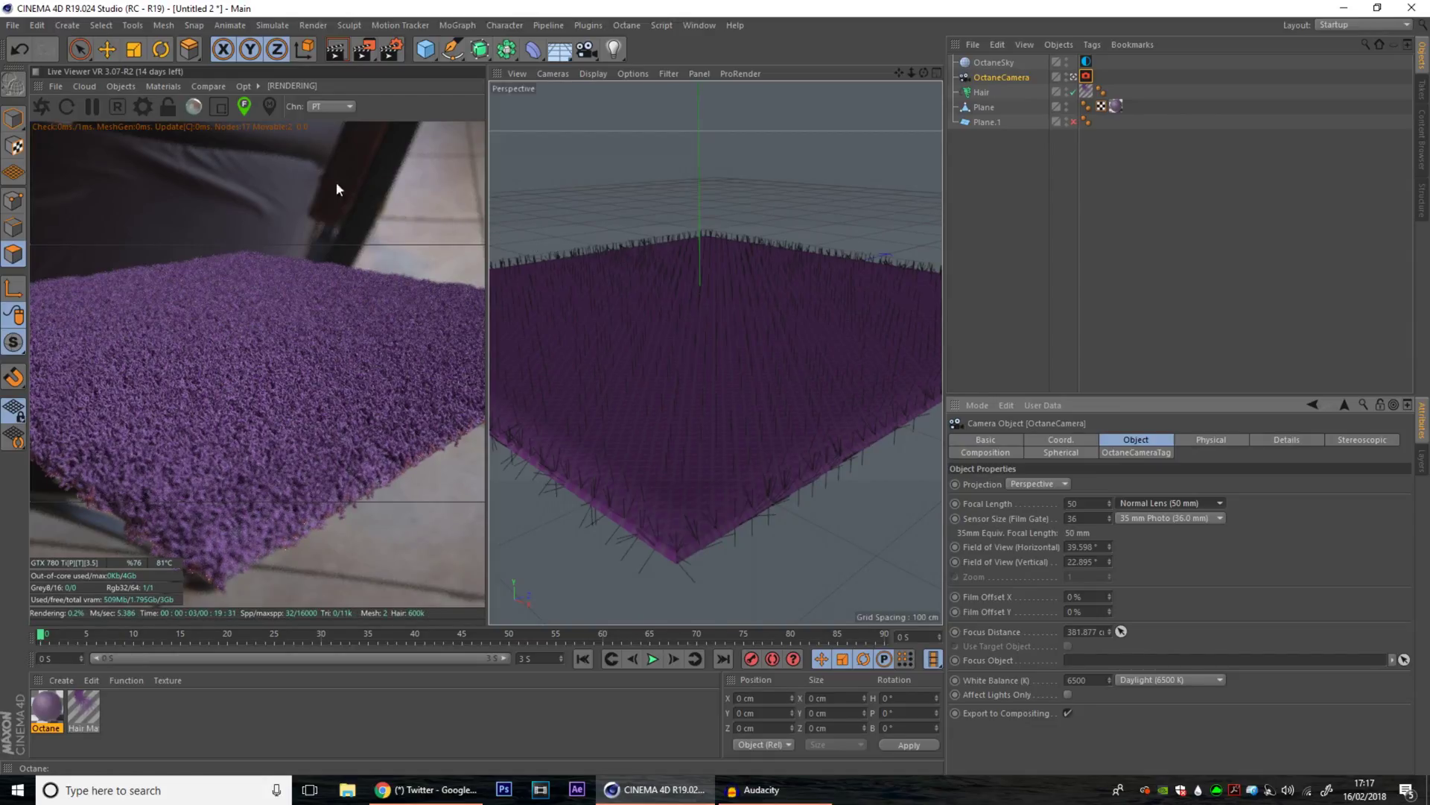
pyautogui.click(240, 104)
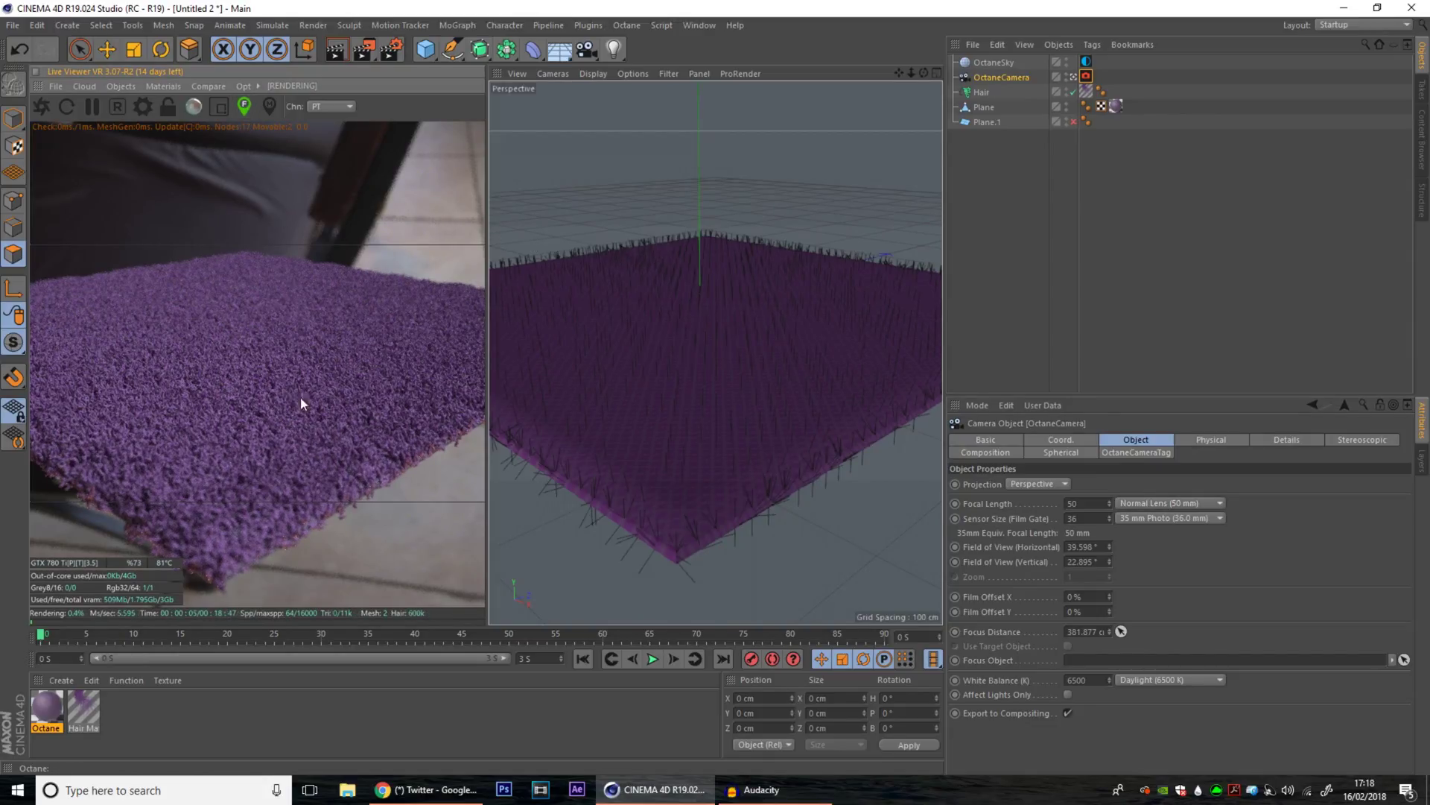
pyautogui.click(301, 400)
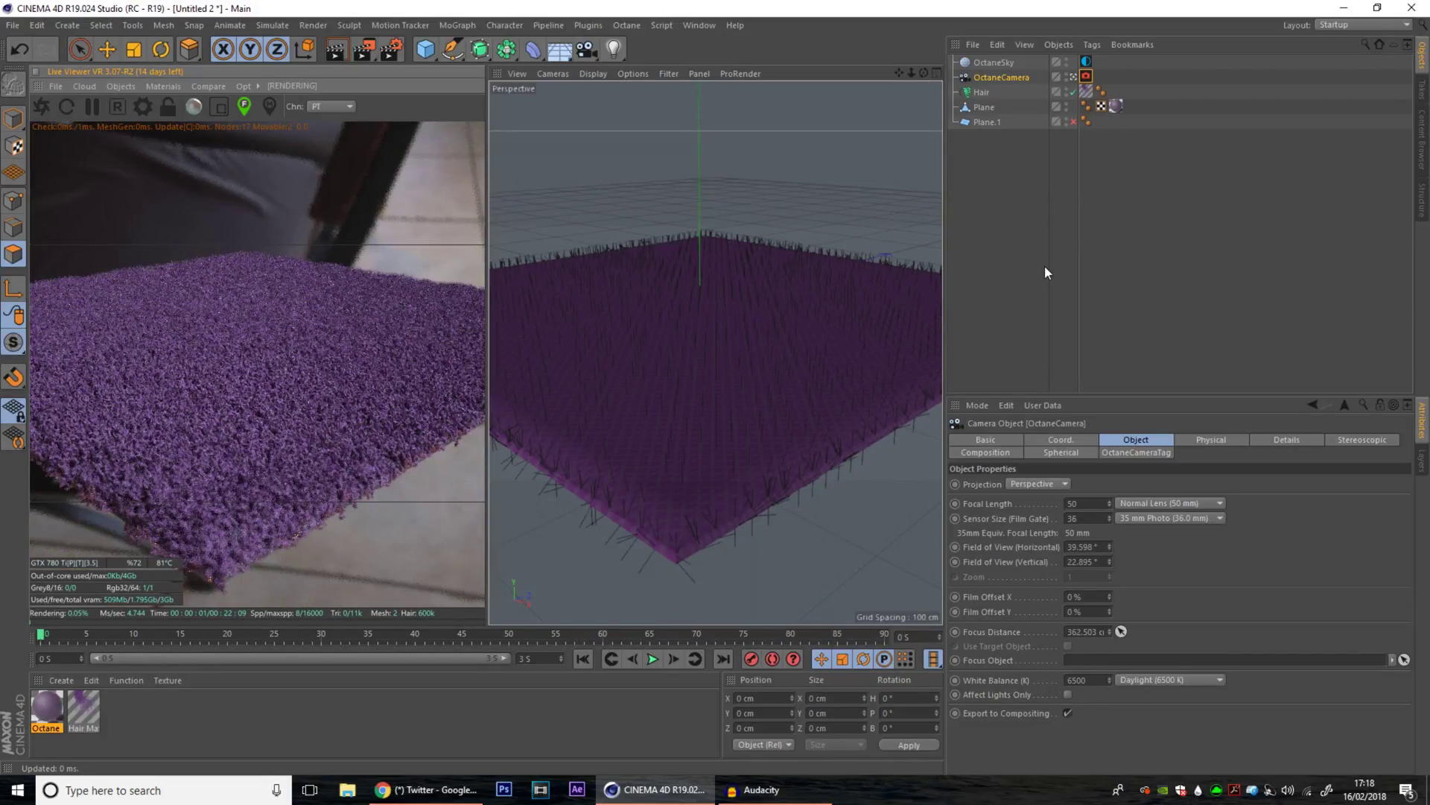